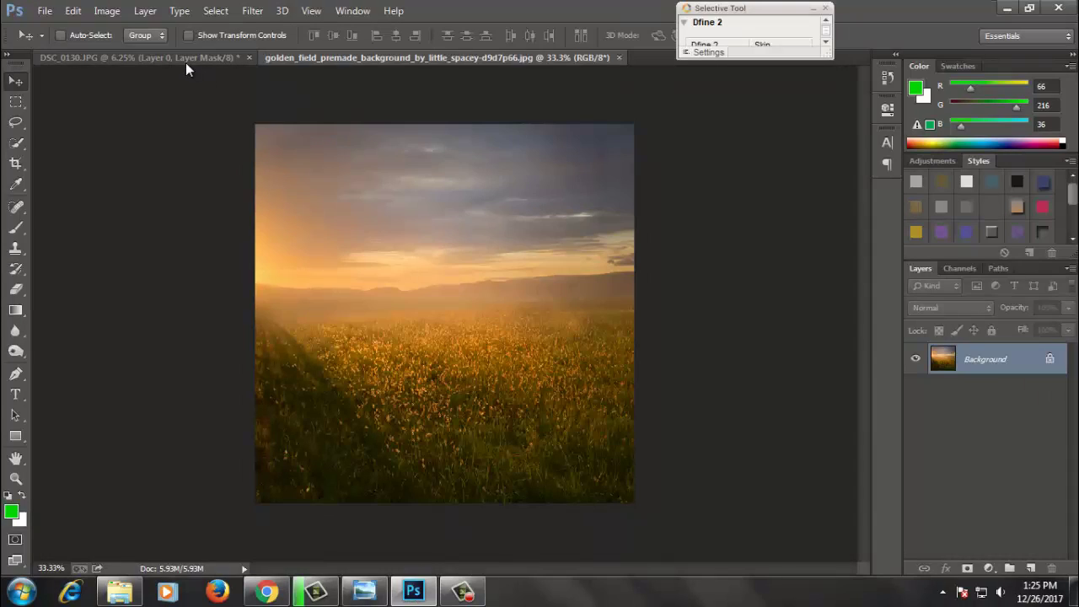
Step: Save the DSC_0130 cutout document as a layered Photoshop file, DSC_0130.psd
{"action": "left_click", "coordinate": [185, 59]}
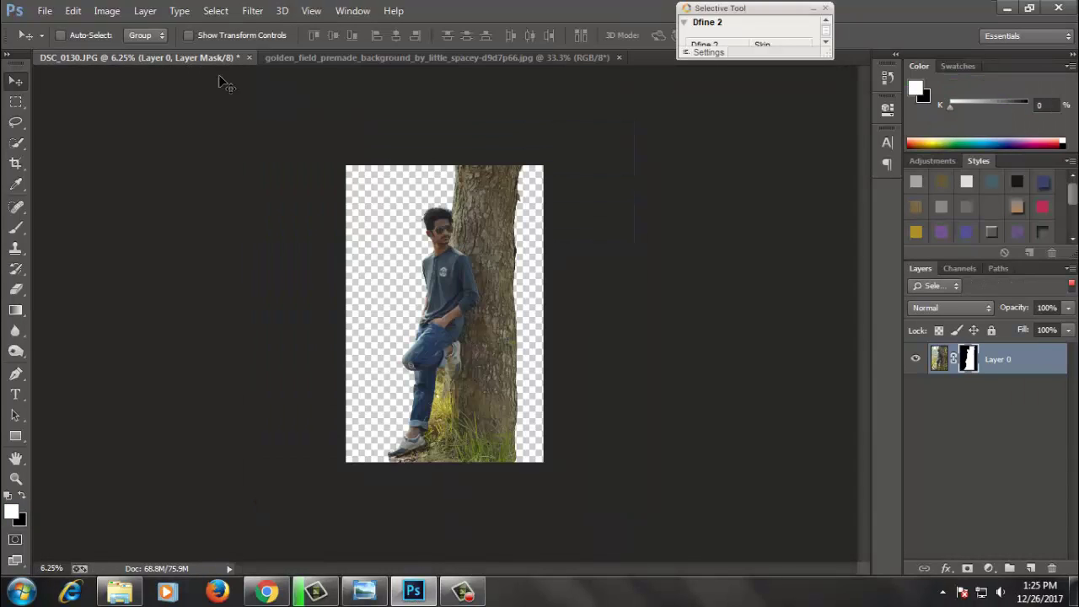
{"action": "key", "text": "ctrl+shift+s"}
{"action": "left_click", "coordinate": [406, 461]}
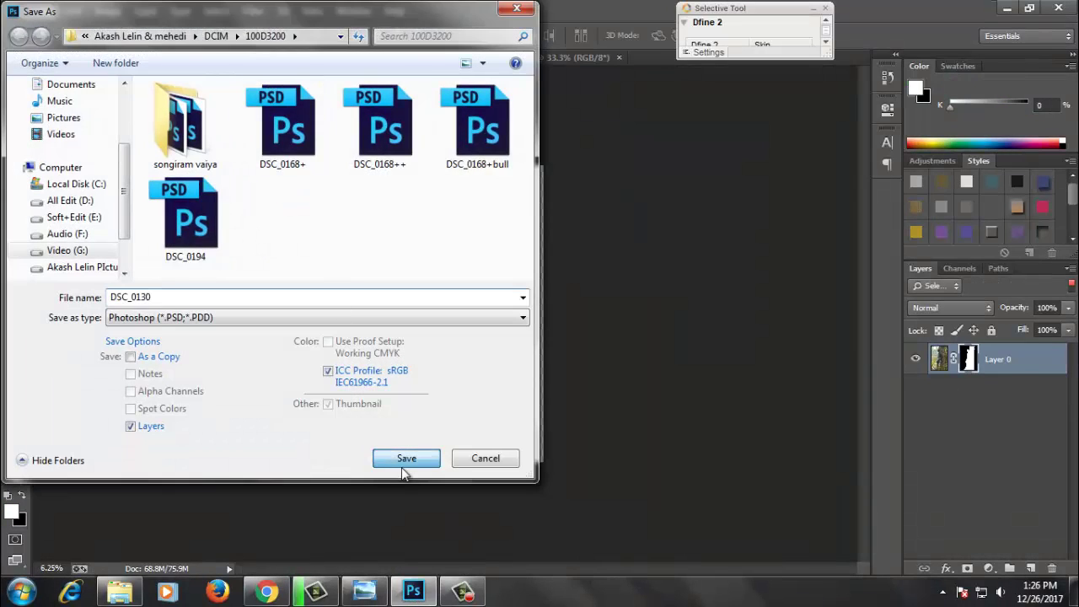
{"action": "left_click", "coordinate": [714, 175]}
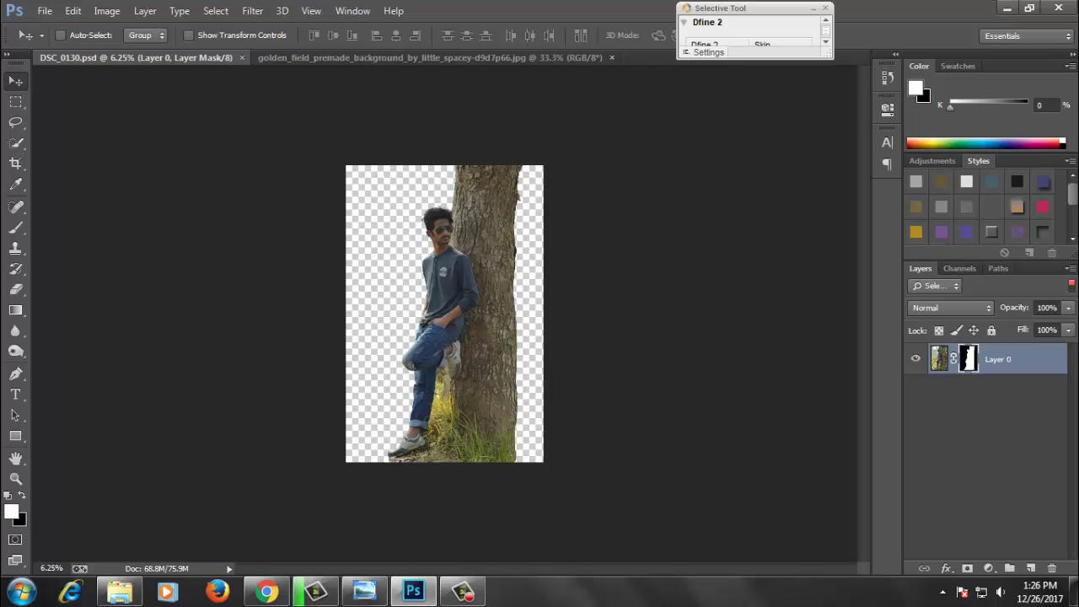
Step: Apply Layer 0's mask permanently to the cutout
{"action": "left_click", "coordinate": [1070, 285]}
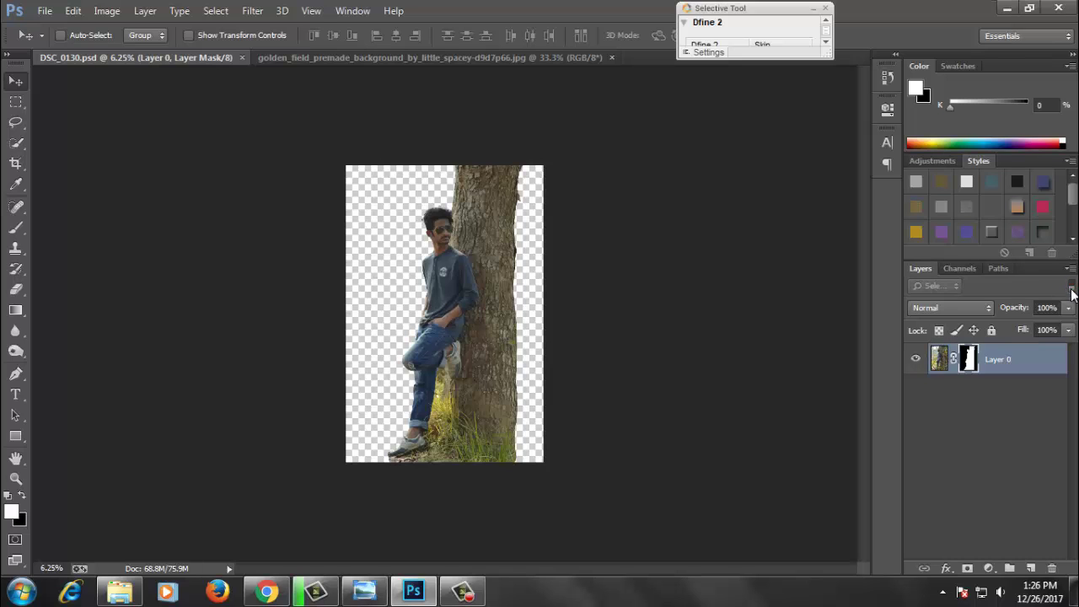
{"action": "right_click", "coordinate": [962, 358]}
{"action": "left_click", "coordinate": [940, 409]}
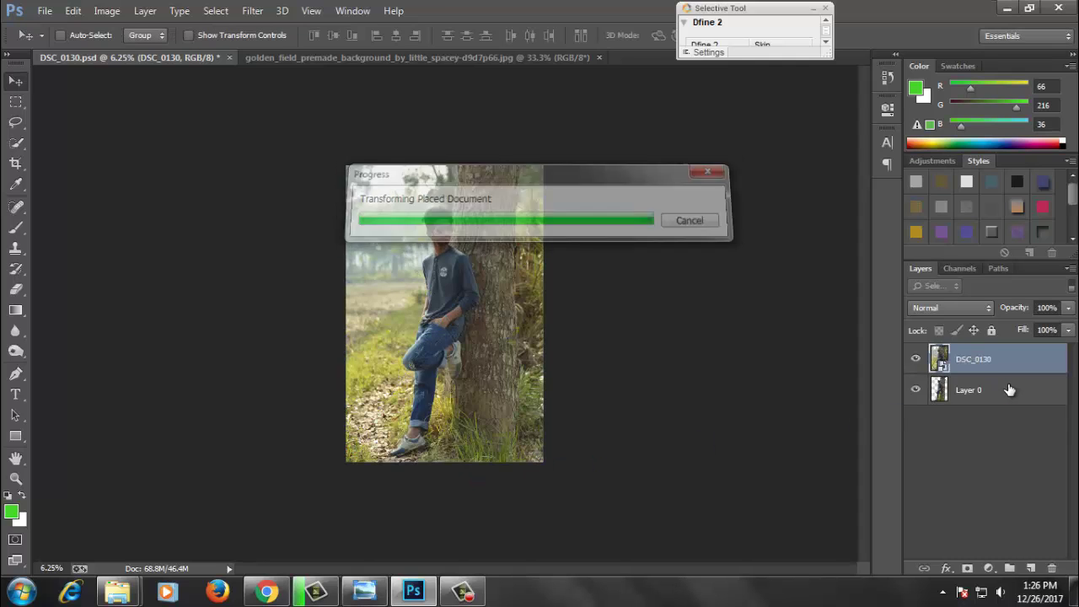
Step: Put the cutout above the placed DSC_0130 photo, rasterize the photo layer, and save
{"action": "left_click_drag", "start_coordinate": [1009, 389], "coordinate": [1007, 347]}
{"action": "right_click", "coordinate": [1012, 363]}
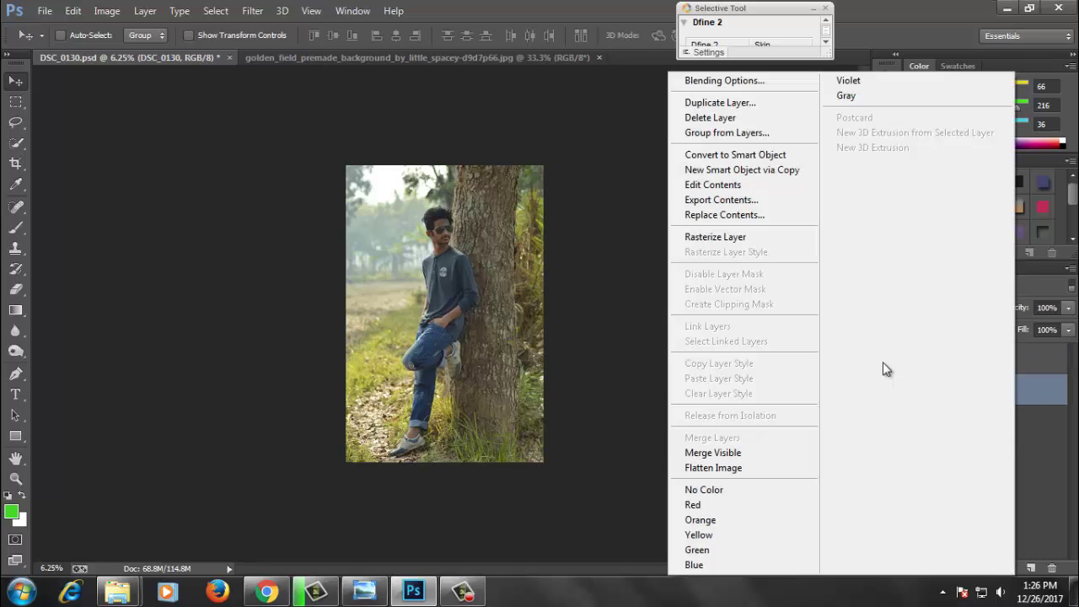
{"action": "left_click", "coordinate": [716, 239]}
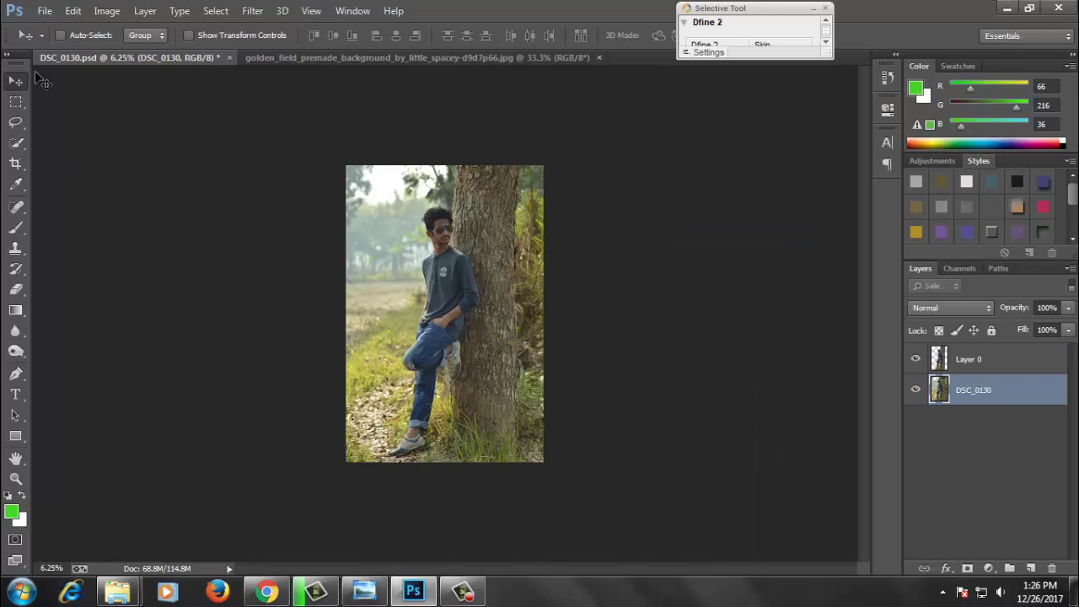
{"action": "left_click", "coordinate": [488, 187], "text": "ctrl"}
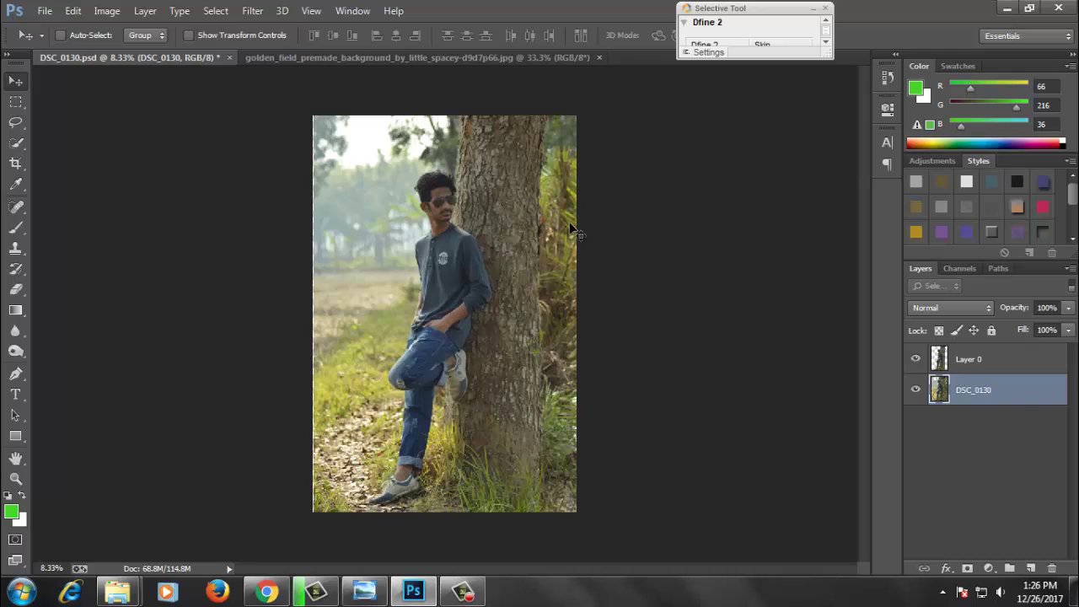
{"action": "key", "text": "ctrl+s"}
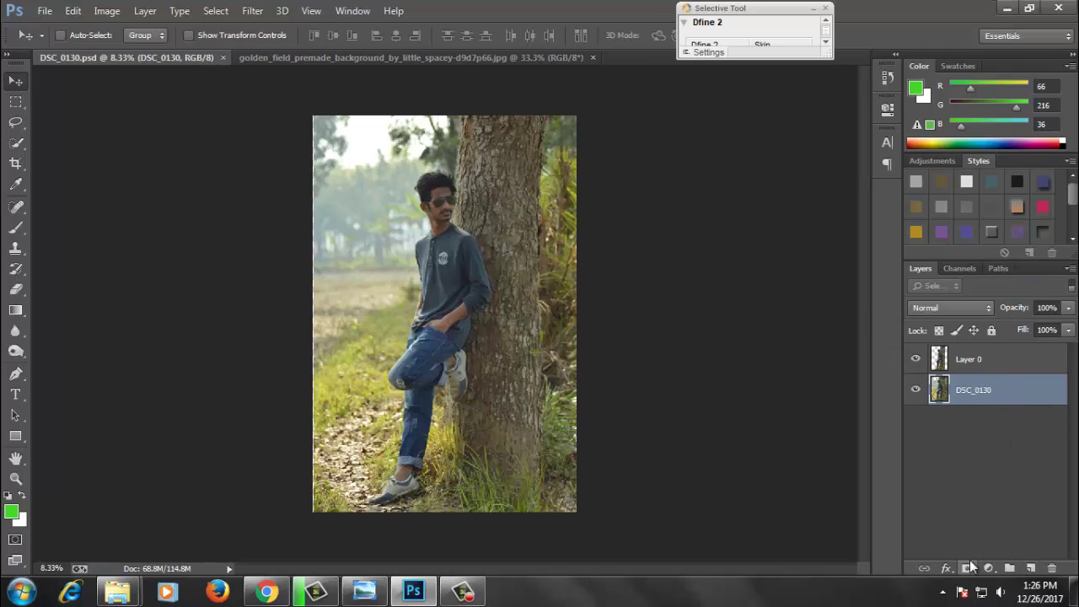
Step: Add a bottom layer filled with light grey #afafaf
{"action": "left_click", "coordinate": [1030, 572]}
{"action": "left_click_drag", "start_coordinate": [1019, 389], "coordinate": [1019, 435]}
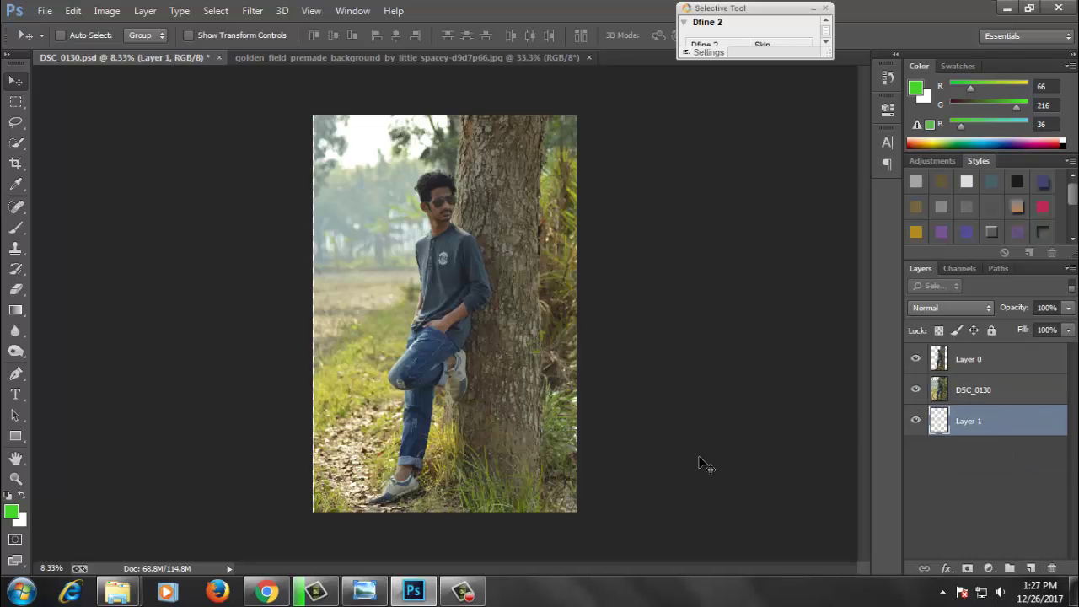
{"action": "left_click", "coordinate": [20, 525]}
{"action": "left_click_drag", "start_coordinate": [713, 230], "coordinate": [602, 207]}
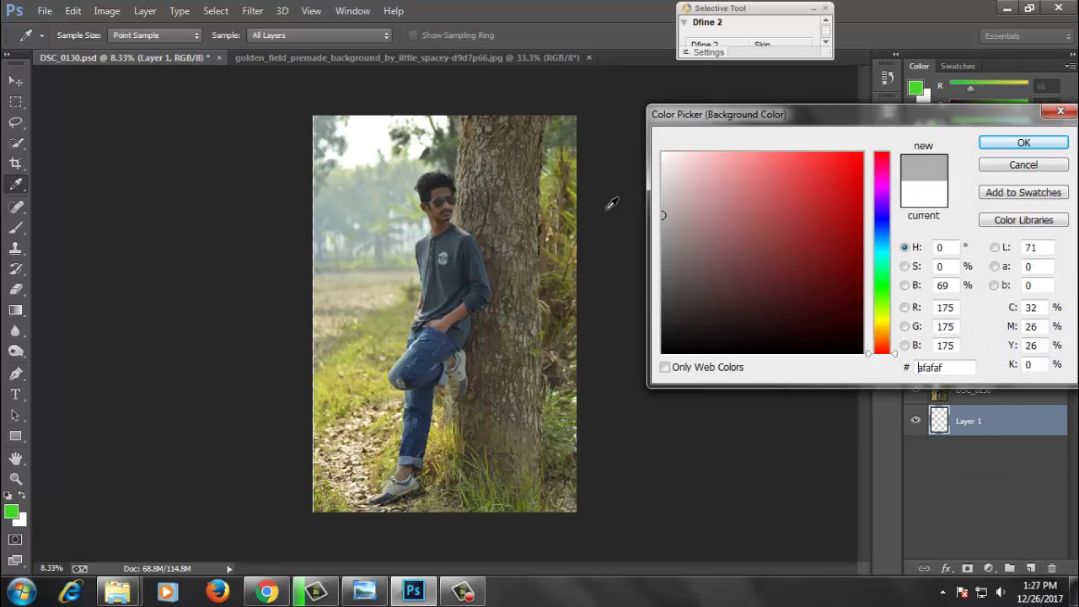
{"action": "left_click", "coordinate": [1024, 144]}
{"action": "key", "text": "ctrl+BackSpace"}
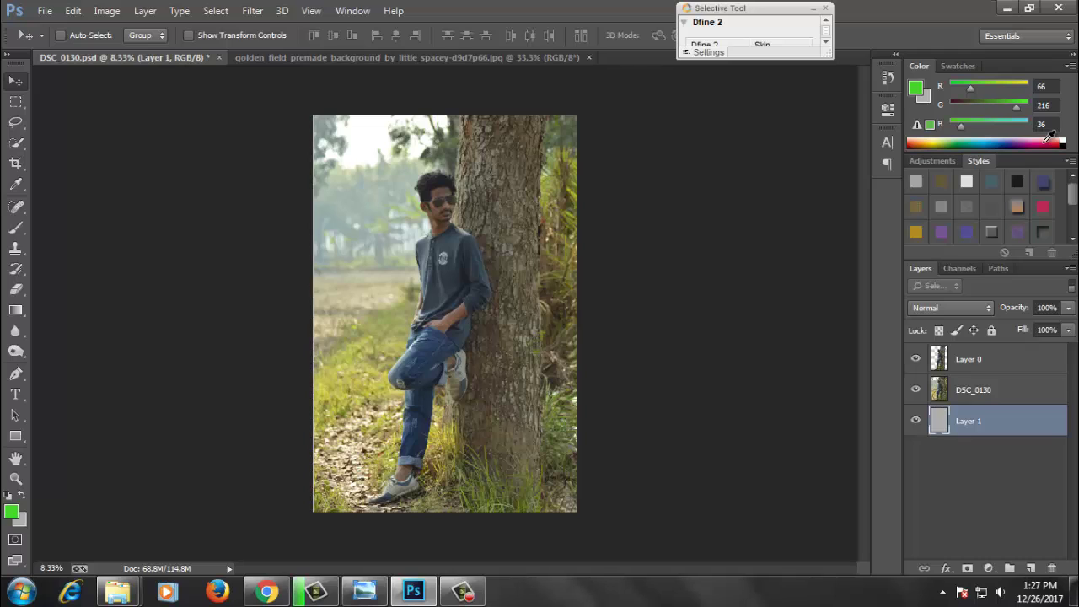
Step: Mask the DSC_0130 photo with a black-to-white gradient fading its top into the grey
{"action": "left_click", "coordinate": [992, 403]}
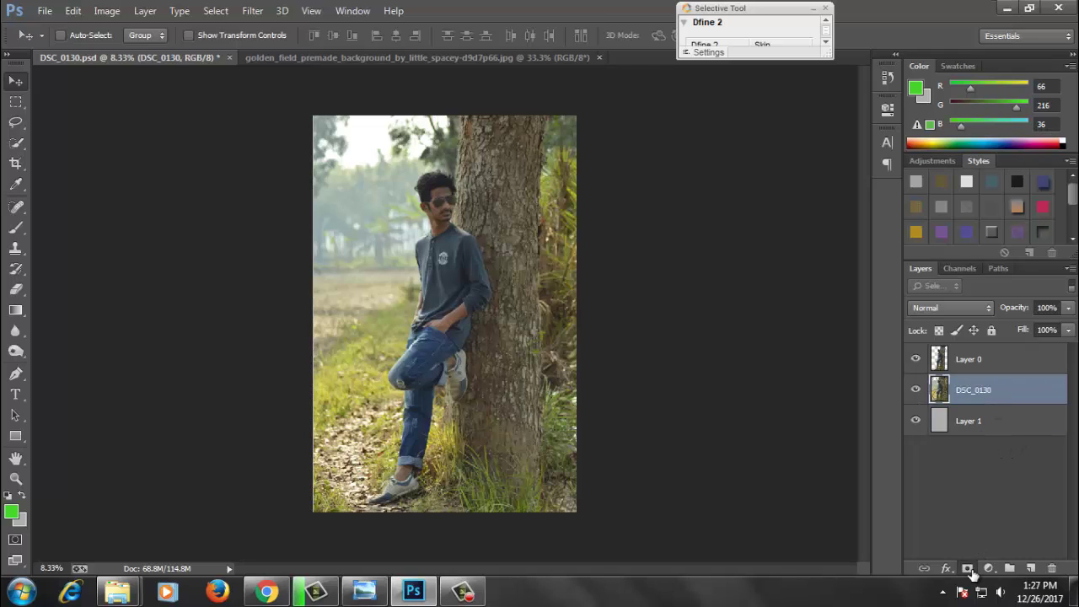
{"action": "left_click", "coordinate": [968, 569]}
{"action": "key", "text": "g"}
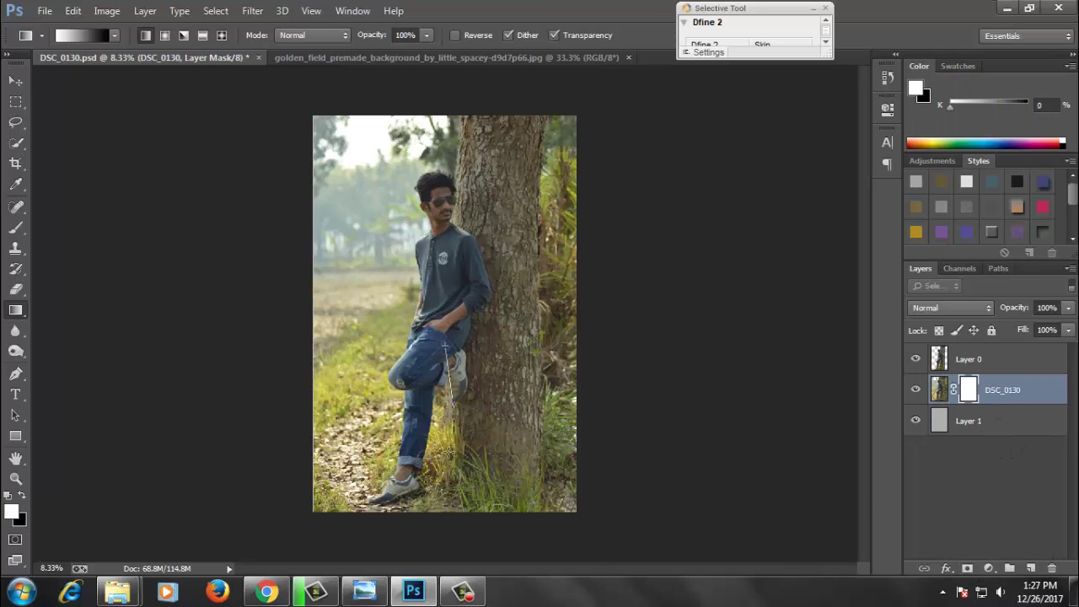
{"action": "left_click_drag", "start_coordinate": [444, 345], "coordinate": [447, 481]}
{"action": "key", "text": "ctrl+z"}
{"action": "left_click", "coordinate": [23, 496]}
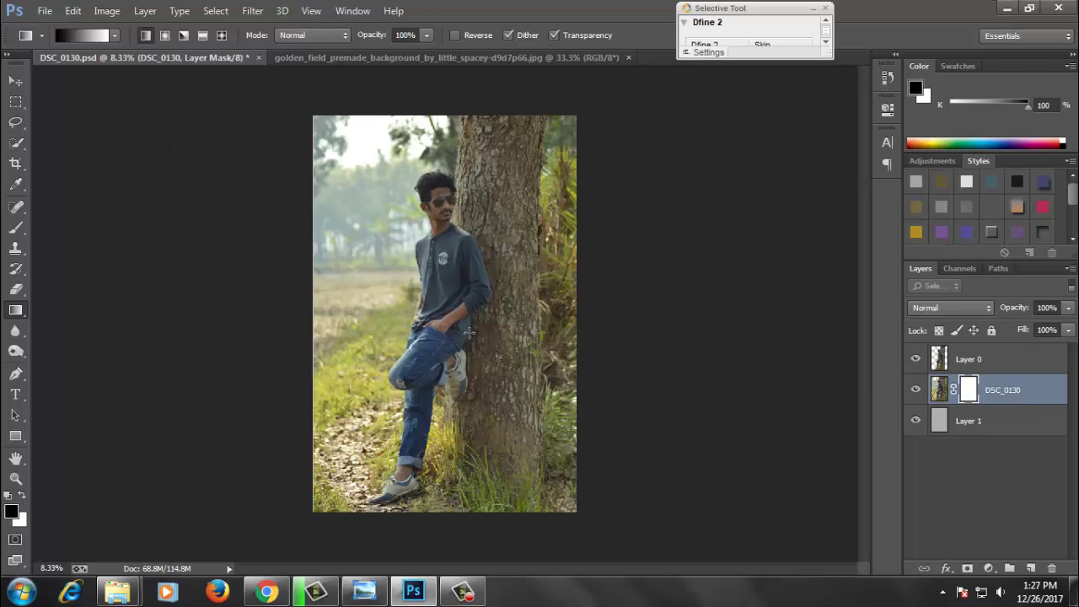
{"action": "left_click_drag", "start_coordinate": [441, 392], "coordinate": [440, 407]}
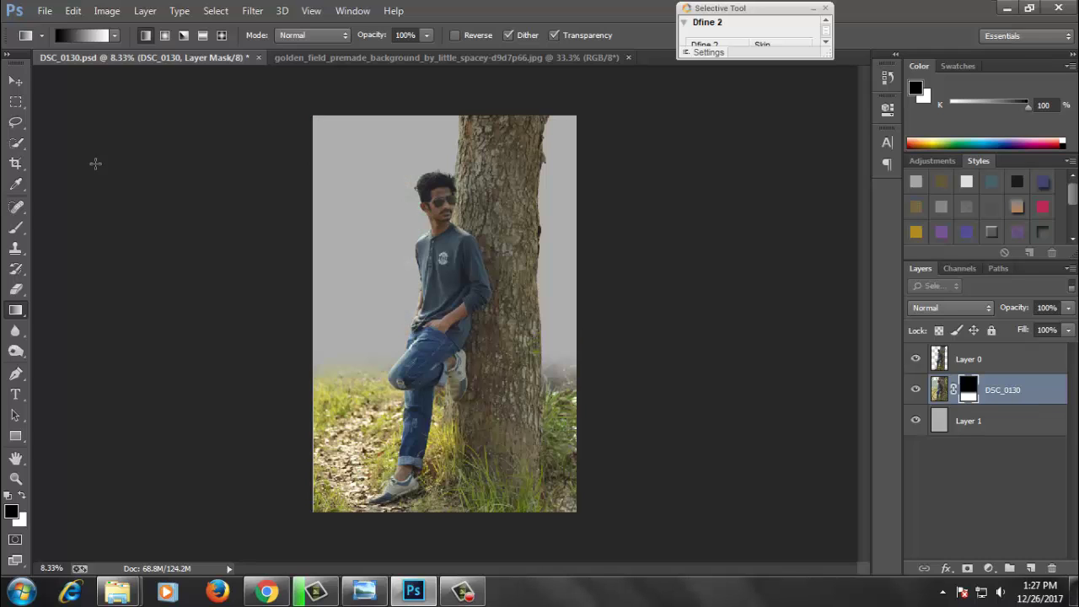
{"action": "left_click", "coordinate": [15, 81]}
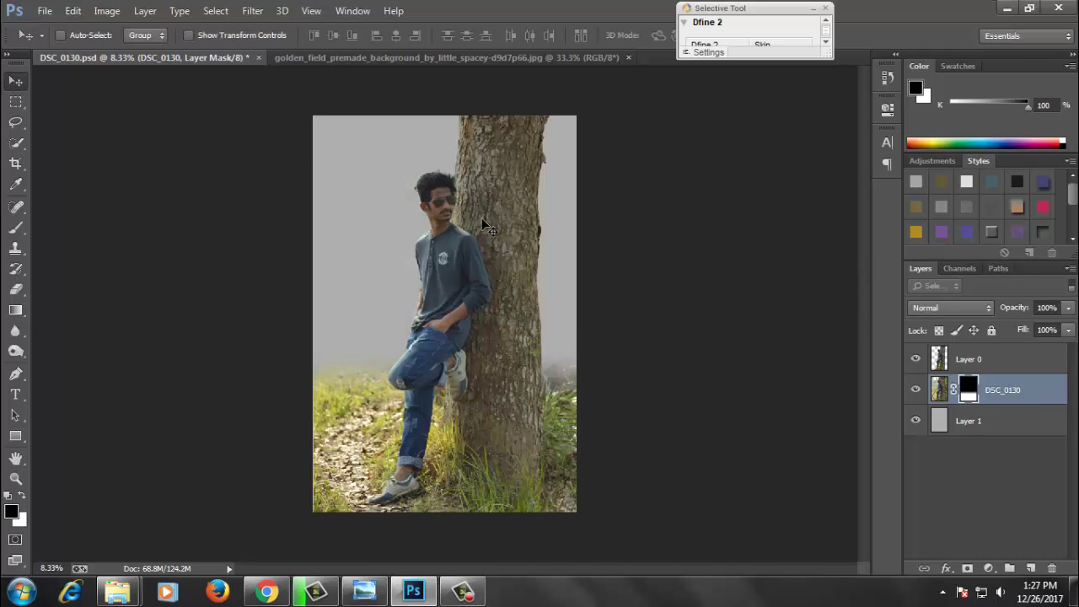
{"action": "left_click", "coordinate": [497, 57]}
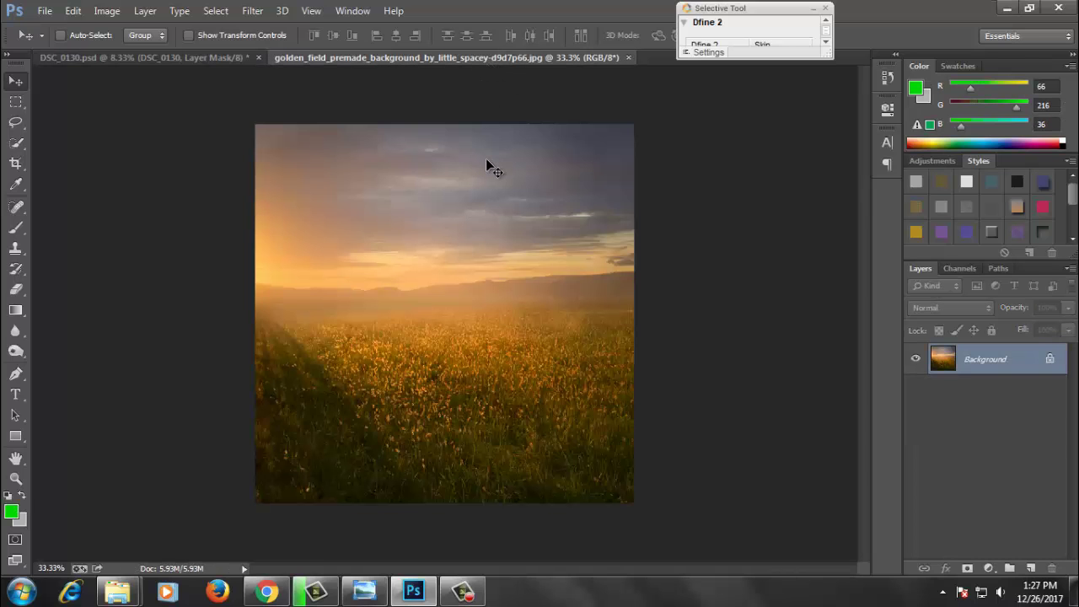
Step: Copy the golden field image into DSC_0130 as a layer beneath the photo
{"action": "key", "text": "ctrl+a"}
{"action": "left_click", "coordinate": [141, 61]}
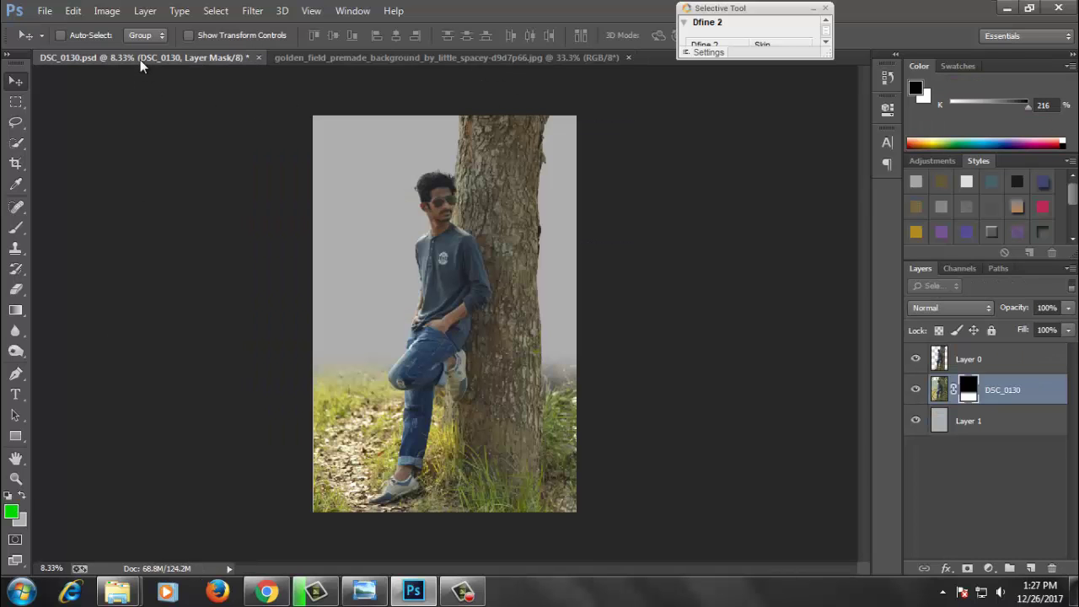
{"action": "key", "text": "ctrl+v"}
{"action": "left_click_drag", "start_coordinate": [1003, 422], "coordinate": [1019, 437]}
Step: Enlarge and lower the sunset field so its sky covers the top, then reshow the photo
{"action": "key", "text": "ctrl+t"}
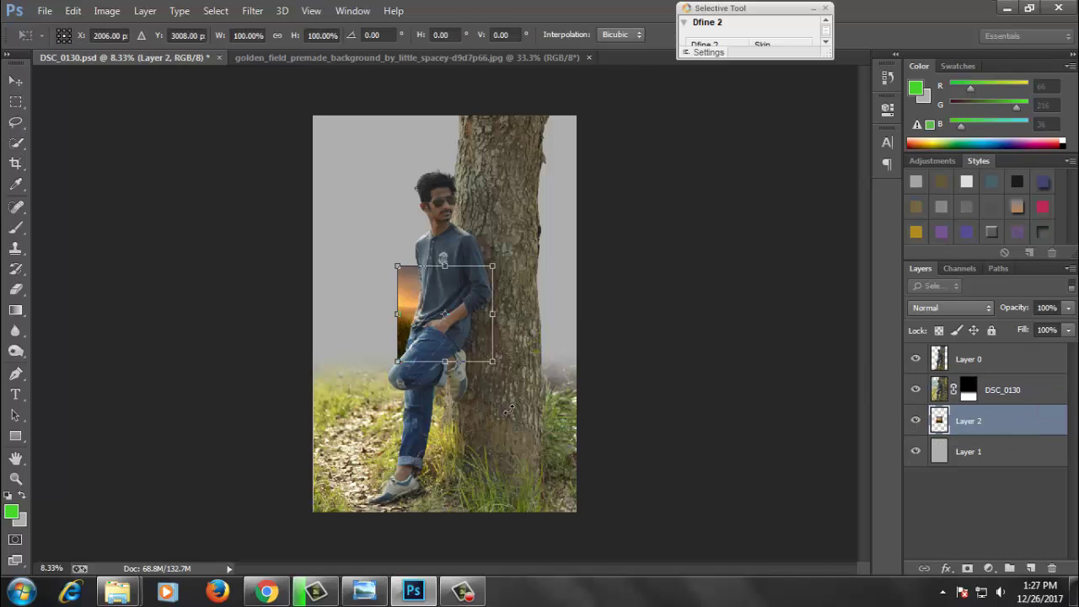
{"action": "mouse_move", "coordinate": [495, 361]}
{"action": "left_mouse_down"}
{"action": "mouse_move", "coordinate": [658, 496]}
{"action": "mouse_move", "coordinate": [686, 499]}
{"action": "mouse_move", "coordinate": [703, 530]}
{"action": "mouse_move", "coordinate": [682, 550]}
{"action": "left_mouse_up"}
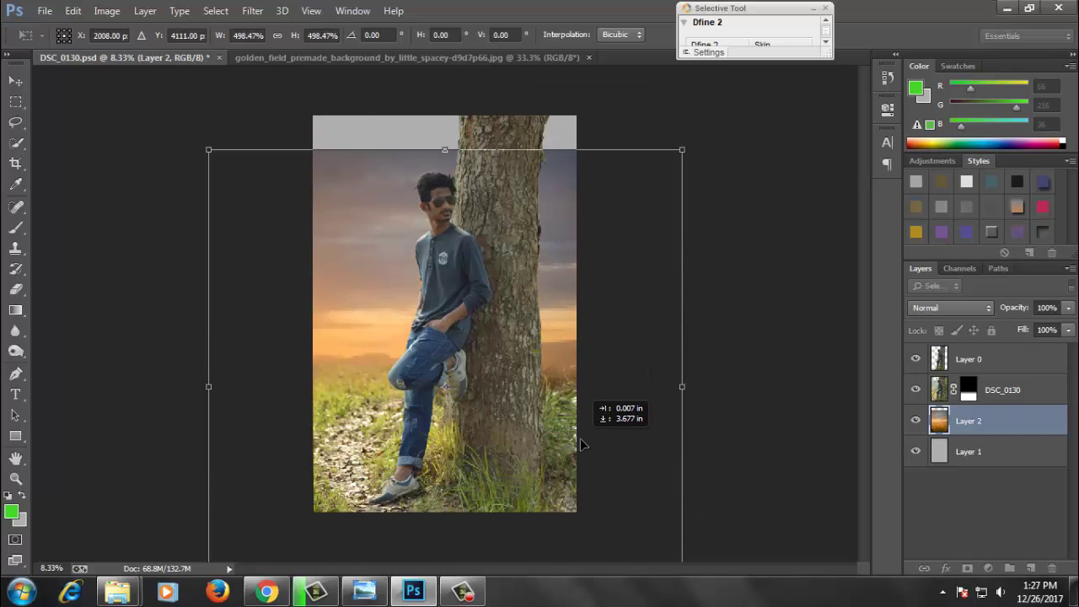
{"action": "left_click_drag", "start_coordinate": [580, 381], "coordinate": [580, 433]}
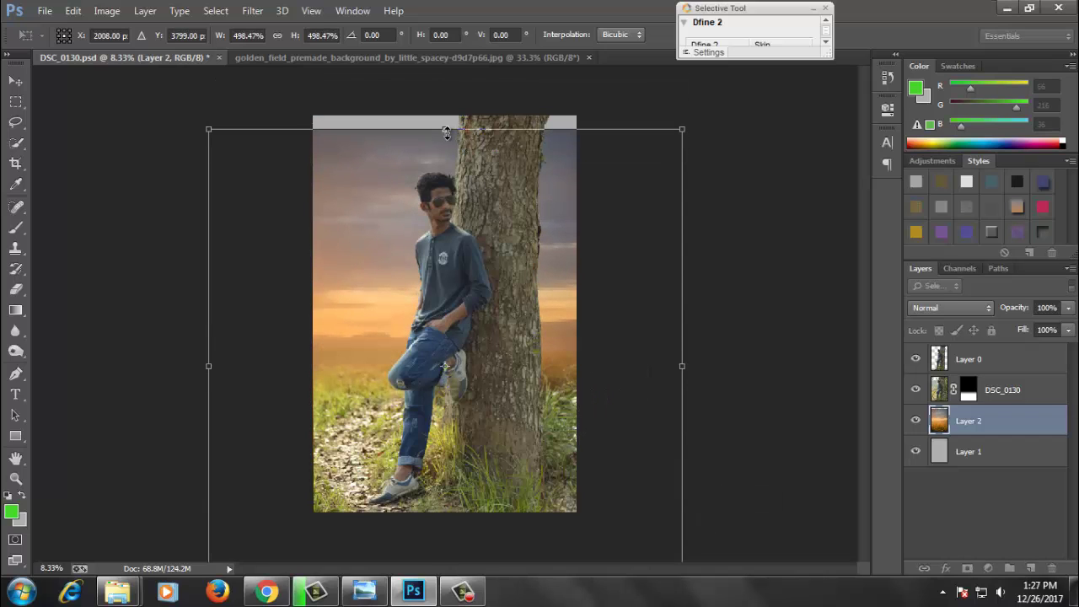
{"action": "left_click_drag", "start_coordinate": [446, 132], "coordinate": [446, 115]}
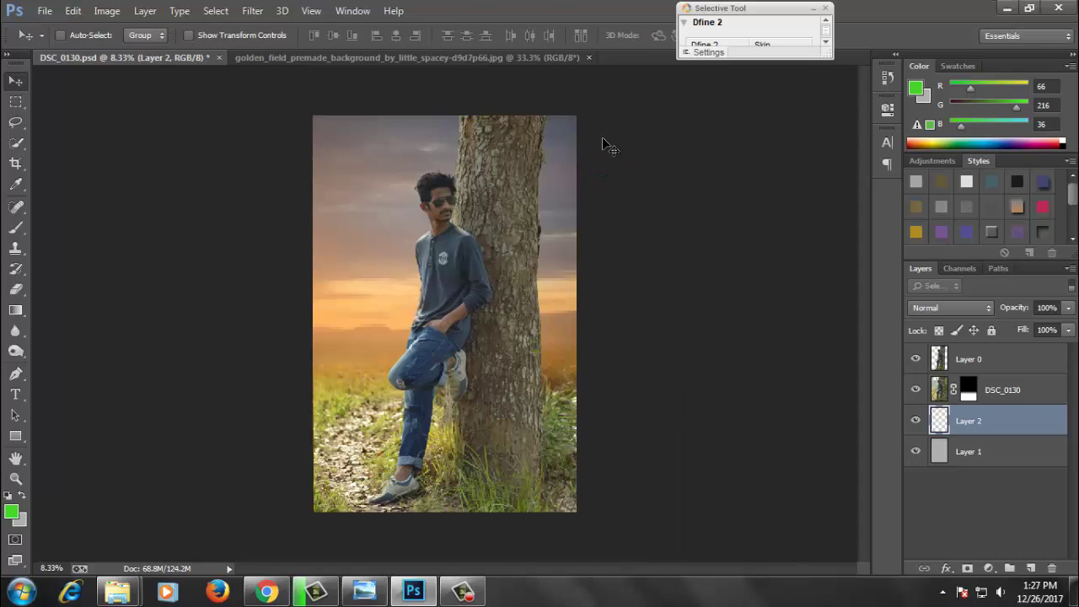
{"action": "key", "text": "ctrl+minus"}
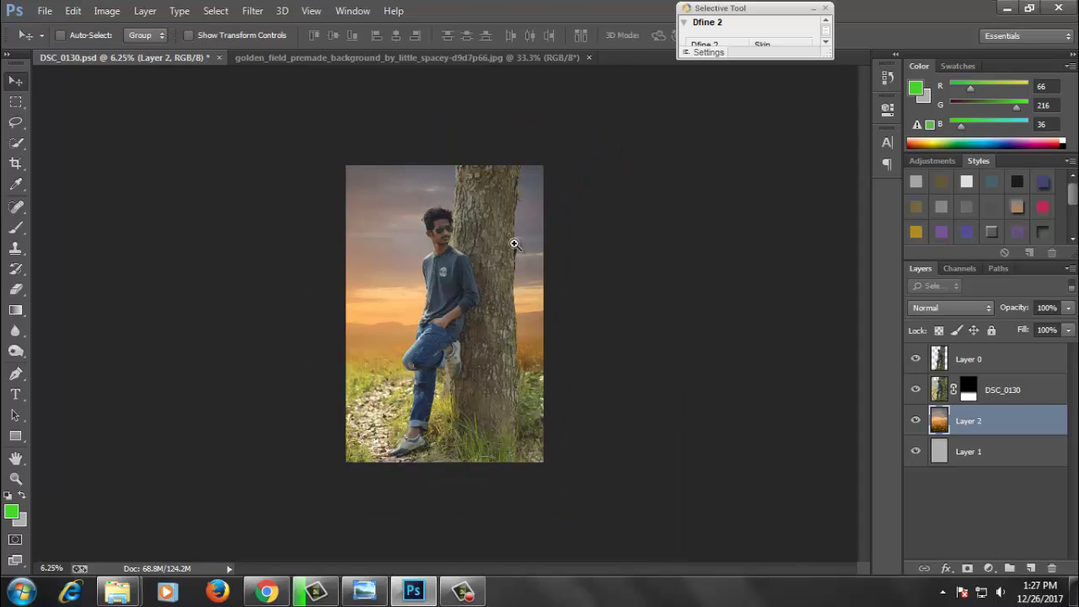
{"action": "left_click", "coordinate": [488, 187]}
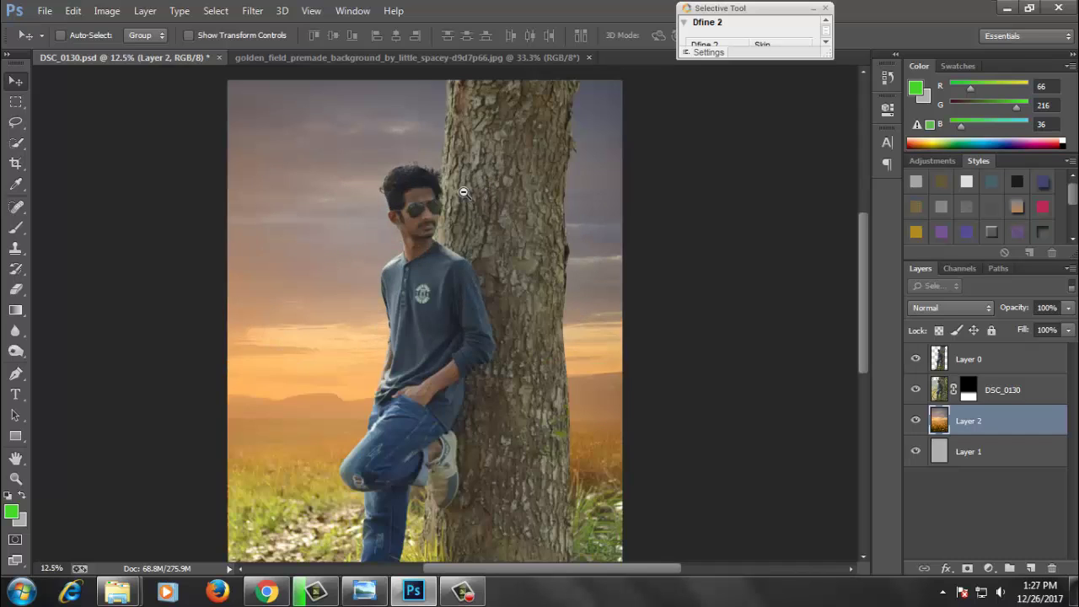
{"action": "left_click", "coordinate": [463, 192], "text": "alt"}
{"action": "left_click", "coordinate": [995, 361]}
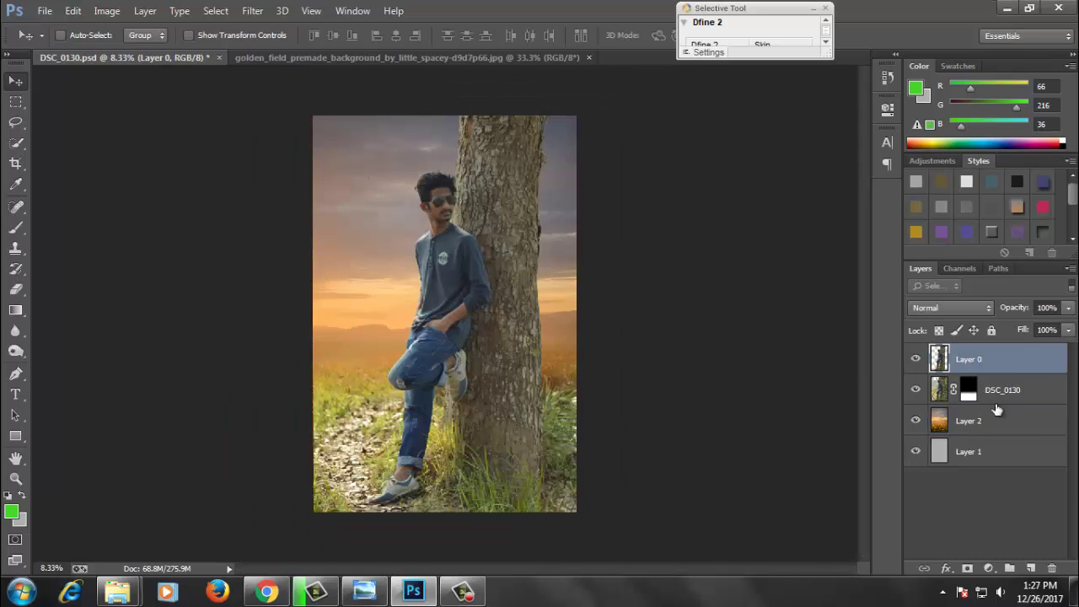
{"action": "left_click", "coordinate": [915, 390]}
Step: Resave the composite, then cancel a trial Camera Raw exposure increase
{"action": "scroll", "coordinate": [396, 270], "scroll_direction": "up", "scroll_amount": 1}
{"action": "key", "text": "ctrl+s"}
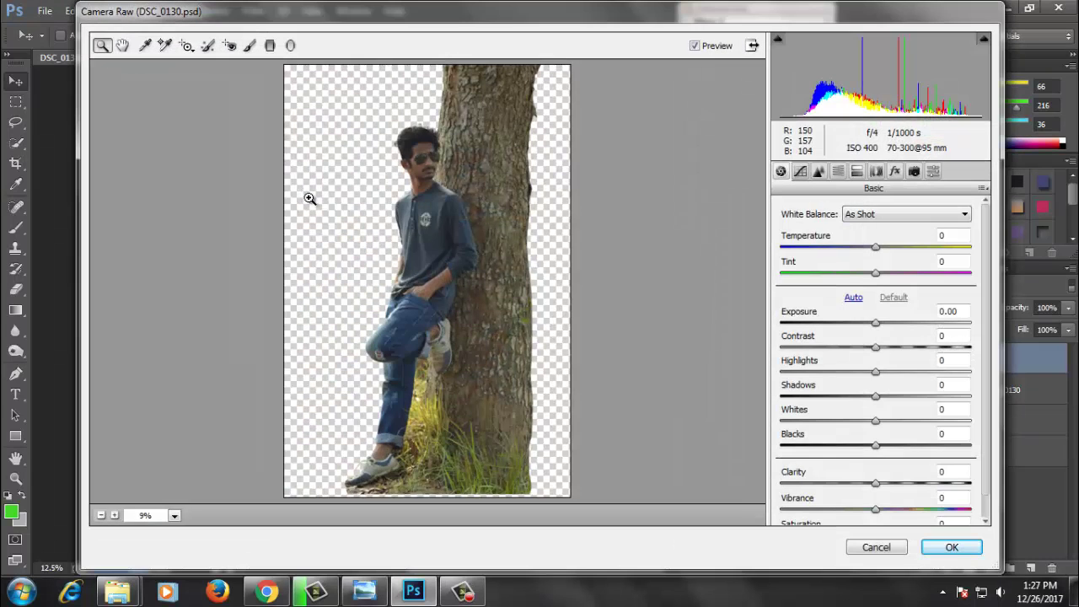
{"action": "left_click_drag", "start_coordinate": [877, 323], "coordinate": [905, 332]}
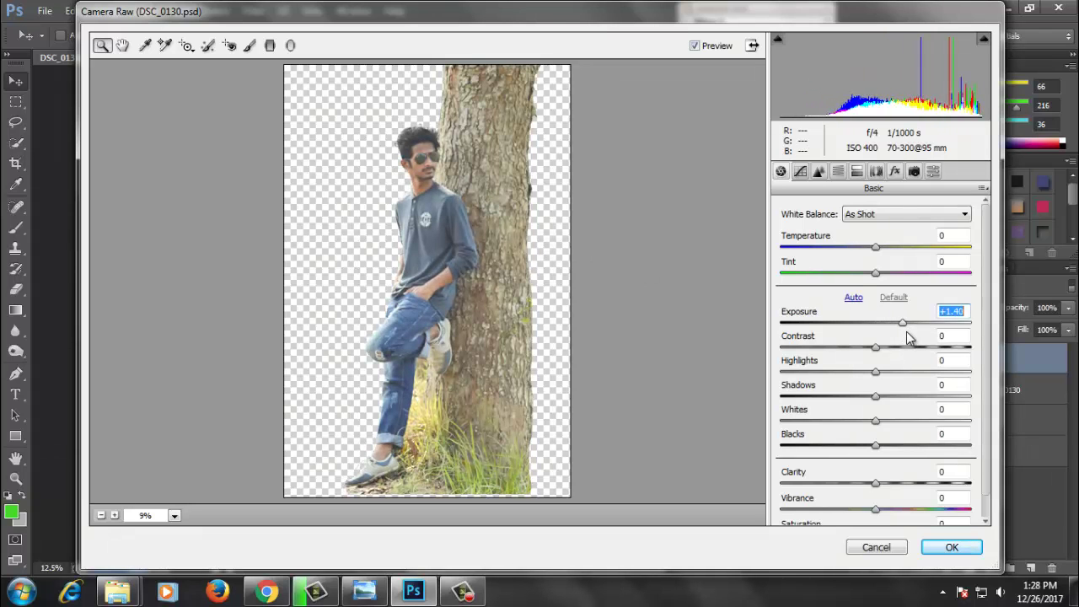
{"action": "left_click", "coordinate": [877, 547]}
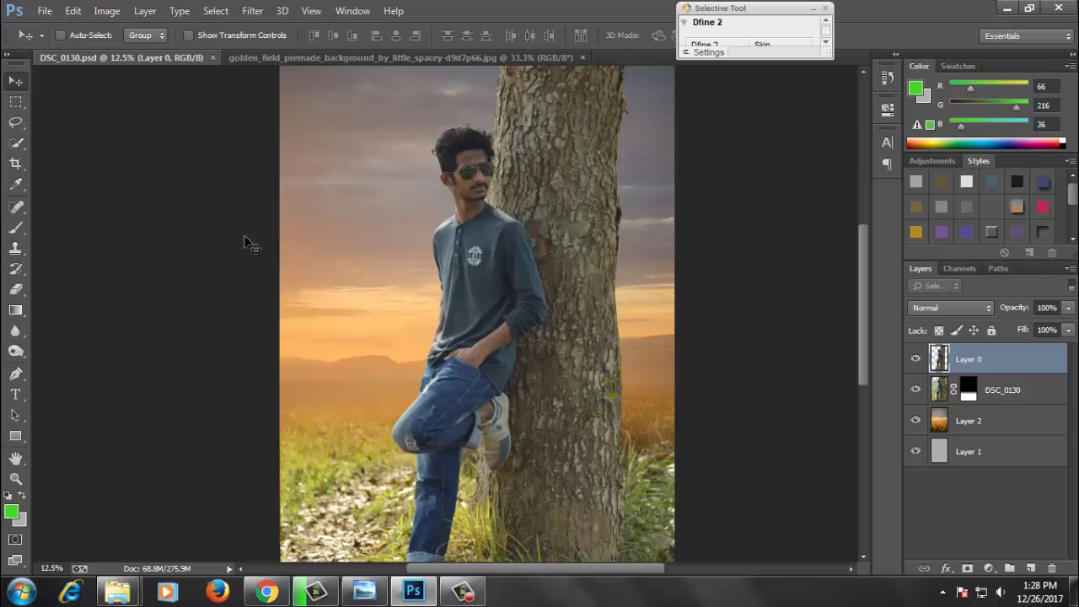
Step: Paint the DSC_0130 mask black with a 600 px brush along the lower-right grass
{"action": "left_click", "coordinate": [501, 227], "text": "alt"}
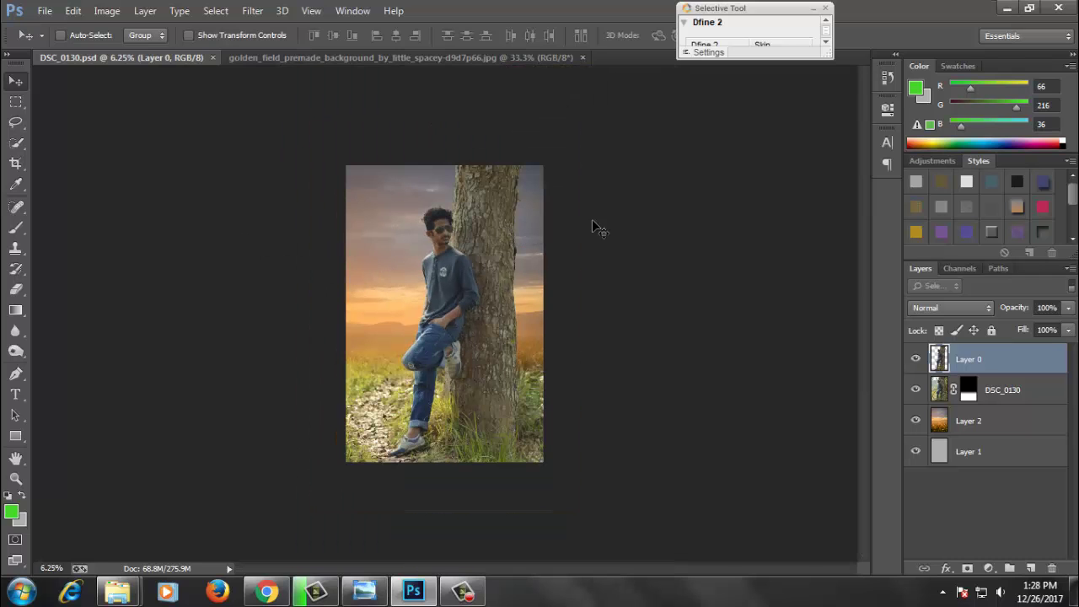
{"action": "left_click", "coordinate": [548, 346], "text": "ctrl"}
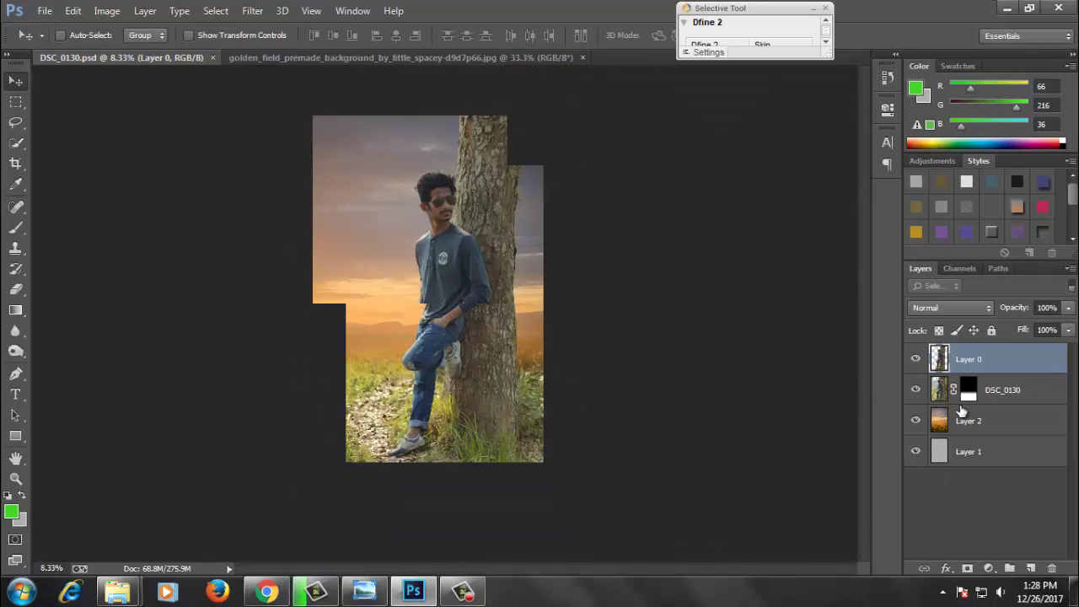
{"action": "left_click", "coordinate": [969, 389]}
{"action": "key", "text": "b"}
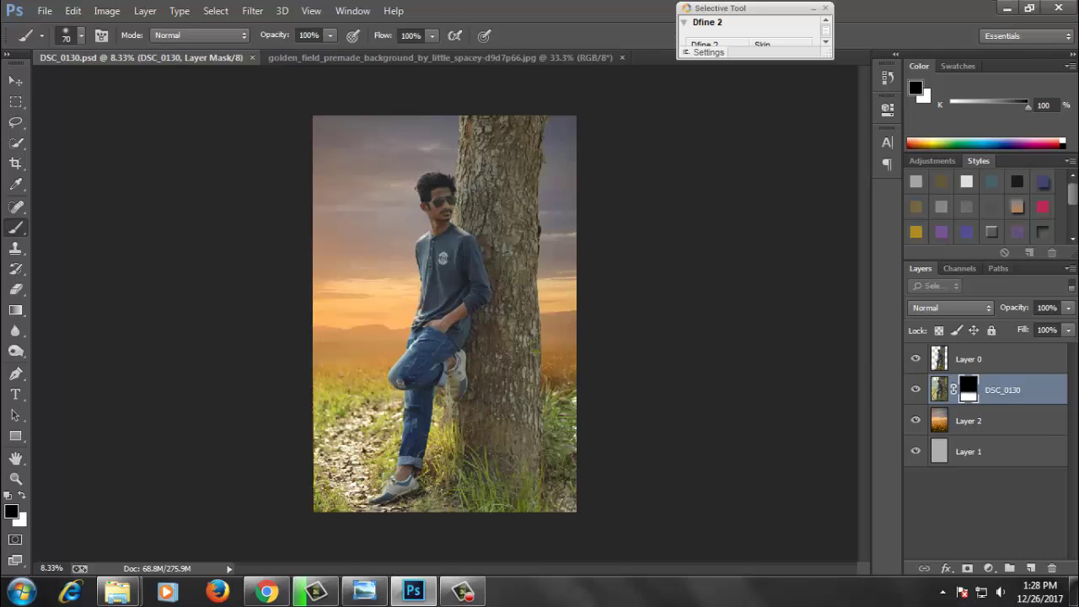
{"action": "key", "text": "bracketright"}
{"action": "key", "text": "bracketright"}
{"action": "key", "text": "bracketright"}
{"action": "left_click_drag", "start_coordinate": [579, 373], "coordinate": [571, 463]}
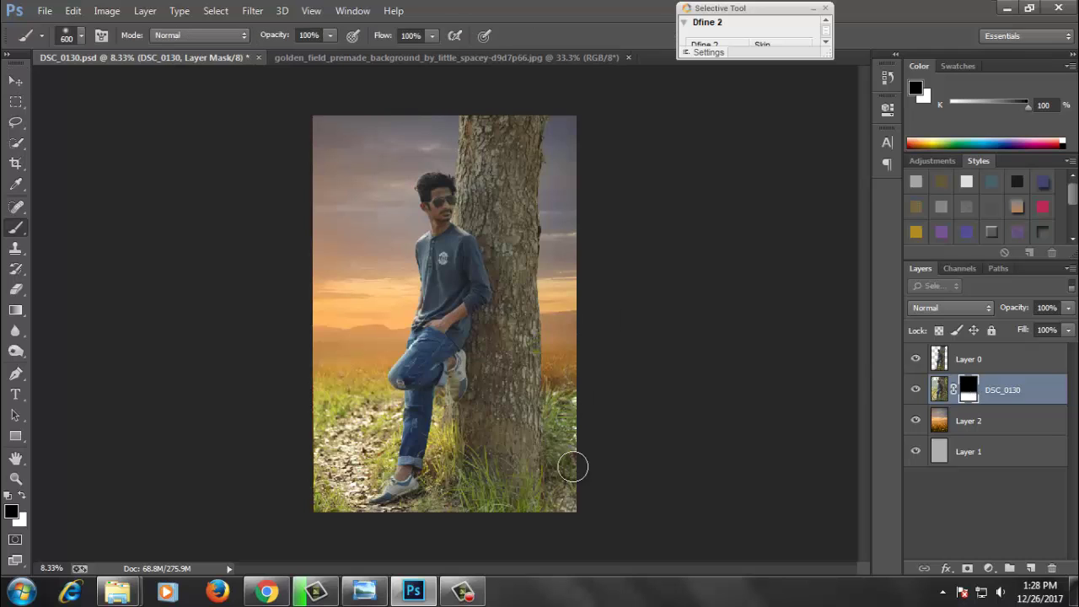
{"action": "left_click", "coordinate": [22, 498]}
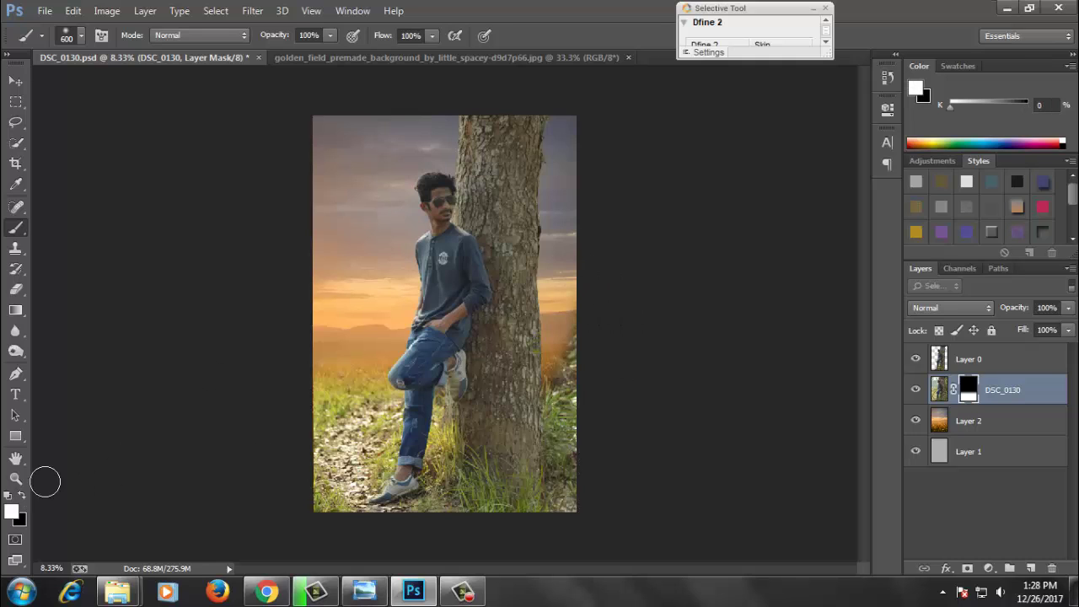
{"action": "left_click", "coordinate": [22, 497]}
{"action": "left_click_drag", "start_coordinate": [573, 363], "coordinate": [561, 500]}
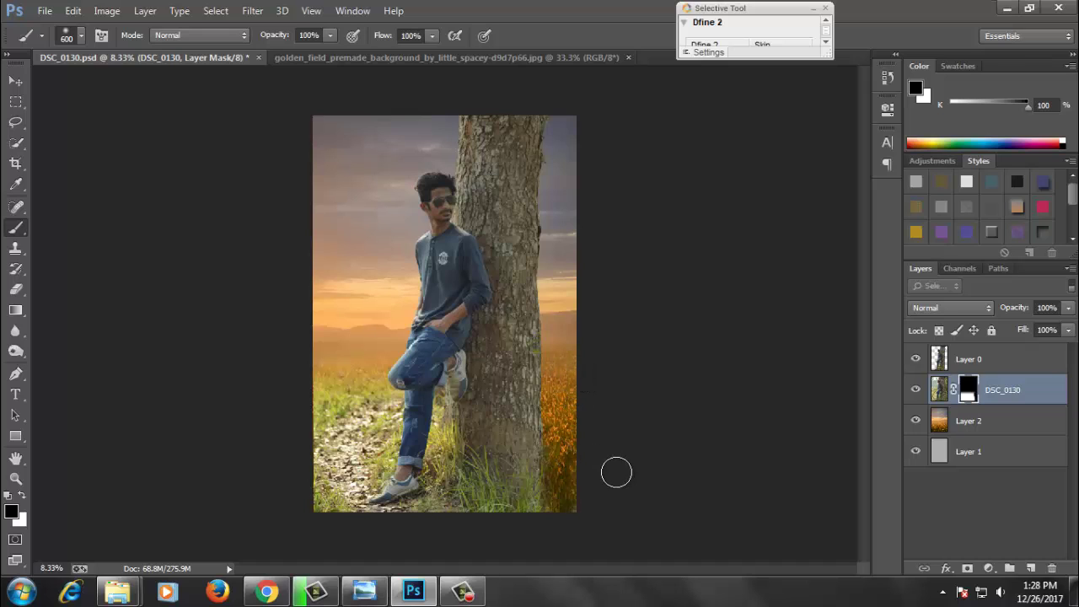
{"action": "key", "text": "ctrl+z"}
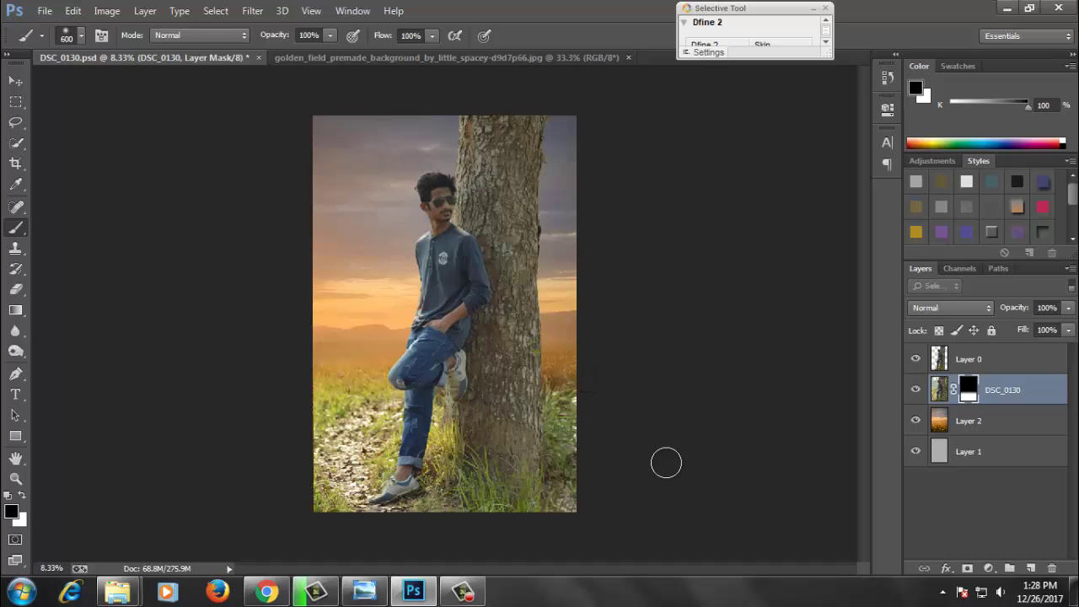
Step: Save the document and add a new empty layer above the DSC_0130 photo
{"action": "left_click", "coordinate": [15, 81]}
{"action": "key", "text": "ctrl+minus"}
{"action": "key", "text": "ctrl+s"}
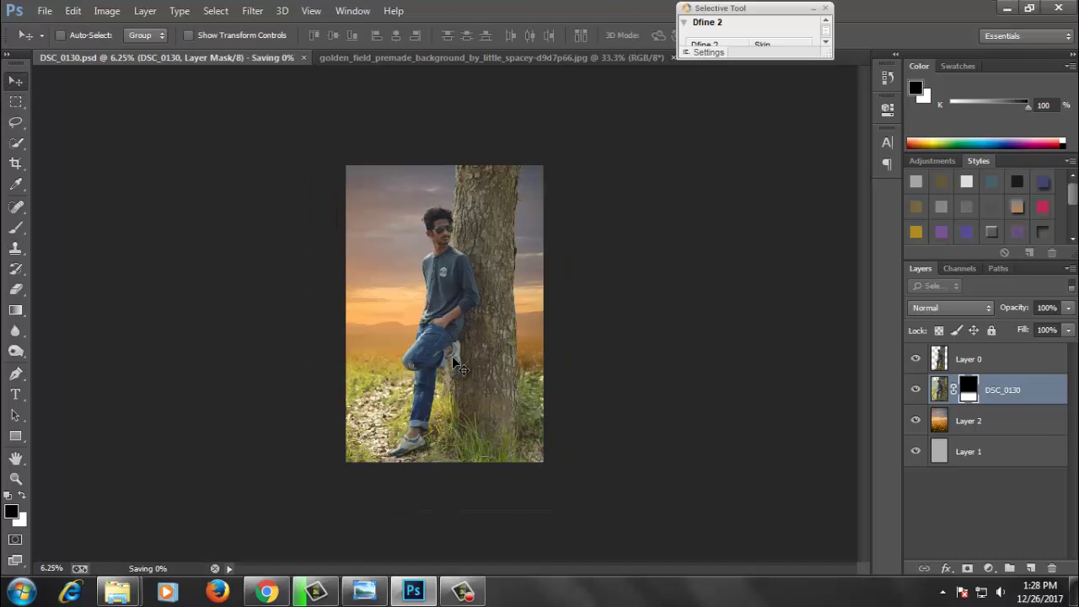
{"action": "left_click", "coordinate": [434, 260], "text": "ctrl"}
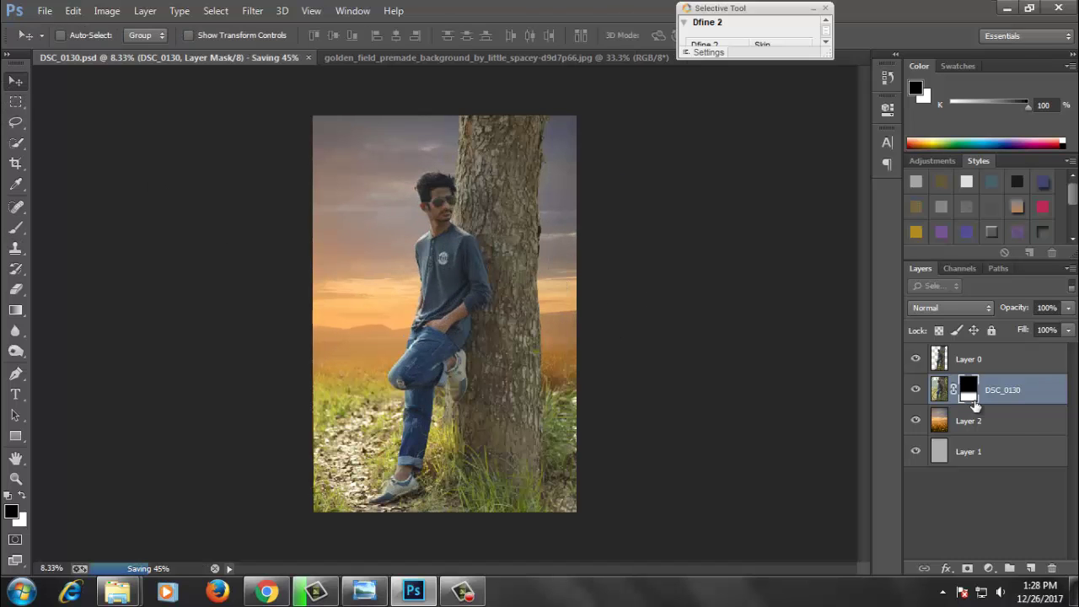
{"action": "left_click", "coordinate": [1015, 422]}
{"action": "left_click", "coordinate": [1024, 386]}
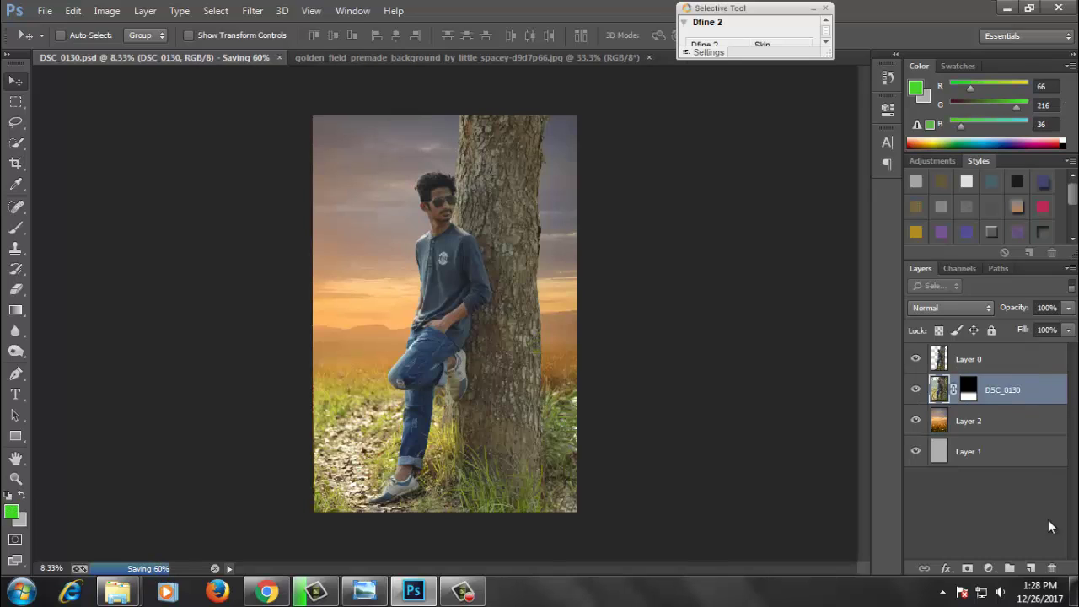
{"action": "left_click", "coordinate": [1029, 569]}
Step: Paint an orange glow, sampled from the sunset, across the field with a 1200 px brush
{"action": "key", "text": "b"}
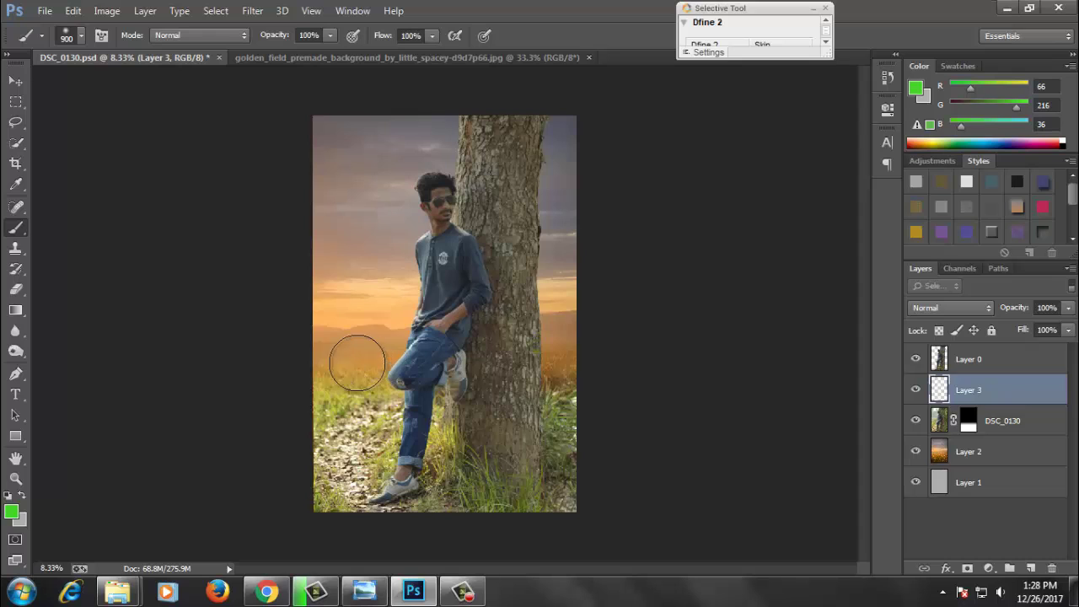
{"action": "key", "text": "bracketright"}
{"action": "key", "text": "bracketright"}
{"action": "key", "text": "bracketright"}
{"action": "left_click", "coordinate": [319, 381], "text": "alt"}
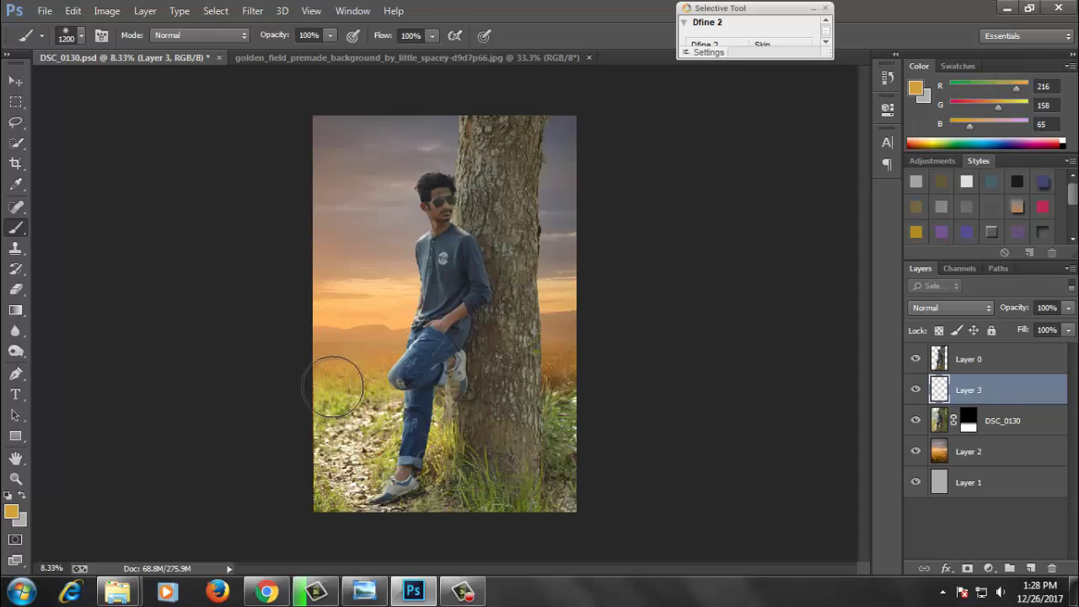
{"action": "mouse_move", "coordinate": [323, 390]}
{"action": "left_mouse_down"}
{"action": "mouse_move", "coordinate": [502, 367]}
{"action": "mouse_move", "coordinate": [555, 374]}
{"action": "left_mouse_up"}
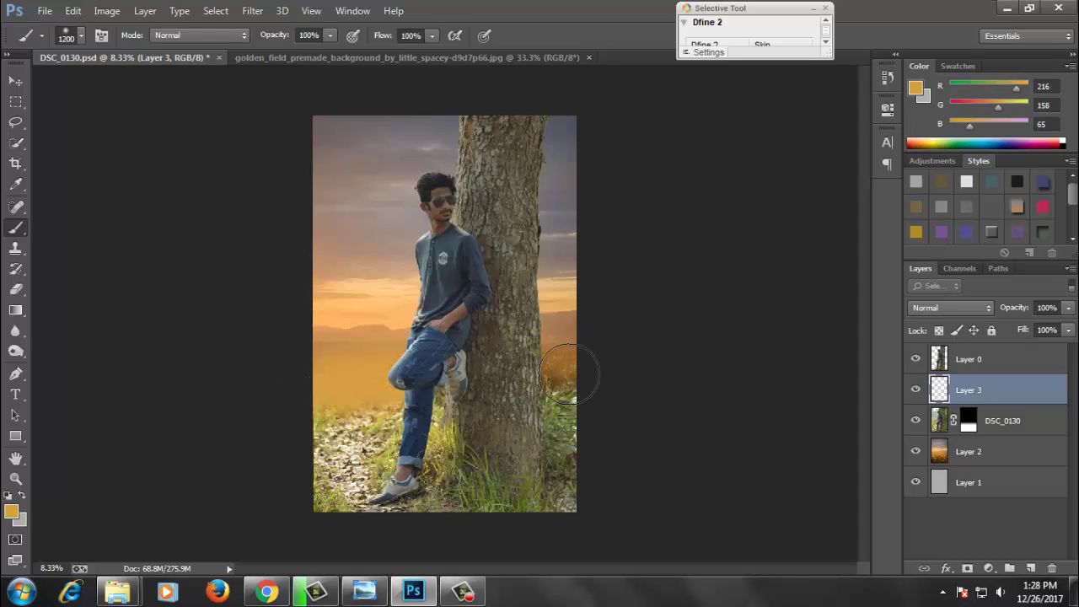
Step: Keep Layer 3 in Normal blend mode at 40% opacity and save
{"action": "left_click", "coordinate": [944, 308]}
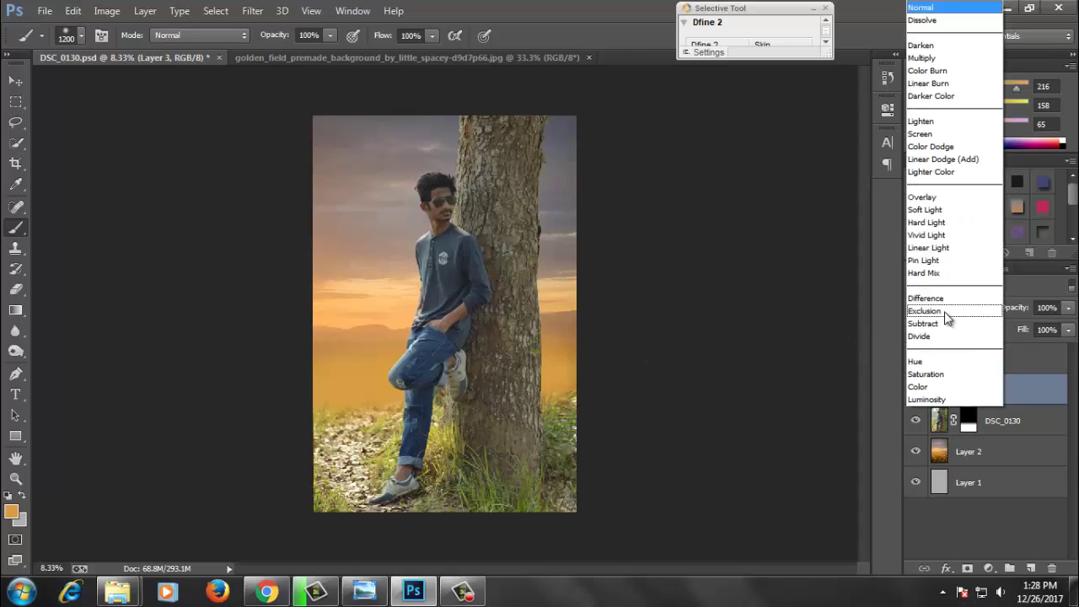
{"action": "left_click", "coordinate": [937, 135]}
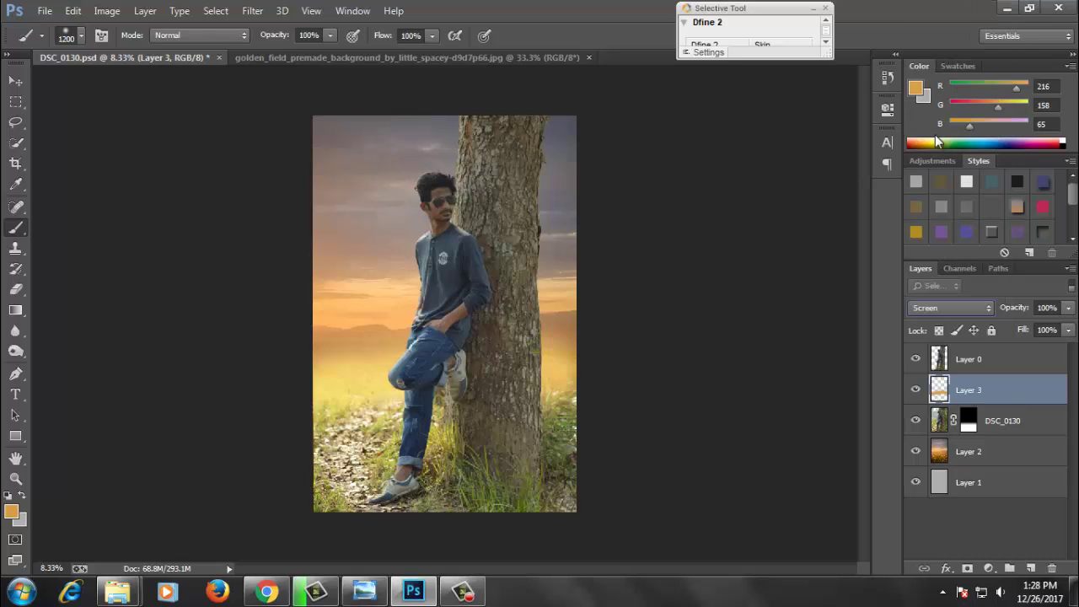
{"action": "left_click", "coordinate": [950, 307]}
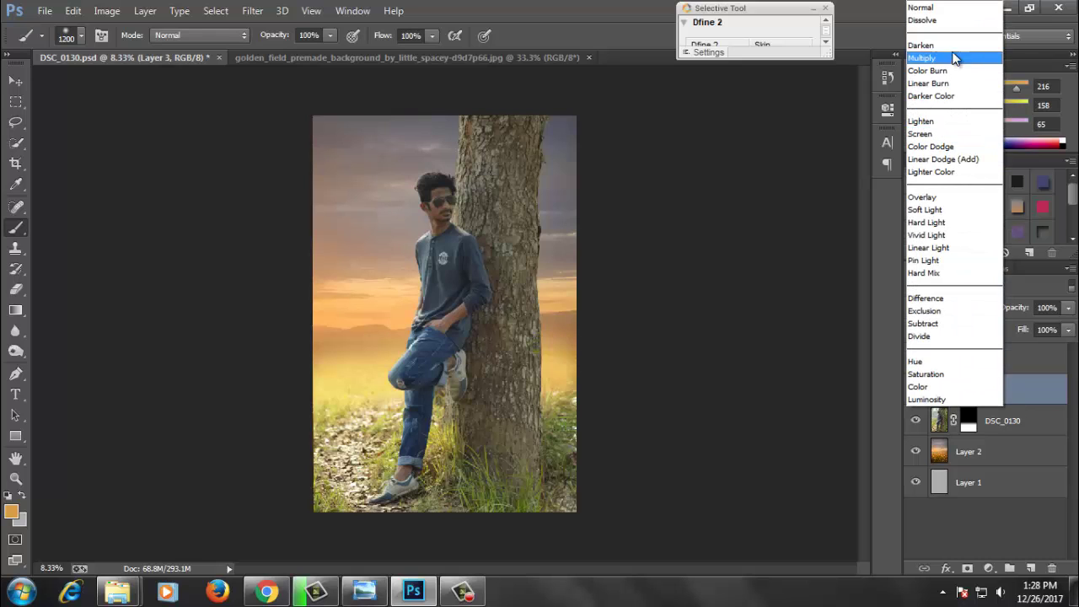
{"action": "left_click", "coordinate": [952, 9]}
{"action": "left_click_drag", "start_coordinate": [1015, 307], "coordinate": [1002, 310]}
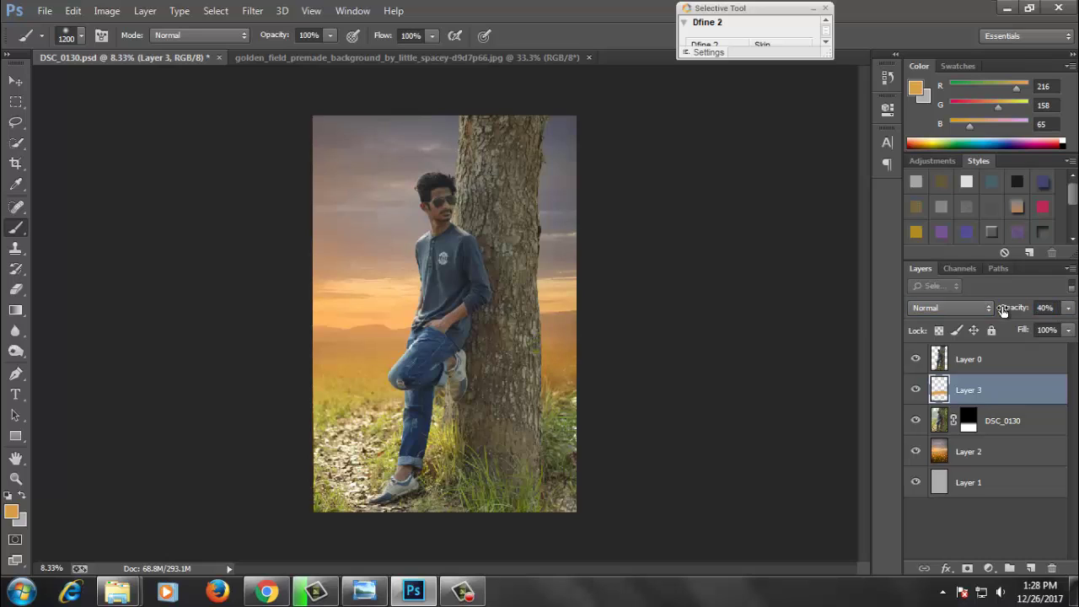
{"action": "key", "text": "ctrl+s"}
Step: Move Layer 3 beneath the DSC_0130 photo layer
{"action": "left_click", "coordinate": [1025, 421]}
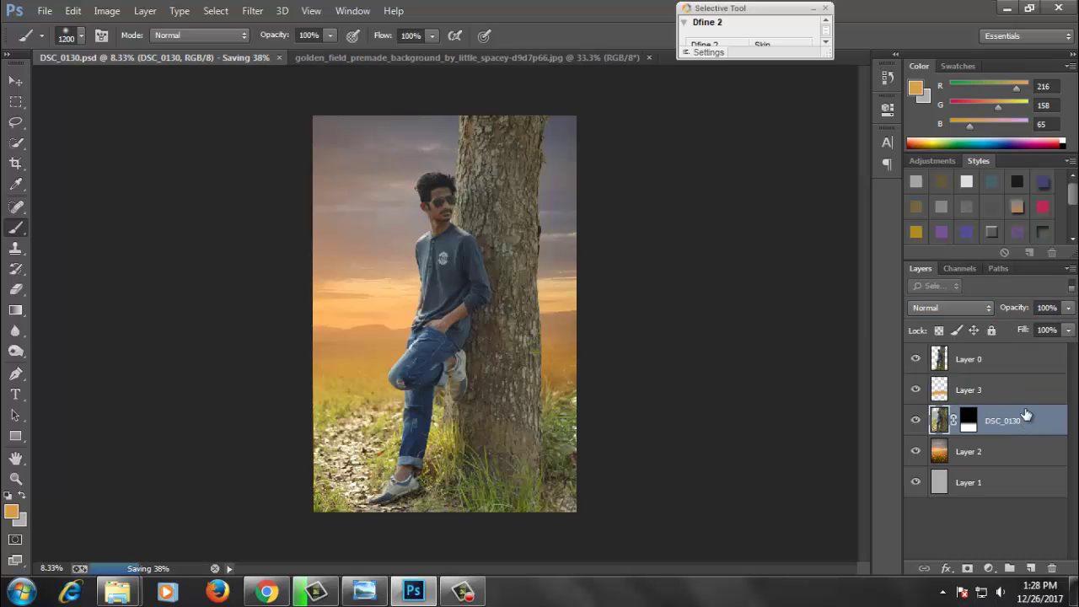
{"action": "left_click_drag", "start_coordinate": [978, 389], "coordinate": [982, 440]}
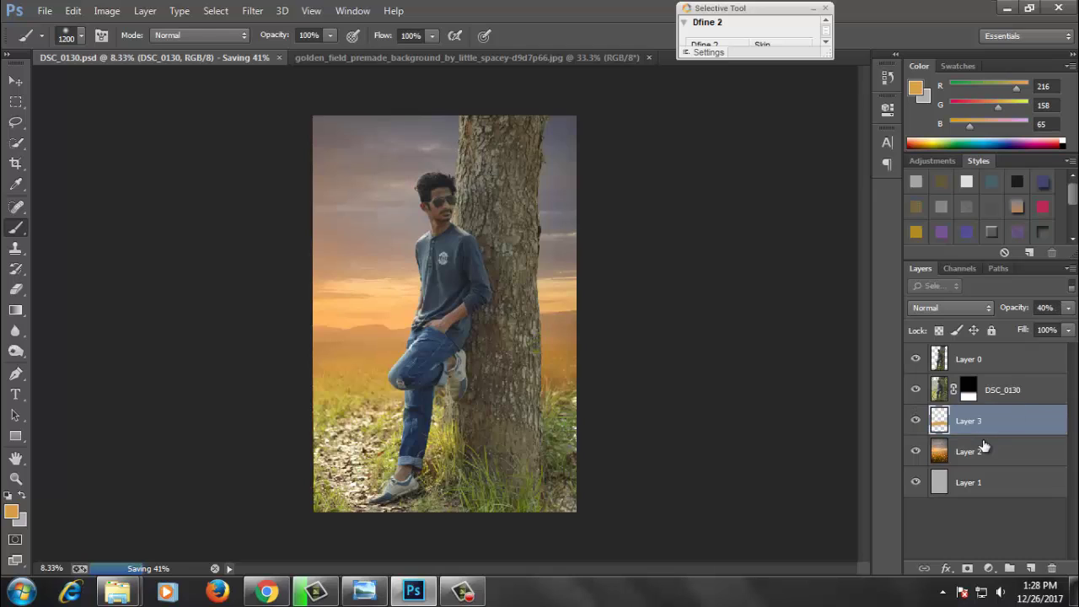
{"action": "left_click", "coordinate": [915, 420]}
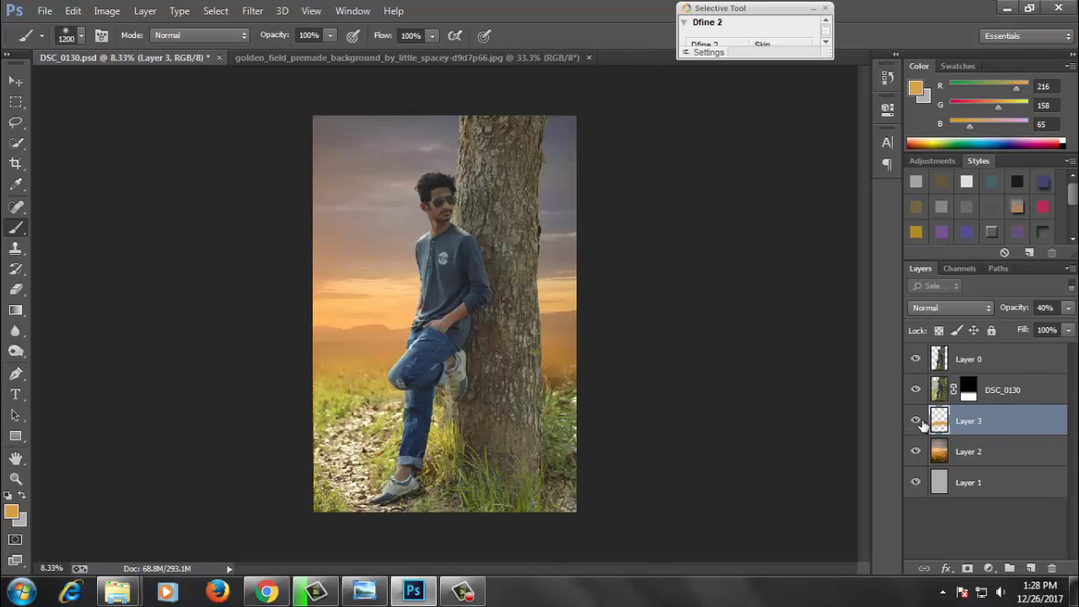
{"action": "left_click", "coordinate": [997, 364]}
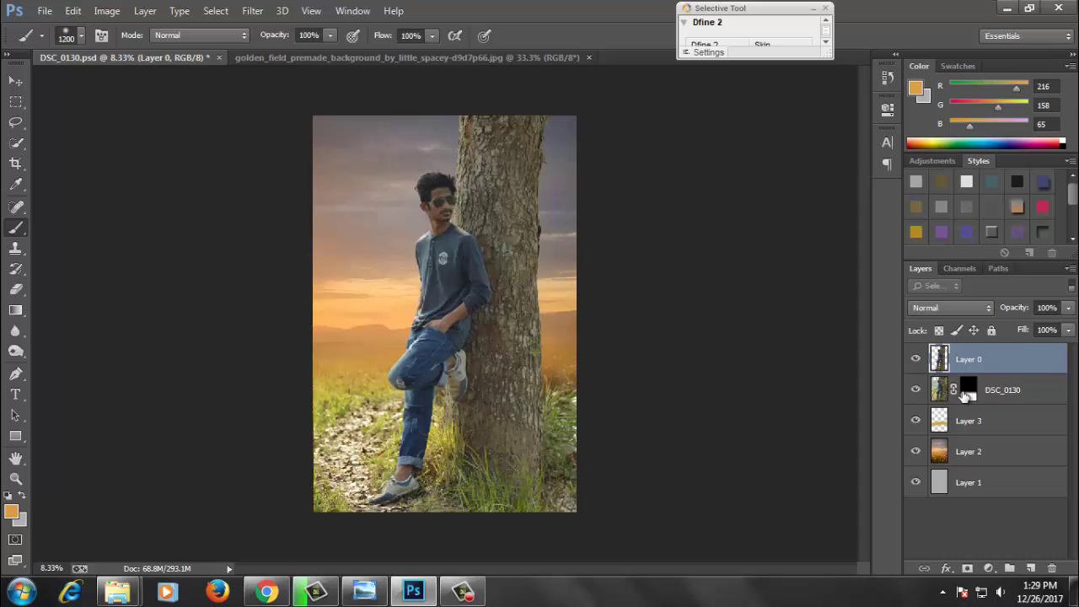
Step: Paint the DSC_0130 mask to reveal golden field left of the knee, and save
{"action": "left_click", "coordinate": [966, 392]}
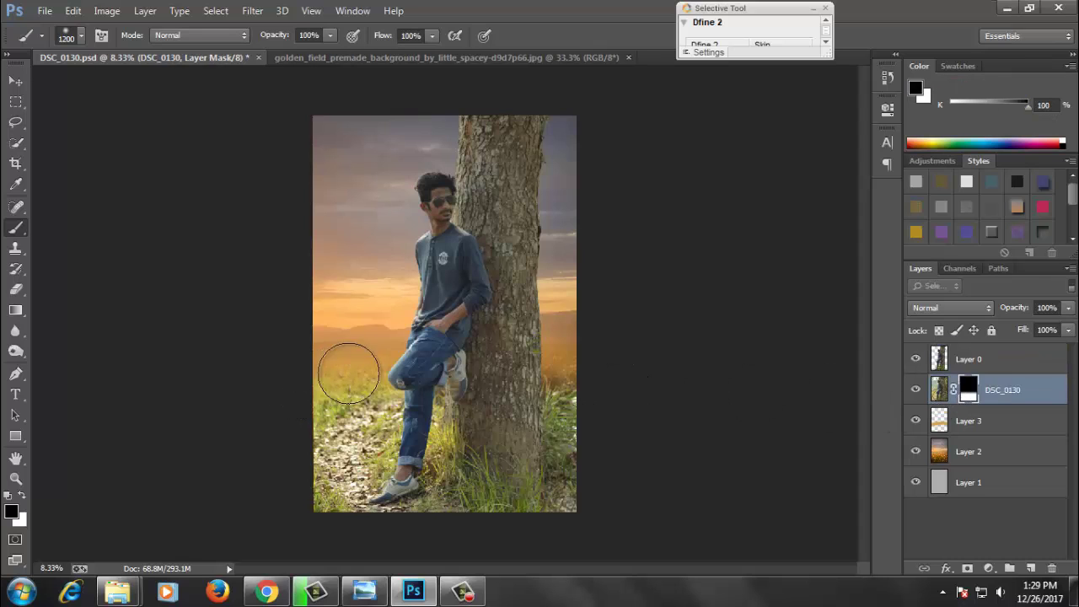
{"action": "left_click_drag", "start_coordinate": [349, 374], "coordinate": [409, 375]}
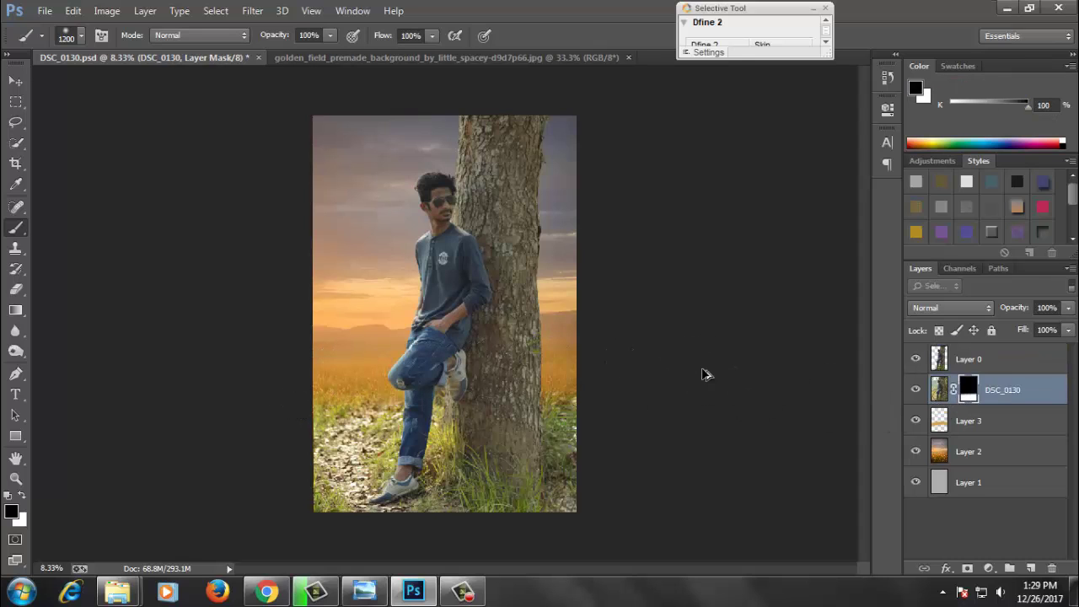
{"action": "key", "text": "ctrl+s"}
Step: Merge Layer 0 down into DSC_0130, applying its mask
{"action": "left_click", "coordinate": [978, 360]}
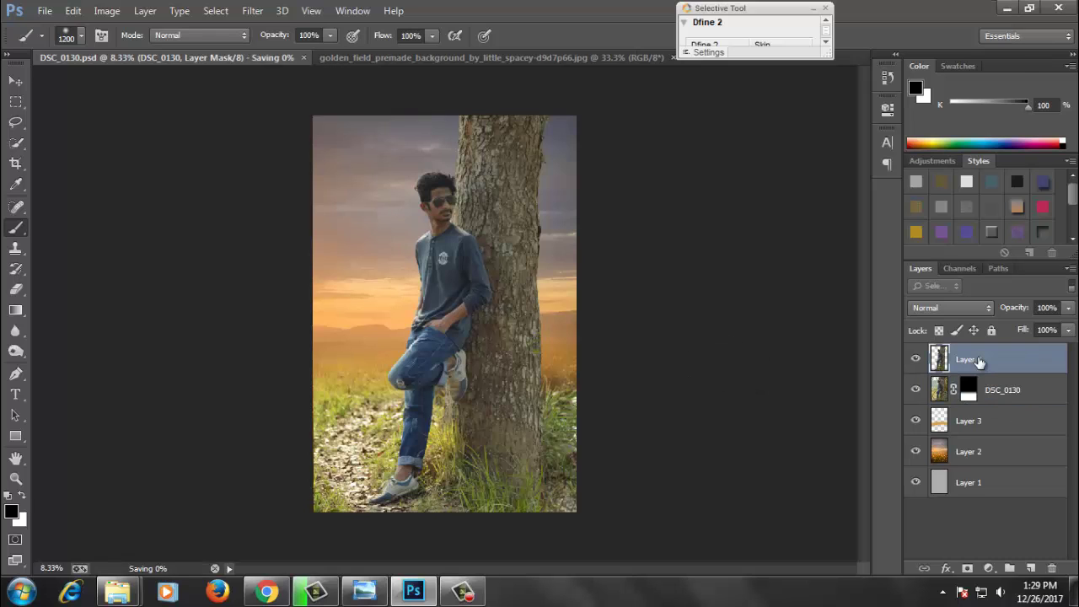
{"action": "key", "text": "ctrl+e"}
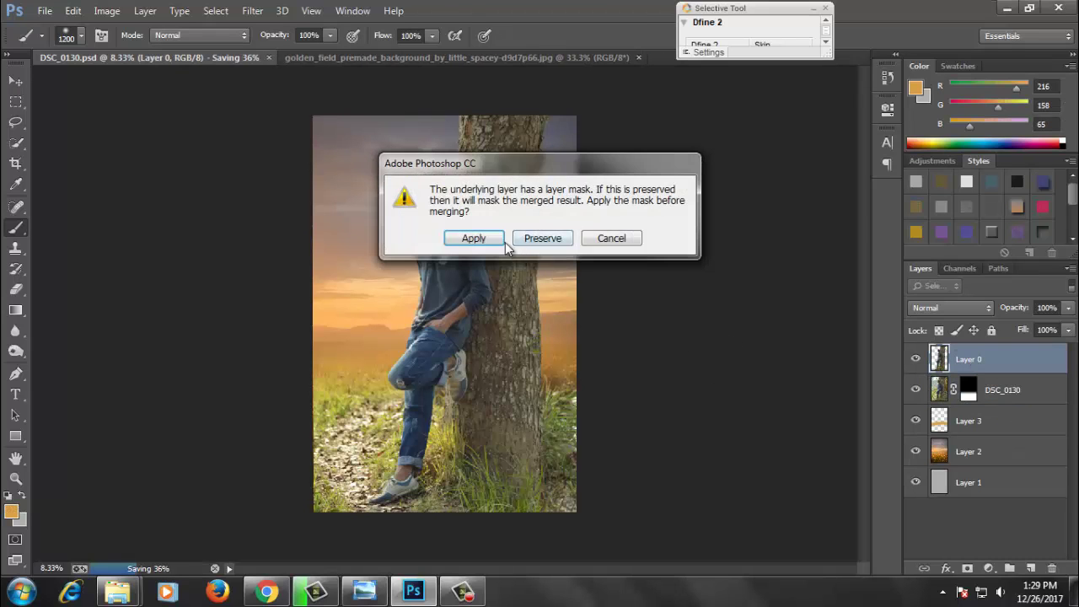
{"action": "left_click", "coordinate": [497, 238]}
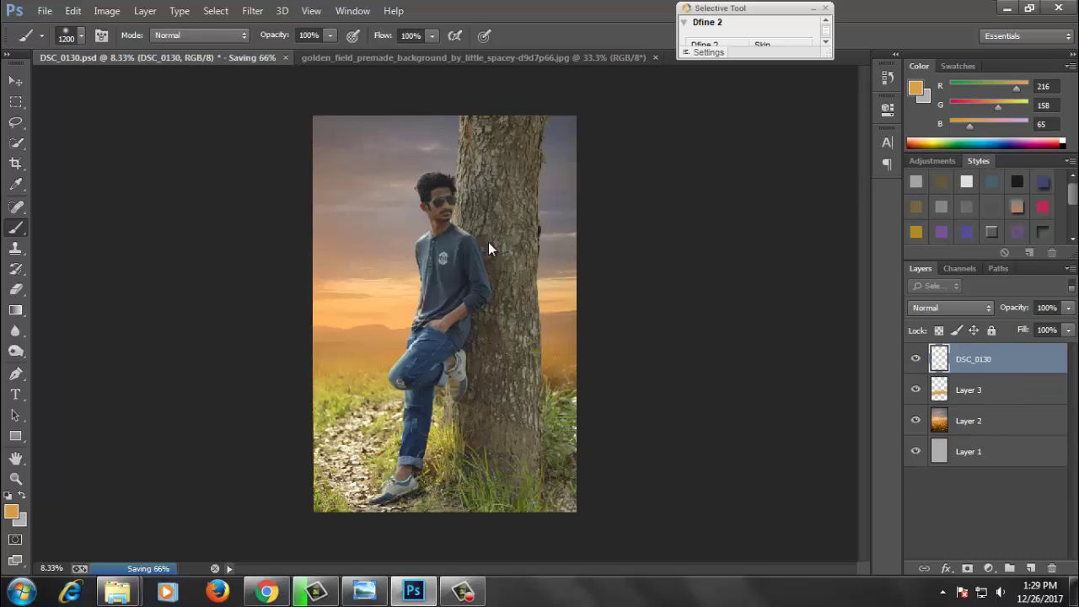
{"action": "left_click", "coordinate": [15, 82]}
Step: Open Camera Raw on the merged layer with Exposure +0.75 and Contrast +18
{"action": "left_click", "coordinate": [253, 10]}
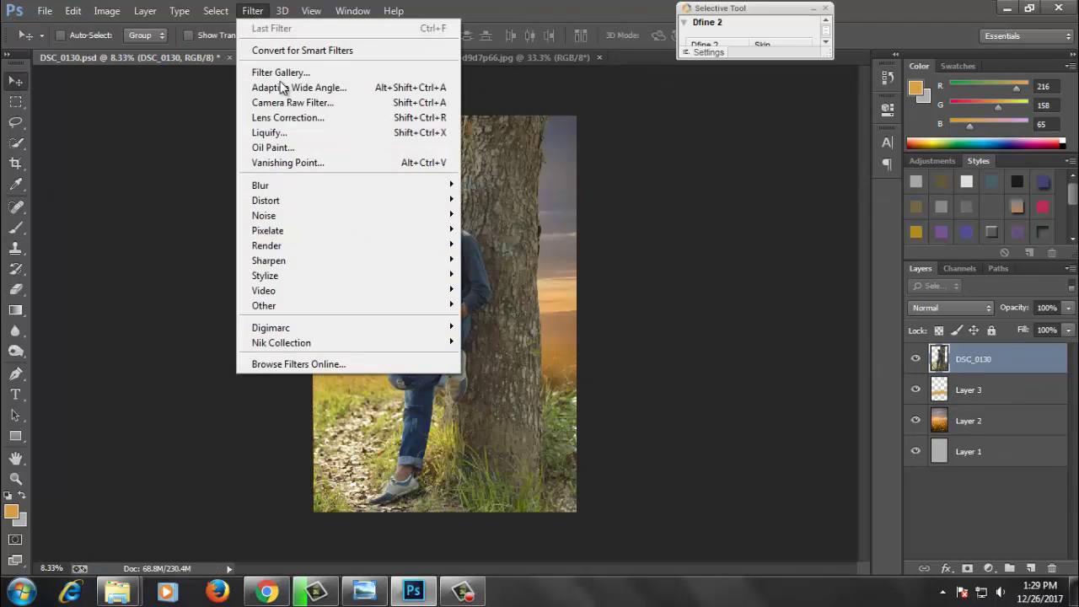
{"action": "left_click", "coordinate": [288, 102]}
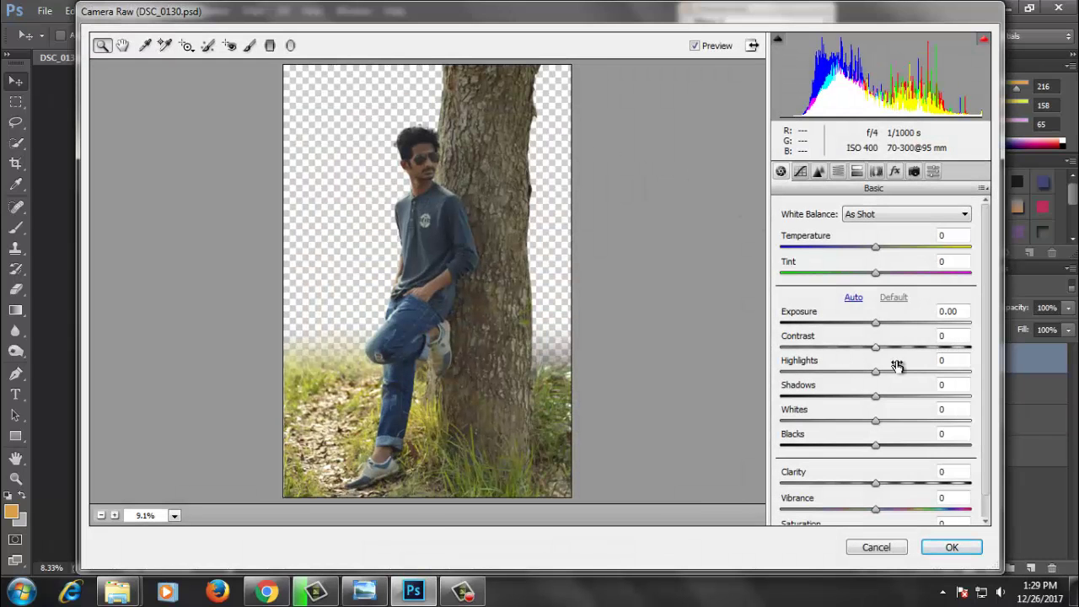
{"action": "left_click_drag", "start_coordinate": [874, 324], "coordinate": [891, 324]}
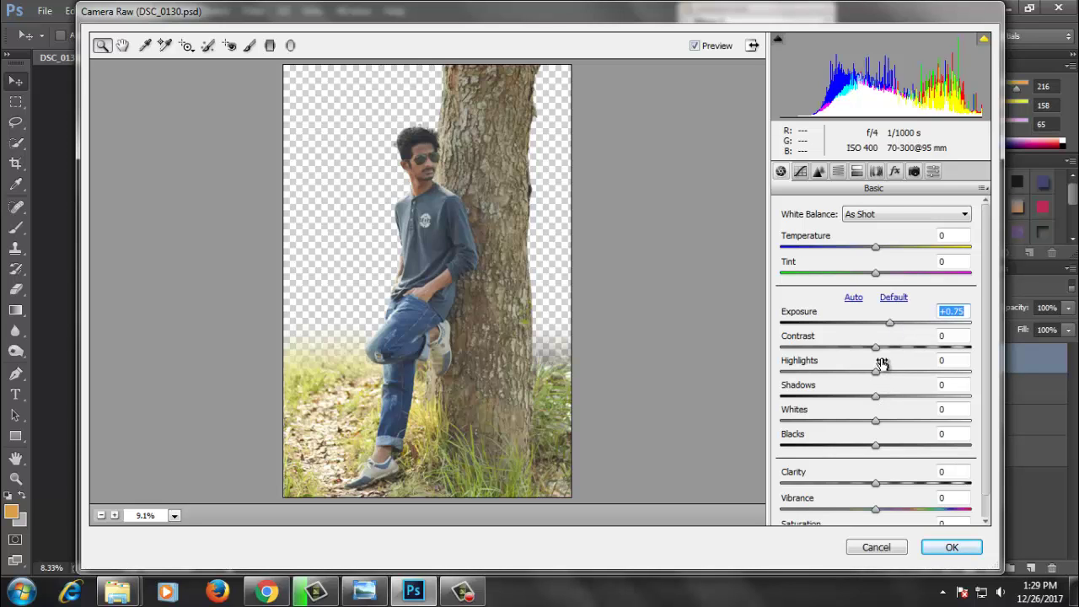
{"action": "left_click_drag", "start_coordinate": [877, 346], "coordinate": [919, 348]}
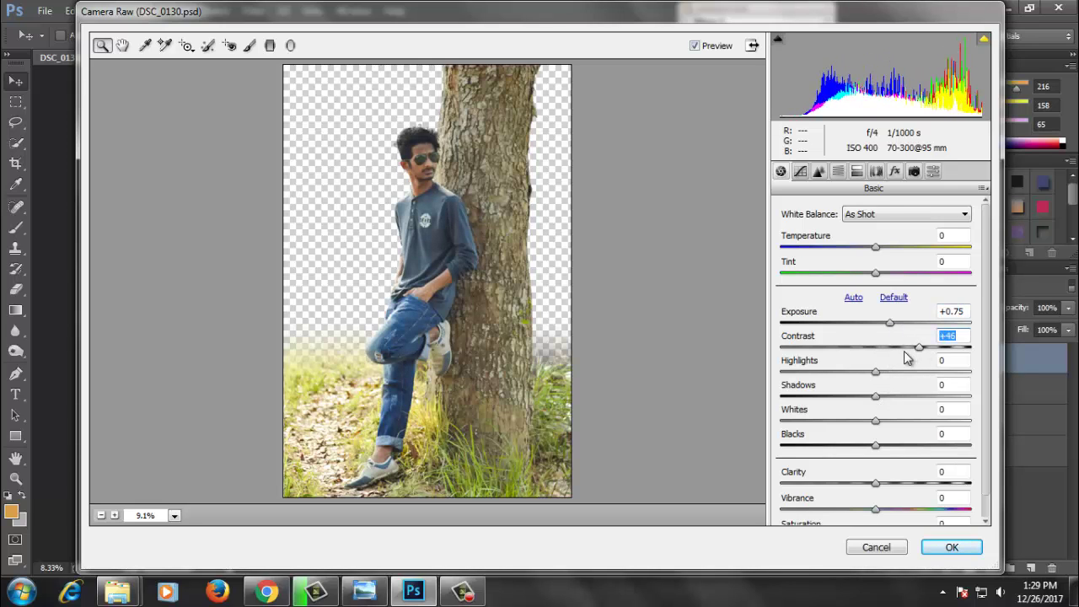
{"action": "left_click", "coordinate": [893, 347]}
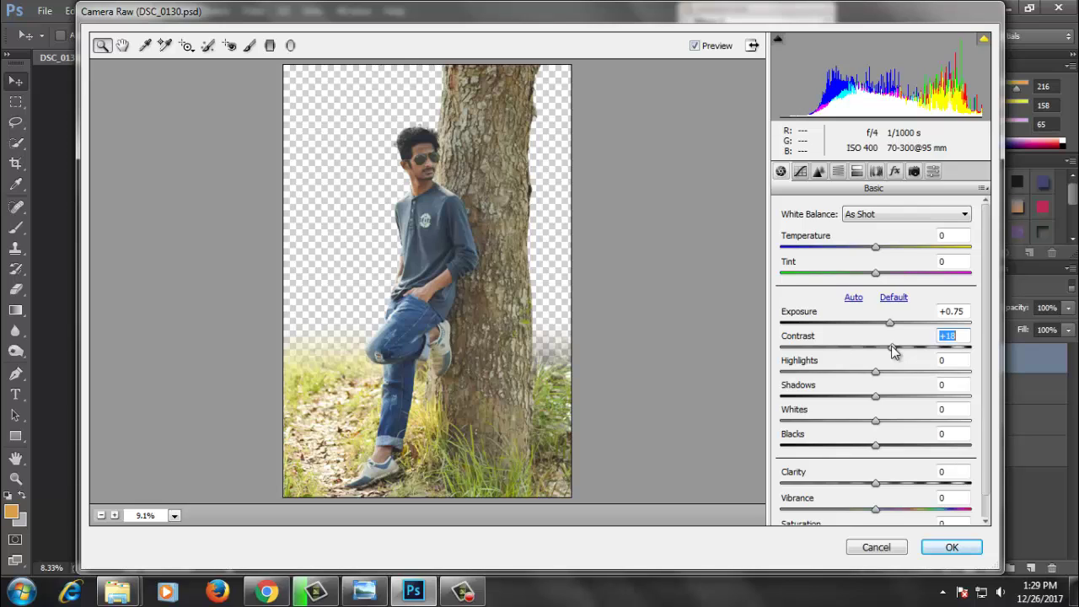
Step: Pull Highlights down to -80 and Shadows to -8
{"action": "scroll", "coordinate": [877, 422], "scroll_direction": "down", "scroll_amount": 1}
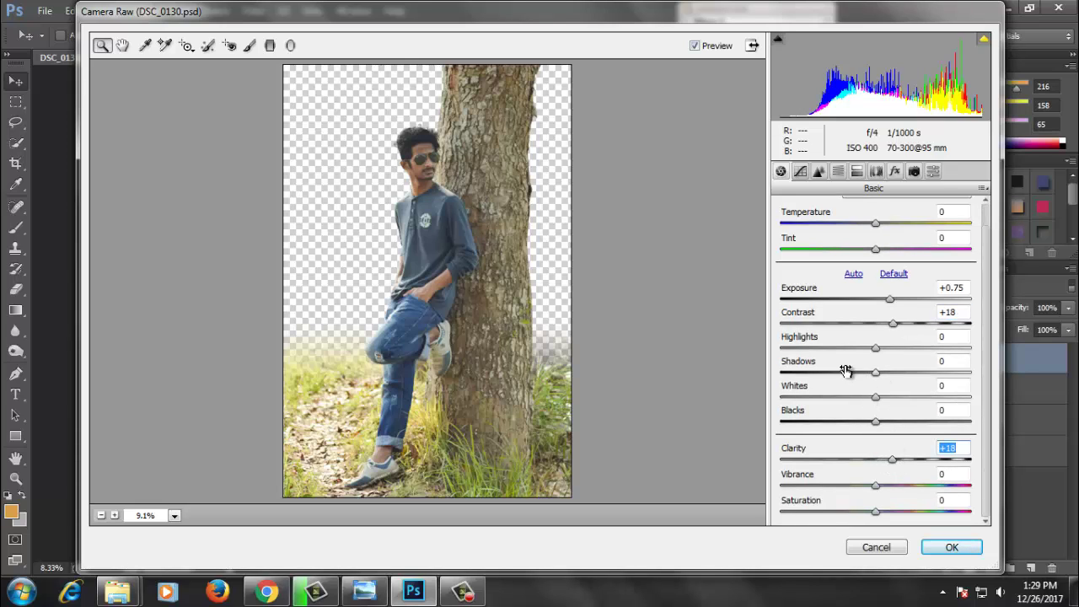
{"action": "left_click", "coordinate": [815, 347]}
{"action": "mouse_move", "coordinate": [879, 376]}
{"action": "left_mouse_down"}
{"action": "mouse_move", "coordinate": [906, 381]}
{"action": "mouse_move", "coordinate": [868, 388]}
{"action": "left_mouse_up"}
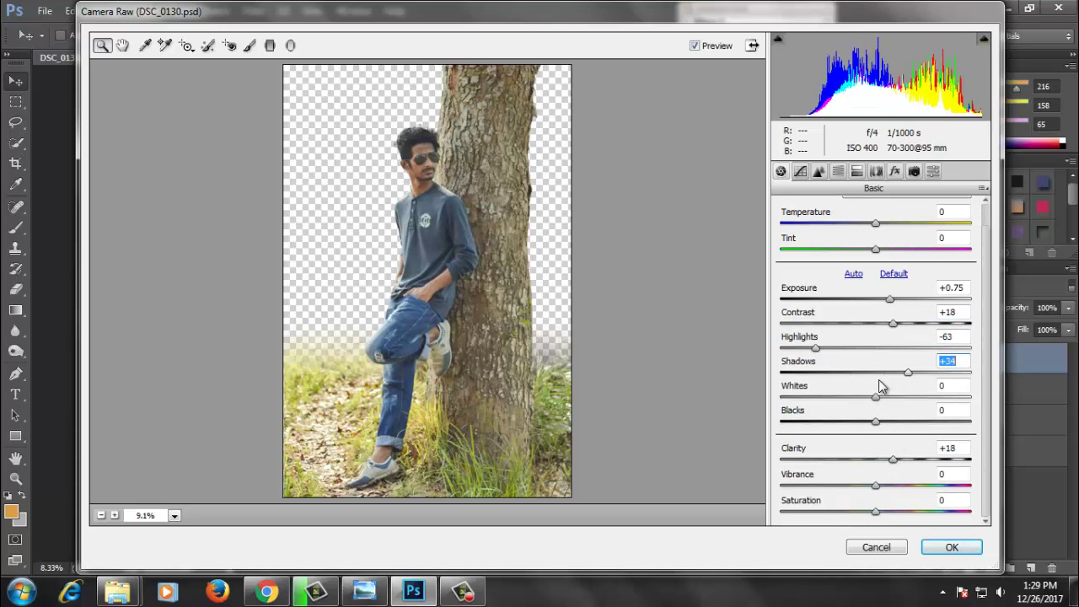
{"action": "left_click", "coordinate": [809, 347]}
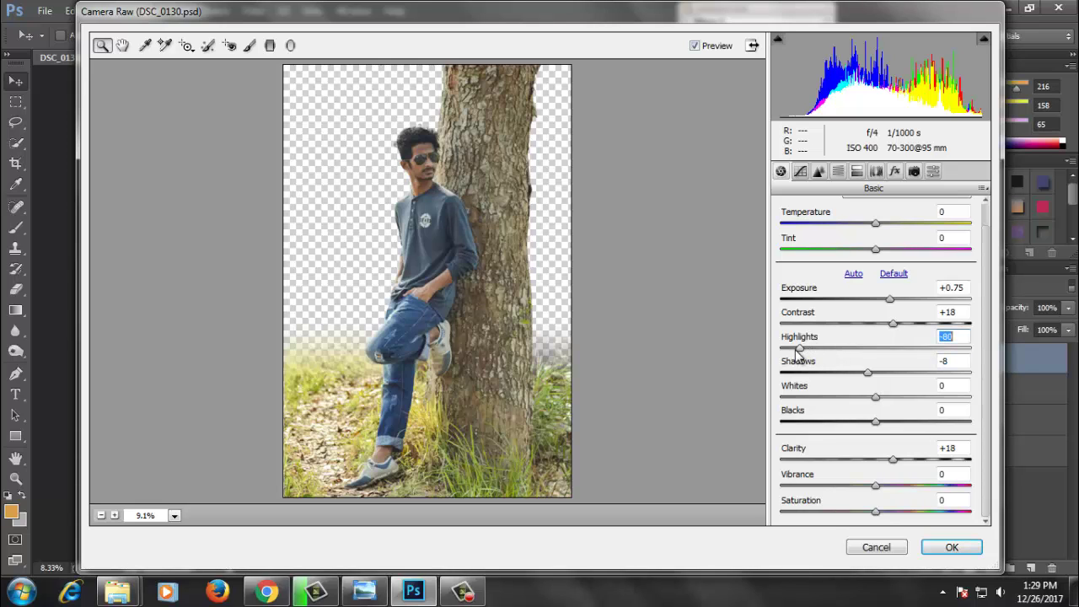
{"action": "left_click", "coordinate": [822, 175]}
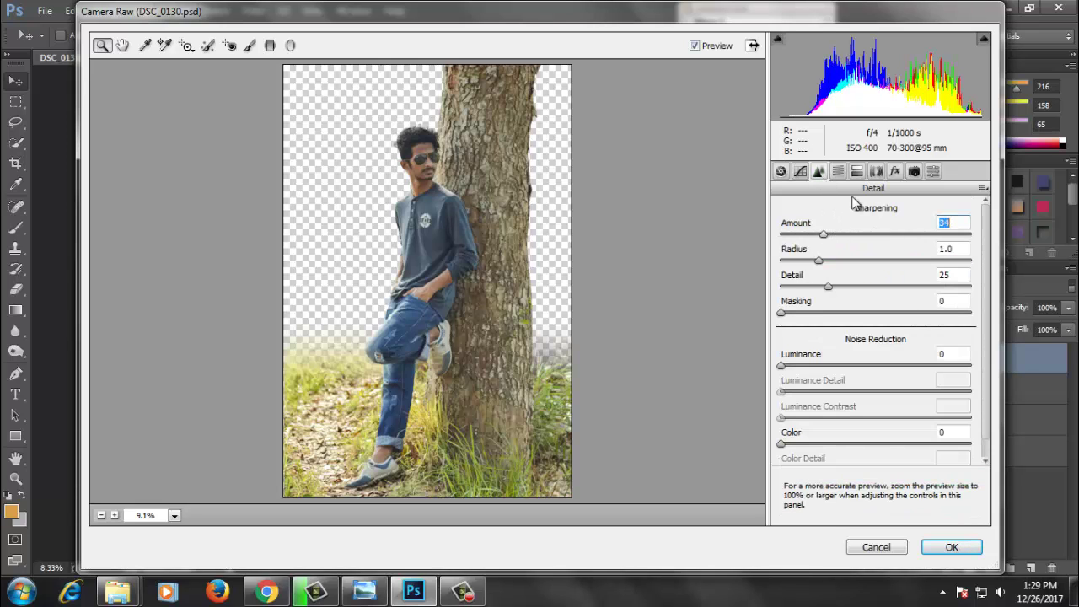
Step: Shift the Greens hue to -100 in HSL so the greens turn yellow
{"action": "left_click", "coordinate": [840, 173]}
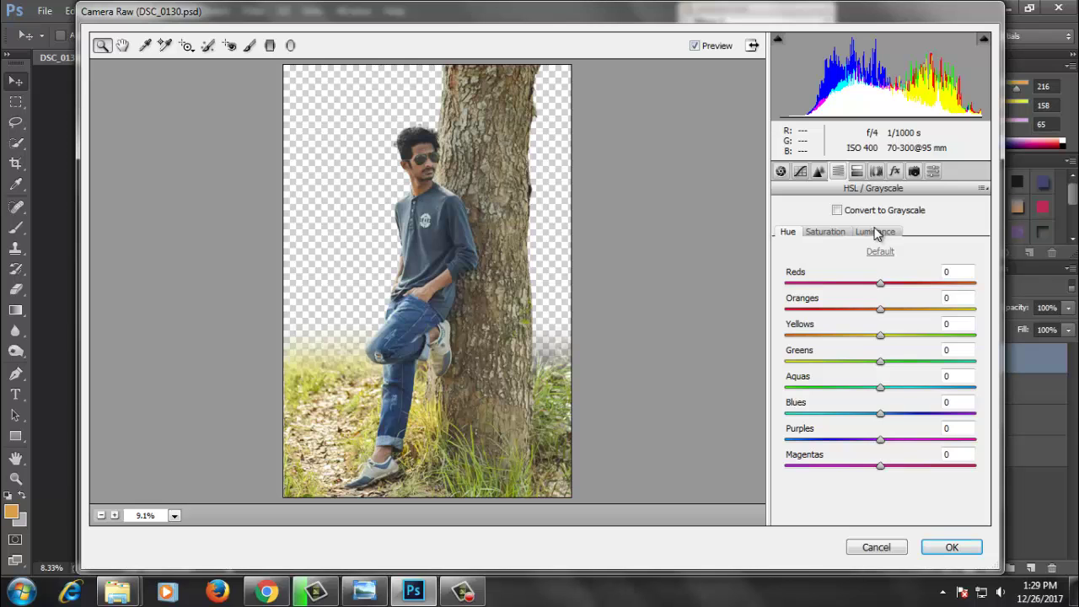
{"action": "left_click_drag", "start_coordinate": [881, 362], "coordinate": [719, 380]}
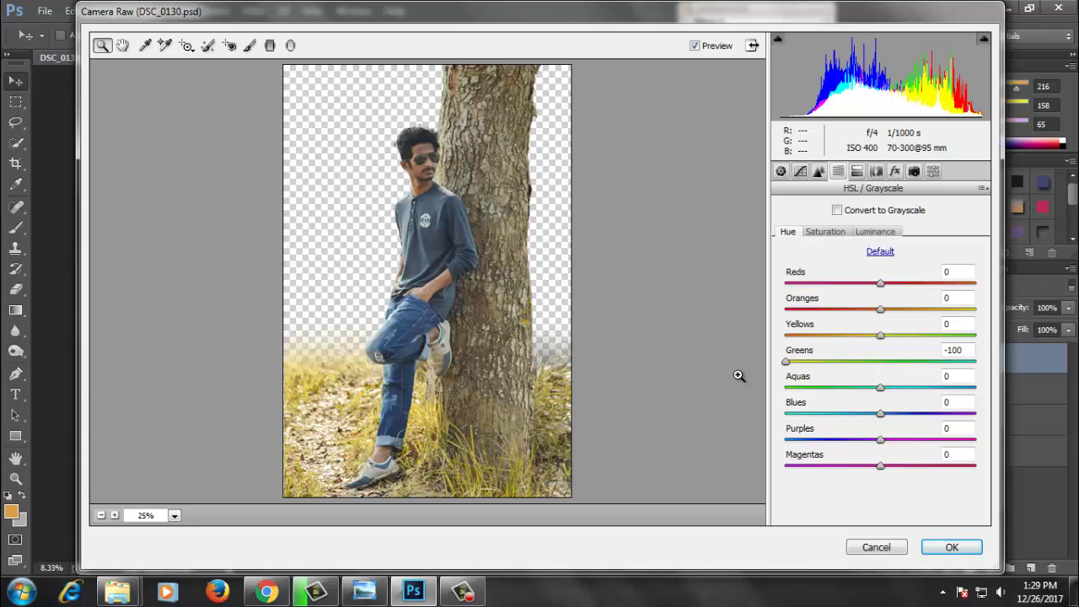
{"action": "key", "text": "ctrl+alt+0"}
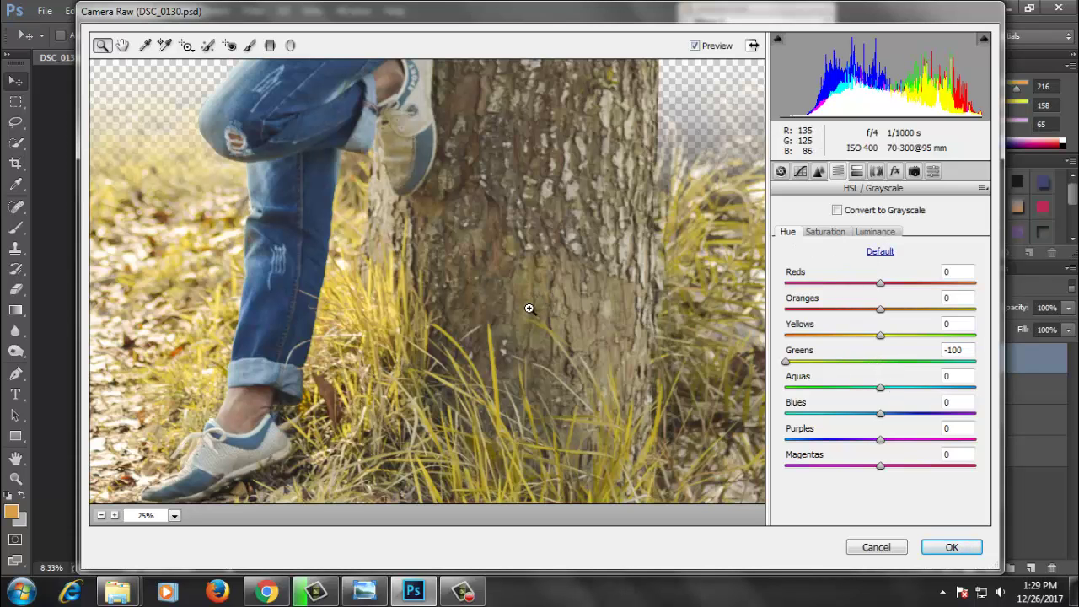
{"action": "left_click", "coordinate": [518, 289], "text": "alt"}
Step: Raise Yellows saturation to +44
{"action": "left_click", "coordinate": [820, 234]}
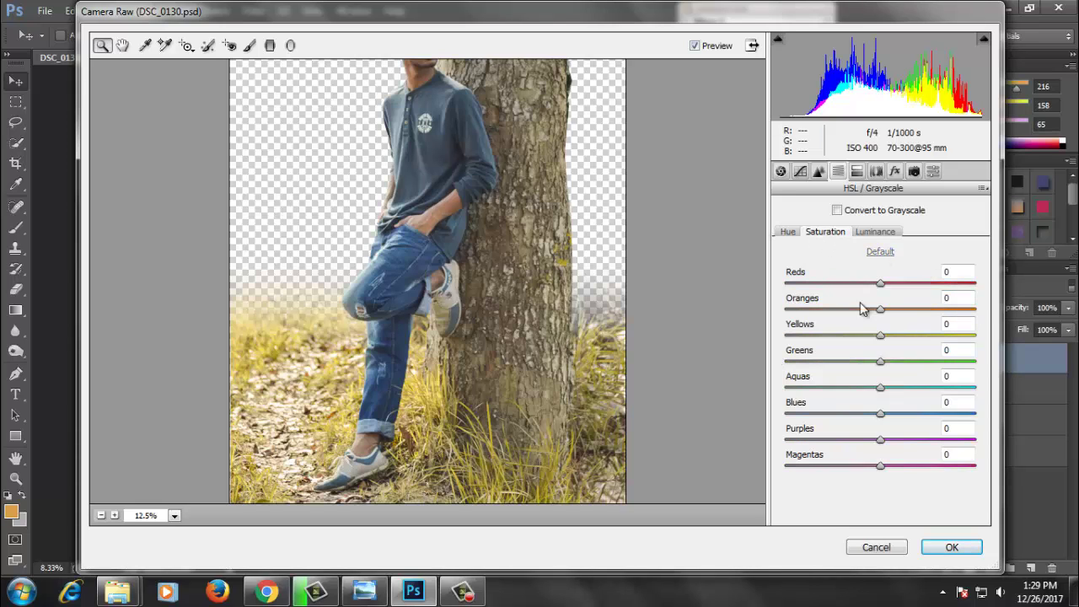
{"action": "mouse_move", "coordinate": [888, 338]}
{"action": "left_mouse_down"}
{"action": "mouse_move", "coordinate": [988, 345]}
{"action": "mouse_move", "coordinate": [912, 345]}
{"action": "left_mouse_up"}
{"action": "mouse_move", "coordinate": [549, 301]}
{"action": "left_mouse_down"}
{"action": "mouse_move", "coordinate": [494, 281]}
{"action": "mouse_move", "coordinate": [509, 323]}
{"action": "mouse_move", "coordinate": [521, 253]}
{"action": "left_mouse_up"}
{"action": "left_click_drag", "start_coordinate": [929, 345], "coordinate": [923, 337]}
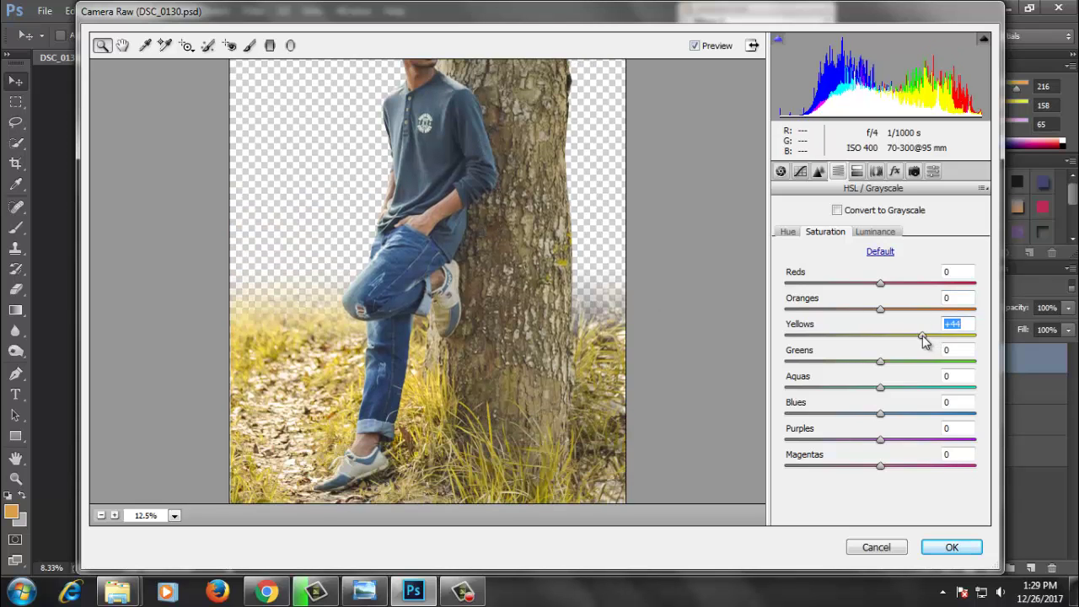
{"action": "left_click", "coordinate": [494, 313], "text": "alt"}
{"action": "left_click", "coordinate": [453, 207]}
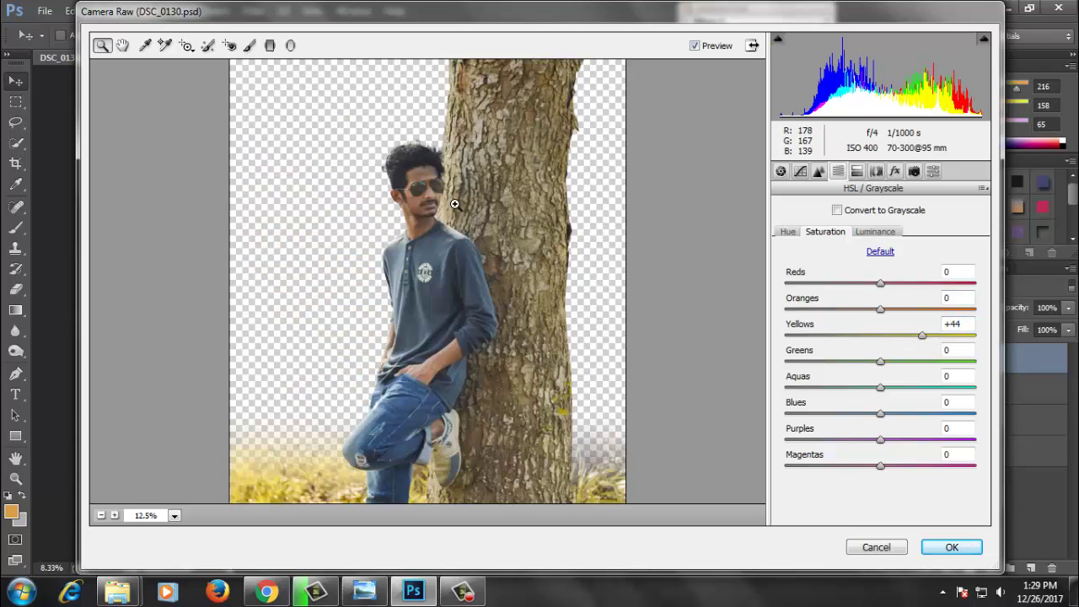
Step: Brighten Oranges luminance to +41 and apply the Camera Raw filter
{"action": "left_click", "coordinate": [870, 231]}
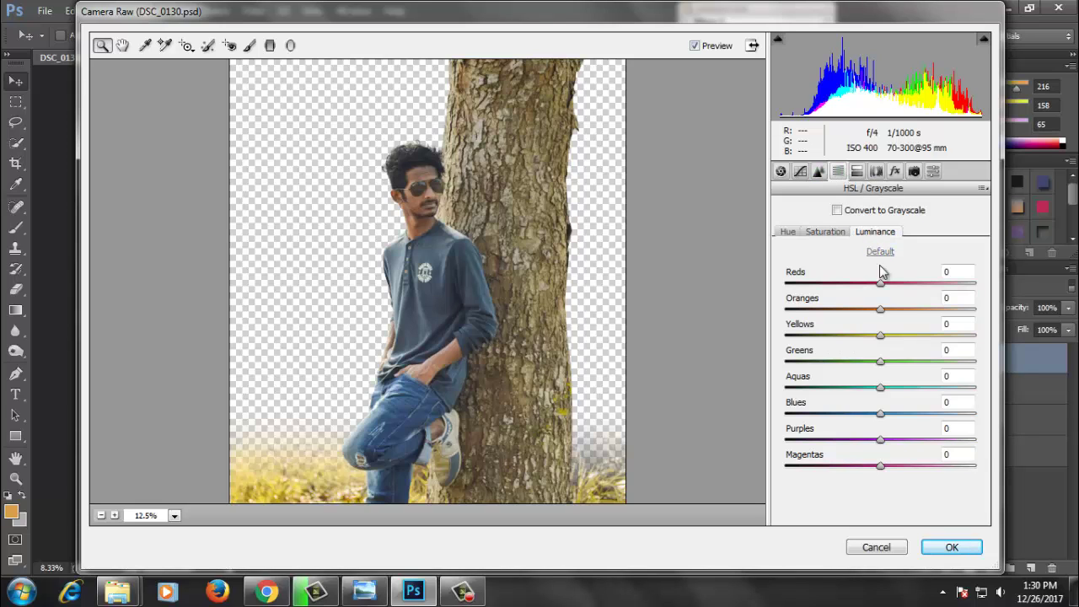
{"action": "left_click_drag", "start_coordinate": [880, 309], "coordinate": [923, 308]}
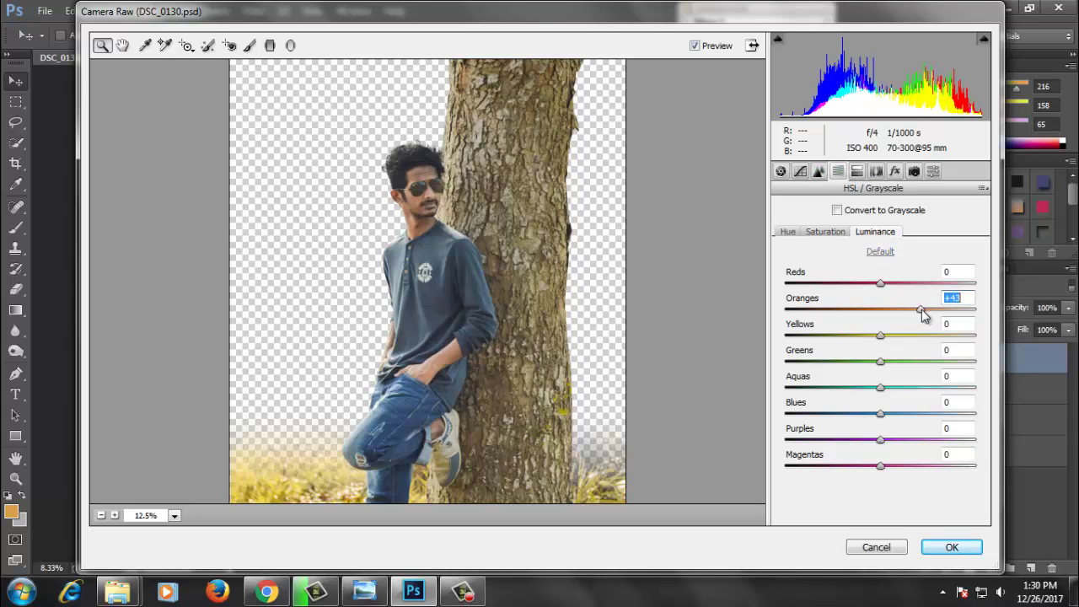
{"action": "left_click", "coordinate": [414, 195], "text": "alt"}
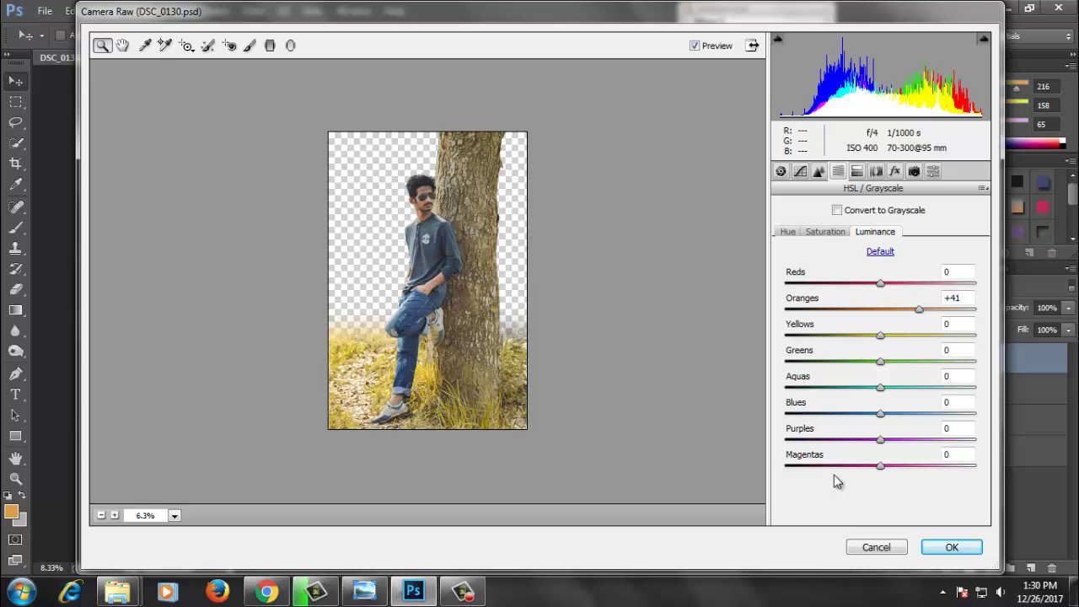
{"action": "left_click", "coordinate": [952, 548]}
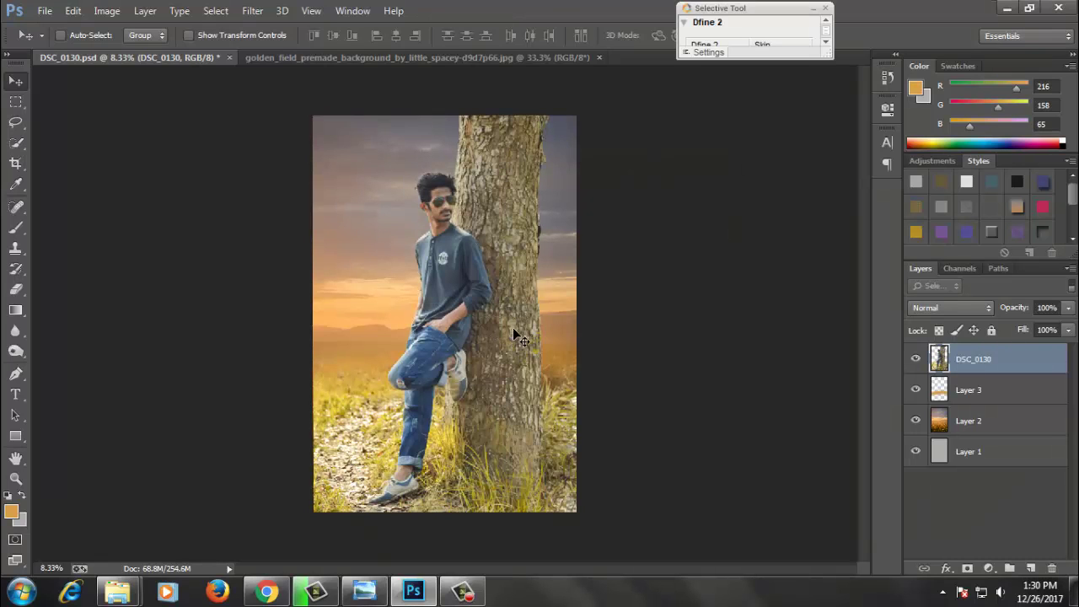
{"action": "left_click", "coordinate": [494, 284], "text": "ctrl+alt"}
{"action": "key", "text": "ctrl+s"}
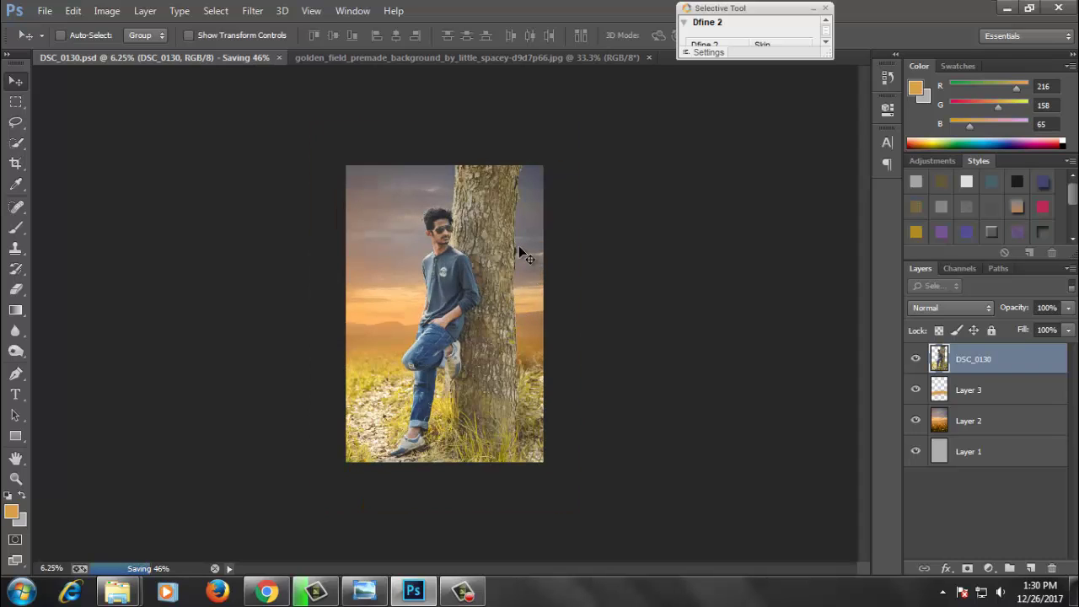
{"action": "left_click", "coordinate": [887, 77]}
{"action": "left_click", "coordinate": [784, 120]}
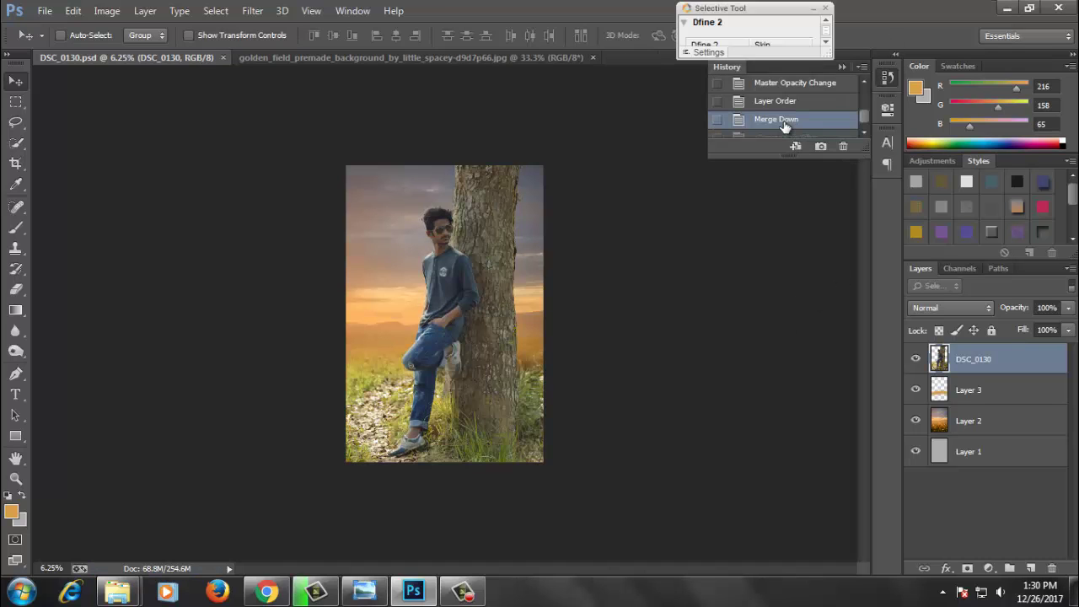
{"action": "left_click", "coordinate": [786, 136]}
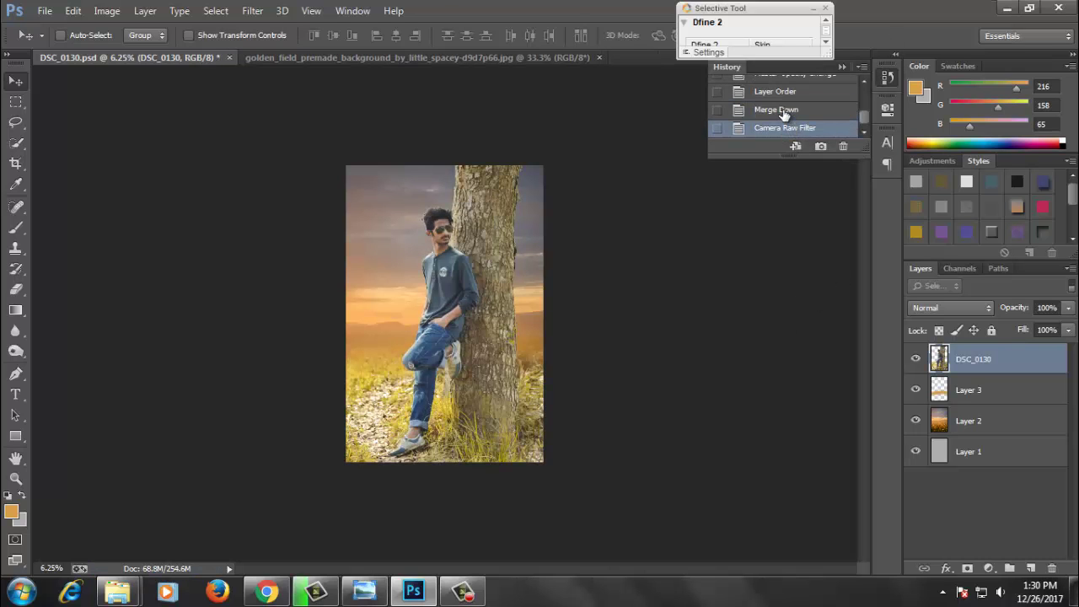
{"action": "left_click", "coordinate": [783, 111]}
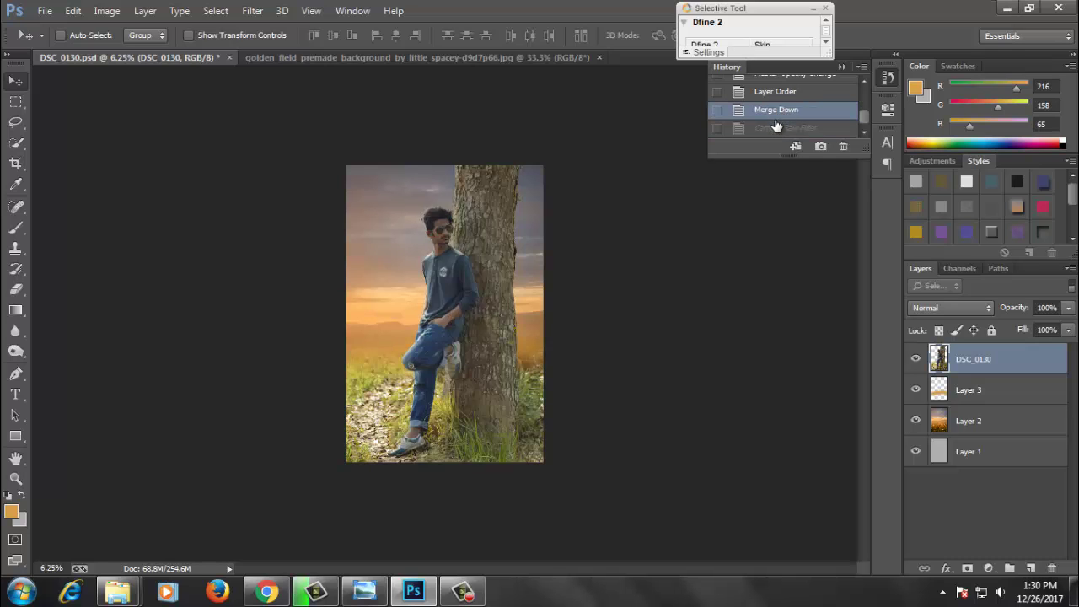
{"action": "left_click", "coordinate": [777, 126]}
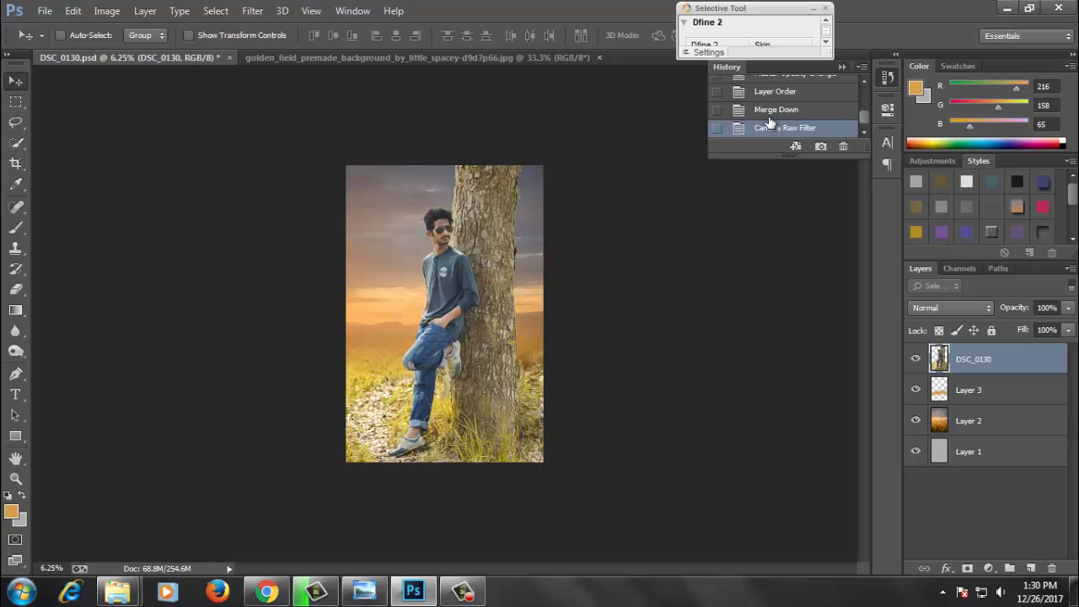
{"action": "left_click", "coordinate": [770, 111]}
{"action": "left_click", "coordinate": [771, 129]}
{"action": "left_click", "coordinate": [844, 66]}
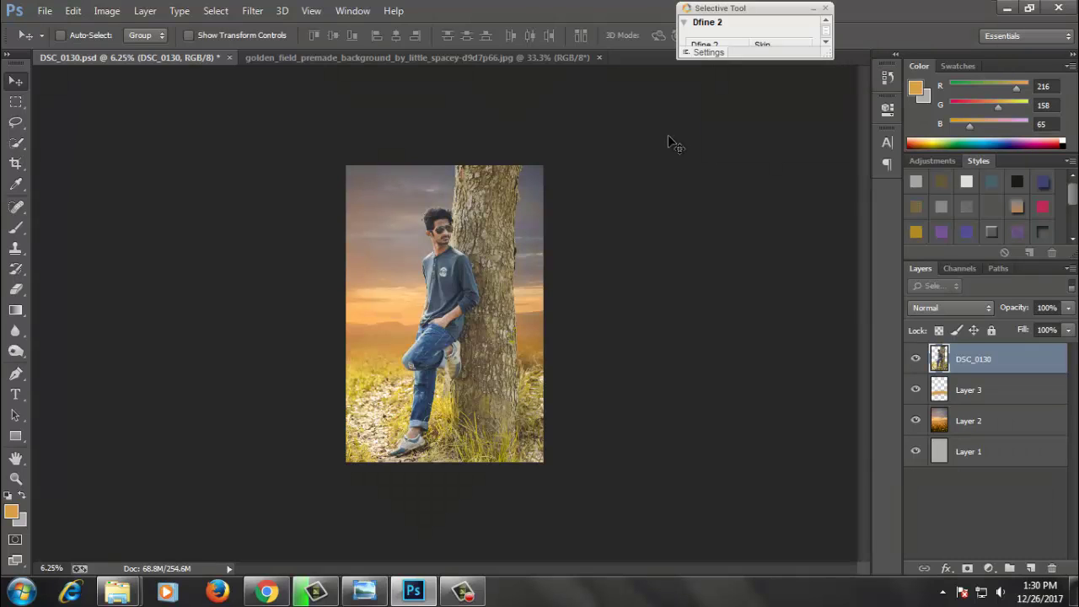
{"action": "left_click", "coordinate": [426, 212], "text": "ctrl"}
Step: Save, then add a Brightness/Contrast adjustment layer set to Brightness -29
{"action": "key", "text": "ctrl+s"}
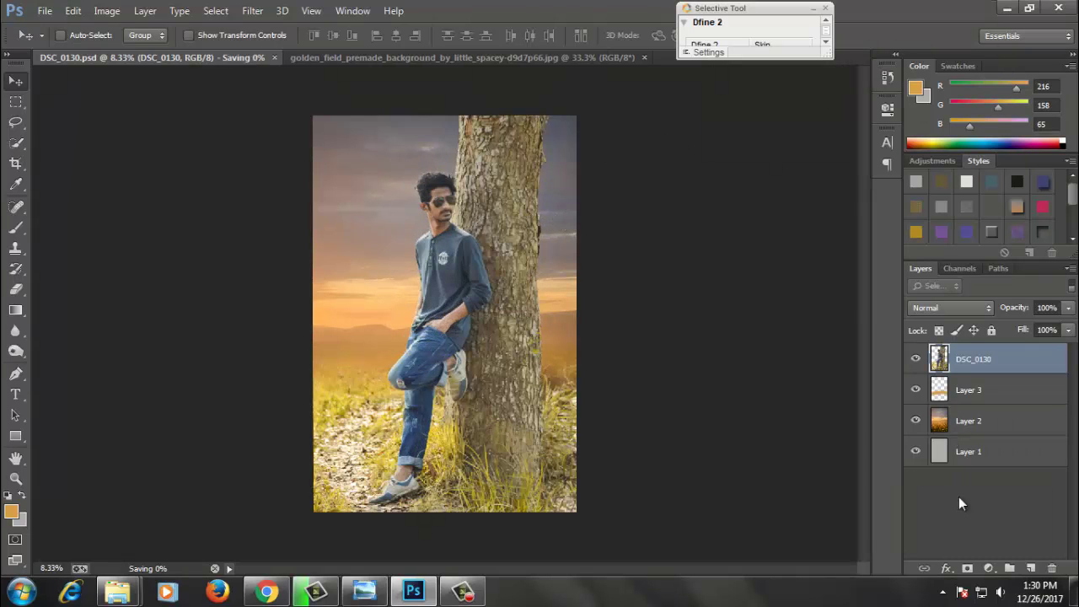
{"action": "left_click", "coordinate": [988, 568]}
{"action": "left_click", "coordinate": [988, 279]}
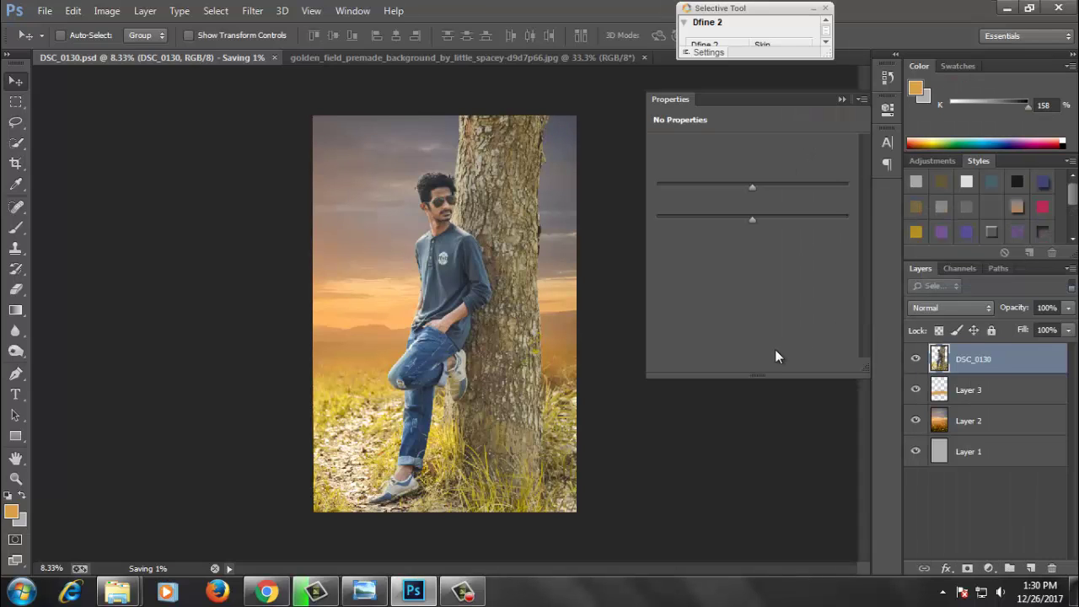
{"action": "left_click", "coordinate": [735, 186]}
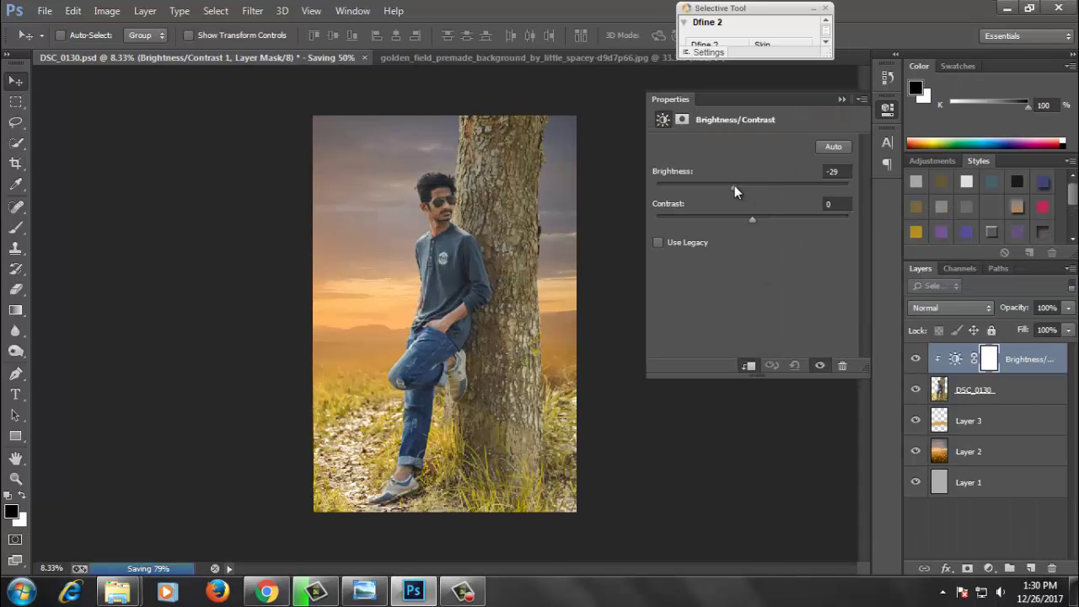
{"action": "left_click", "coordinate": [841, 99]}
Step: Paint black on the Brightness/Contrast mask over the man to remove the darkening there
{"action": "left_click", "coordinate": [916, 359]}
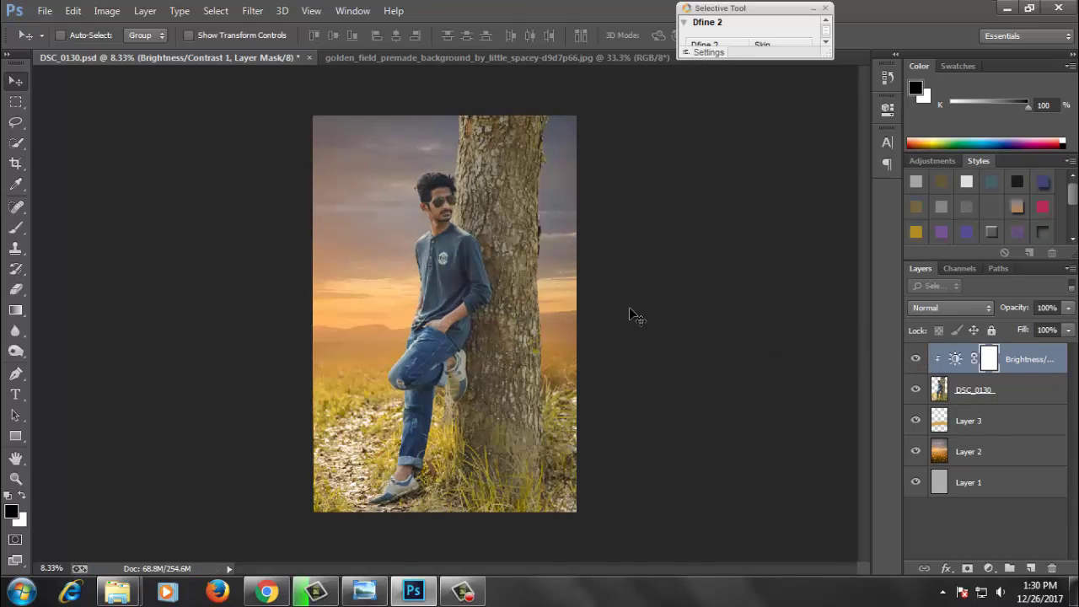
{"action": "key", "text": "b"}
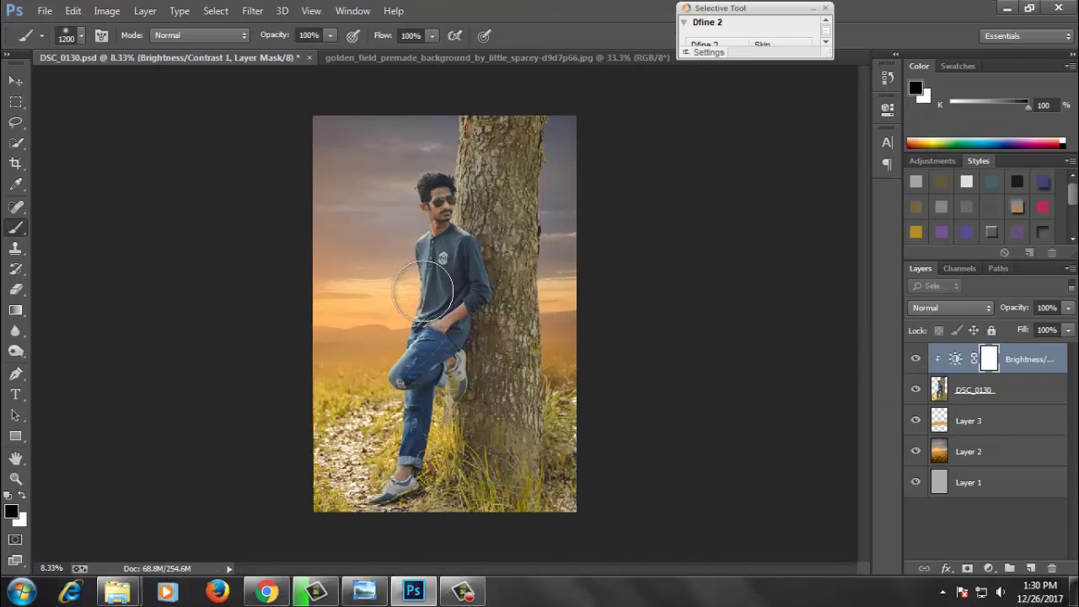
{"action": "left_click_drag", "start_coordinate": [424, 290], "coordinate": [432, 177]}
Step: Add a new layer above Layer 3 with a soft orange glow beside the man, blended in Screen mode
{"action": "left_click", "coordinate": [986, 390]}
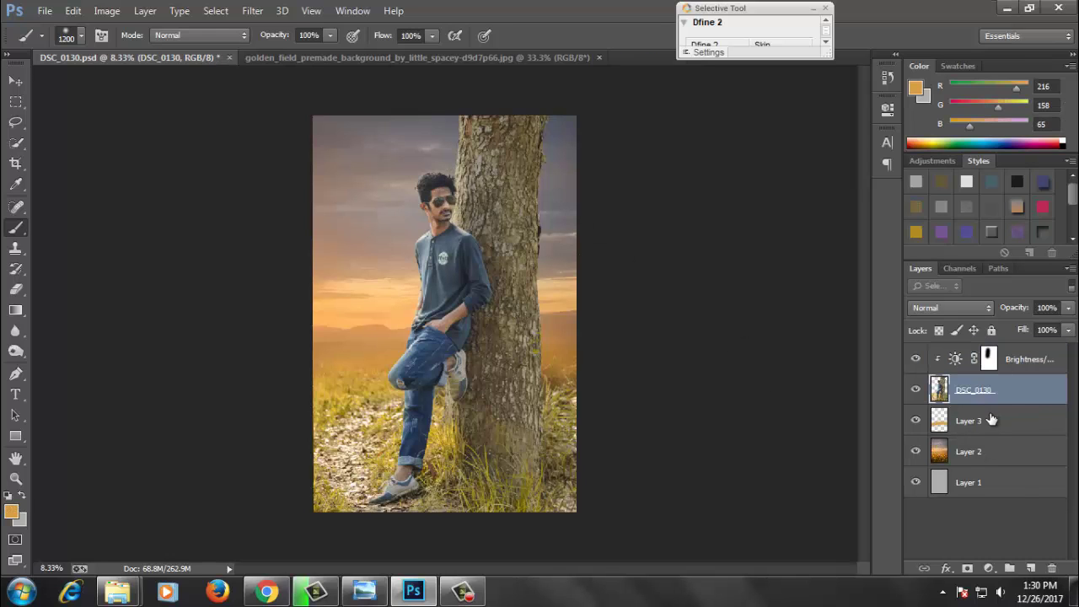
{"action": "left_click", "coordinate": [992, 419]}
{"action": "left_click", "coordinate": [1031, 569]}
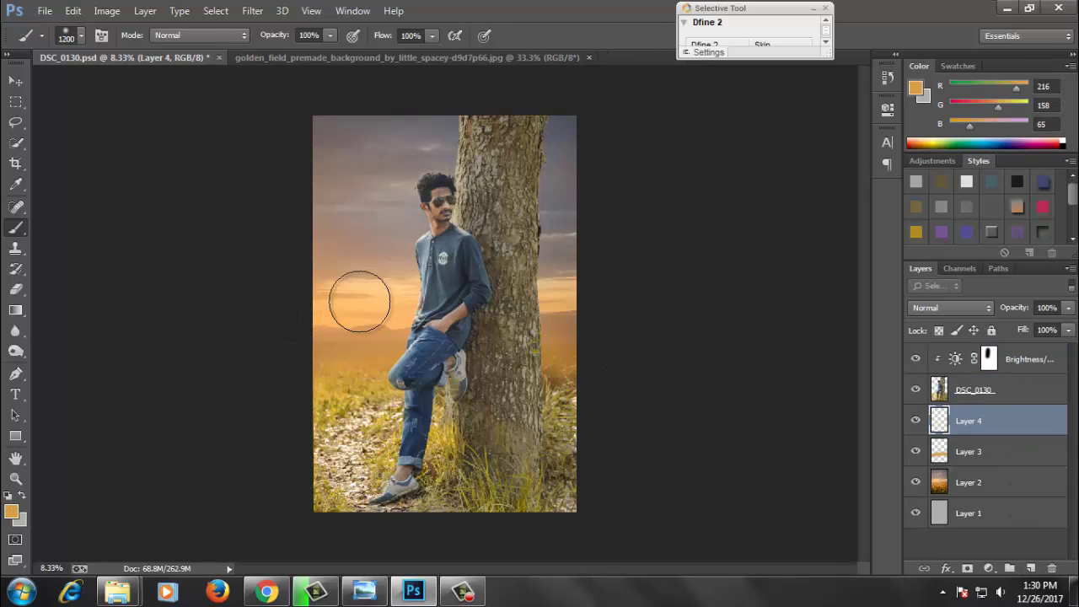
{"action": "left_click", "coordinate": [413, 297]}
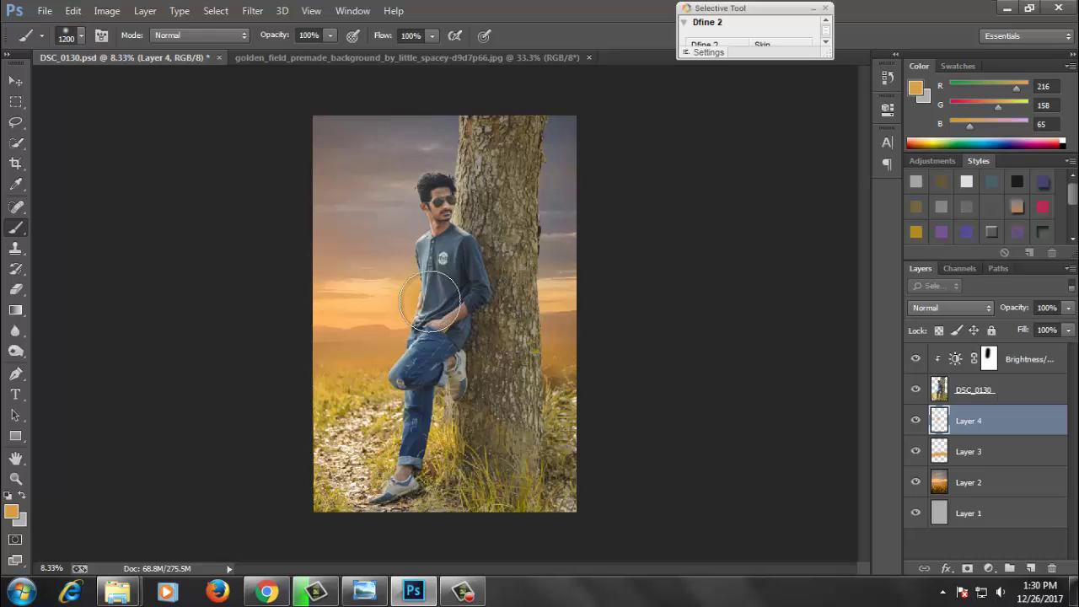
{"action": "left_click", "coordinate": [922, 309]}
{"action": "left_click", "coordinate": [953, 136]}
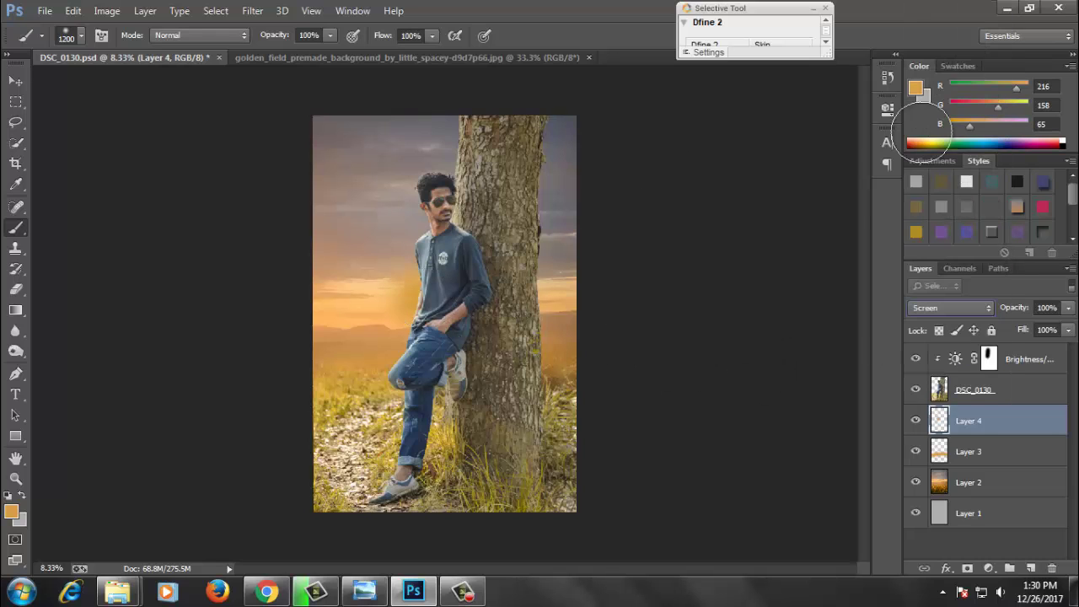
Step: Scale the orange glow to about 269% and position it up over the horizon
{"action": "key", "text": "ctrl+t"}
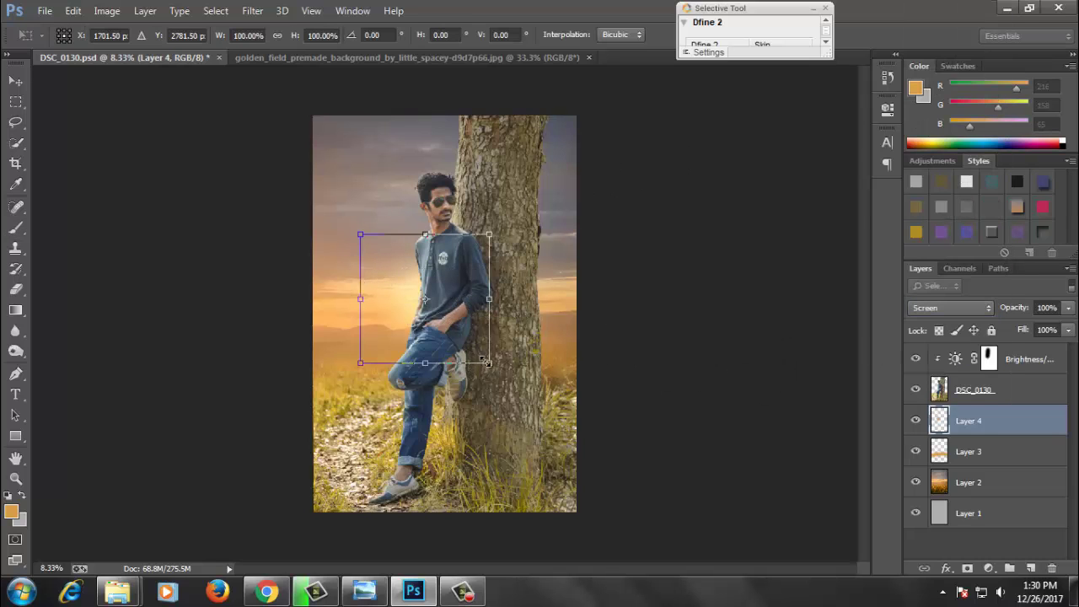
{"action": "left_click_drag", "start_coordinate": [485, 360], "coordinate": [656, 532]}
{"action": "mouse_move", "coordinate": [544, 371]}
{"action": "left_mouse_down"}
{"action": "mouse_move", "coordinate": [544, 331]}
{"action": "mouse_move", "coordinate": [554, 331]}
{"action": "left_mouse_up"}
{"action": "left_click_drag", "start_coordinate": [665, 493], "coordinate": [597, 441]}
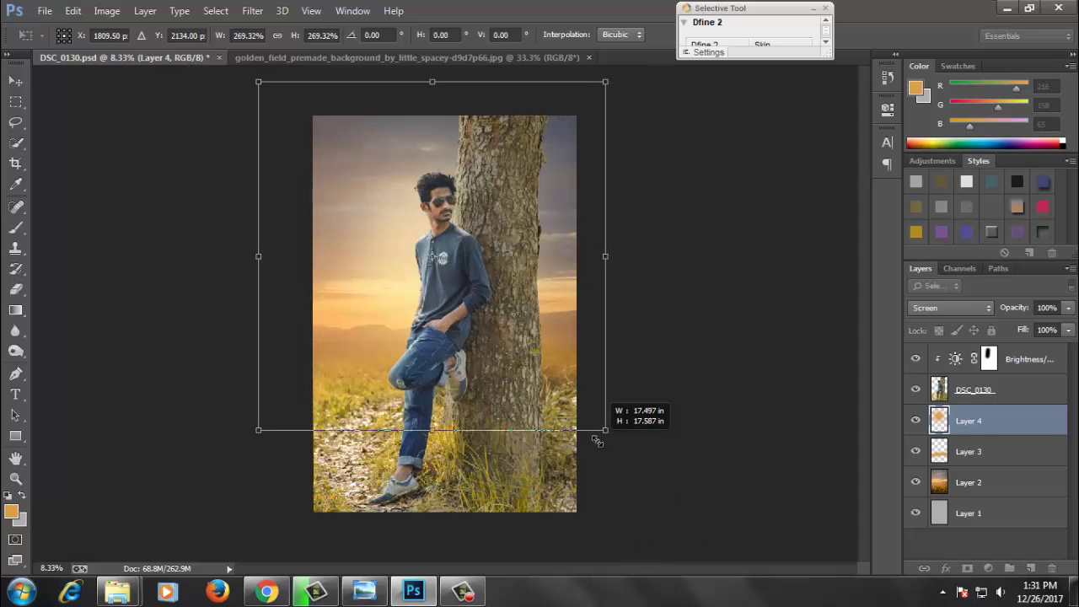
{"action": "left_click_drag", "start_coordinate": [570, 353], "coordinate": [560, 344]}
{"action": "key", "text": "b"}
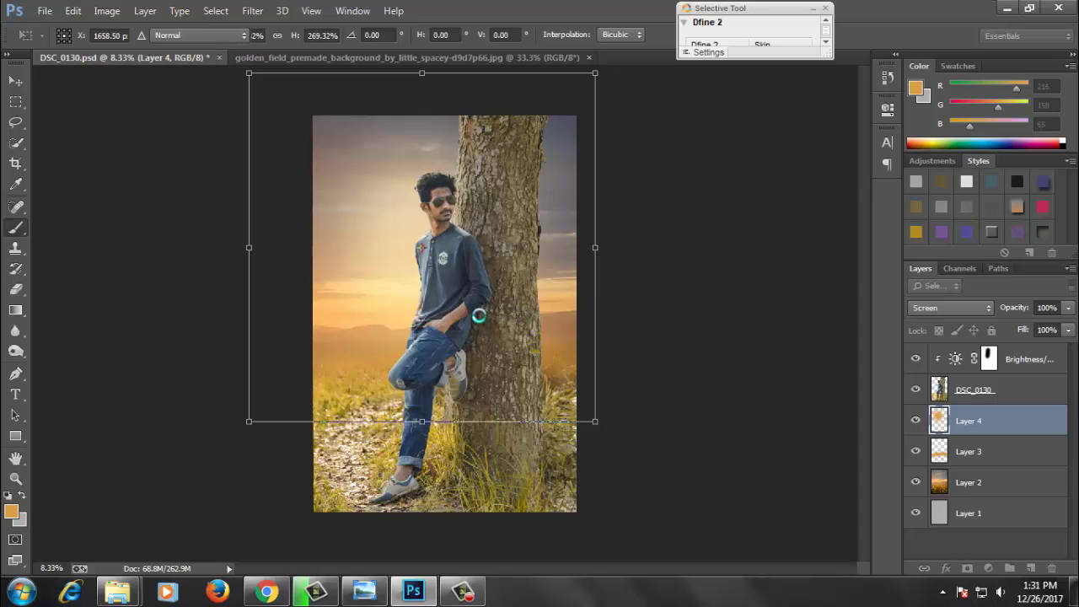
{"action": "key", "text": "Return"}
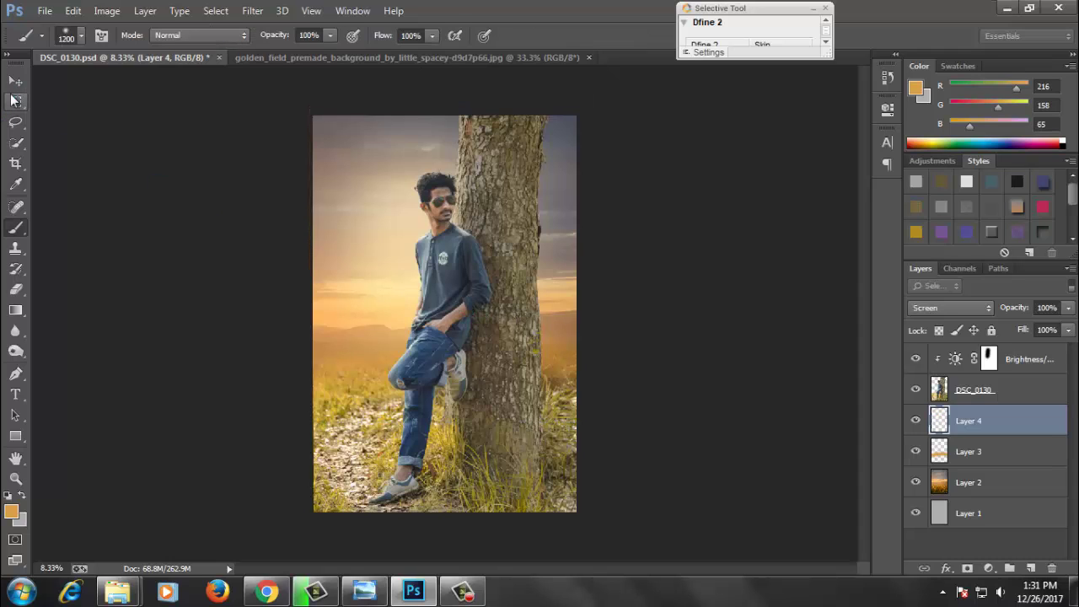
Step: Zoom in to compare the image with and without the glow, then save
{"action": "left_click", "coordinate": [16, 81]}
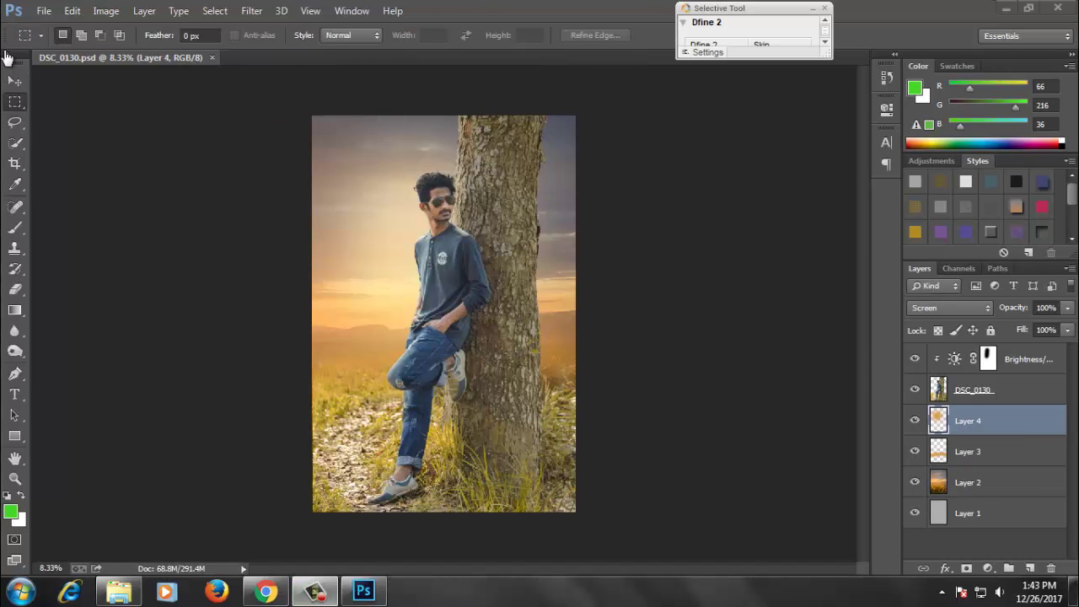
{"action": "left_click", "coordinate": [15, 81]}
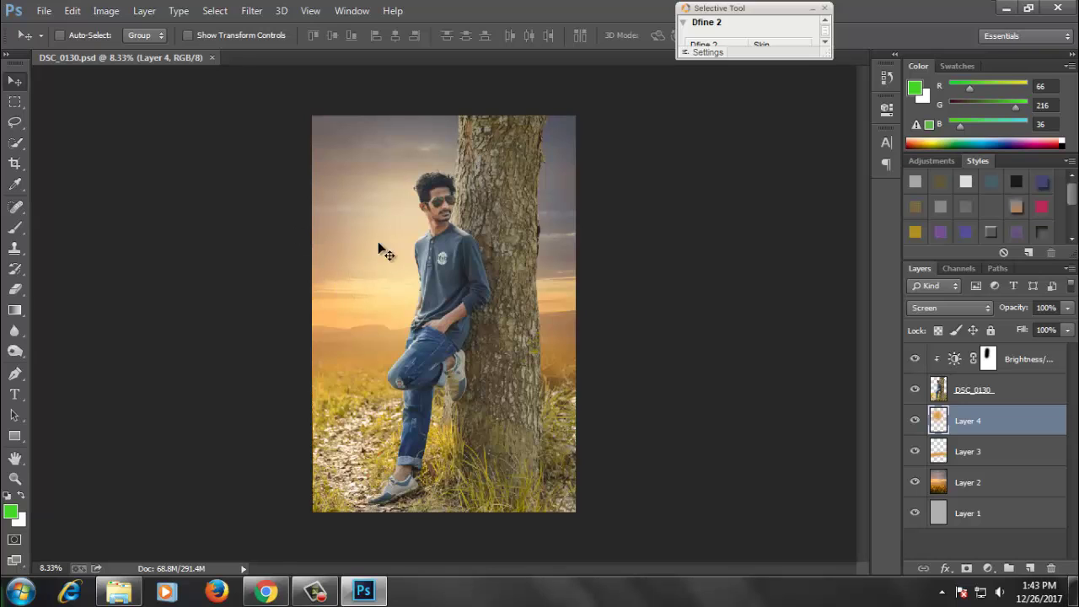
{"action": "left_click", "coordinate": [413, 155]}
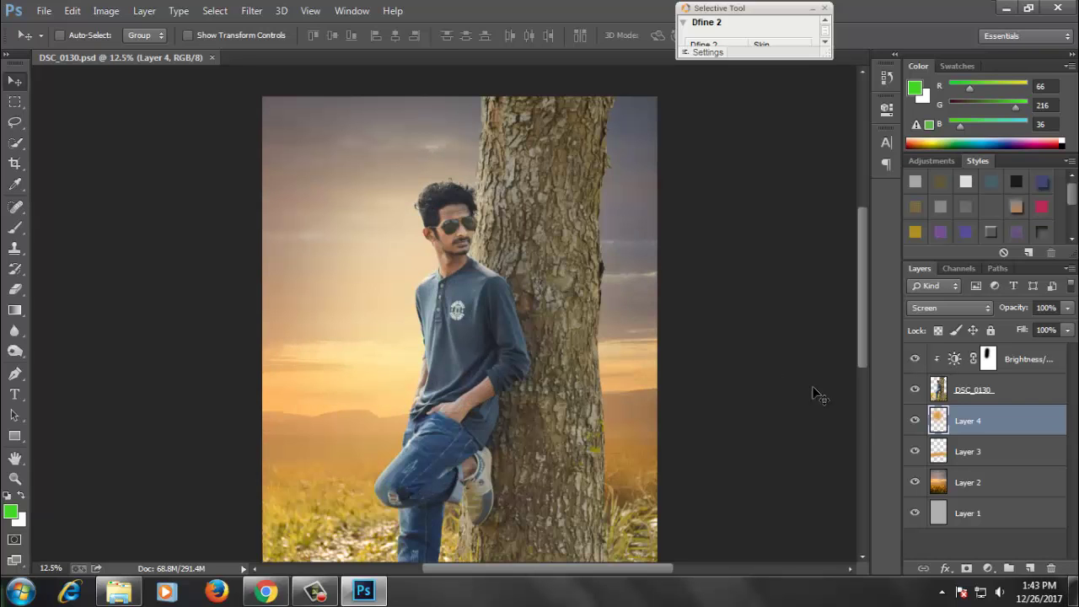
{"action": "left_click", "coordinate": [914, 420]}
{"action": "key", "text": "ctrl+minus"}
{"action": "key", "text": "ctrl+s"}
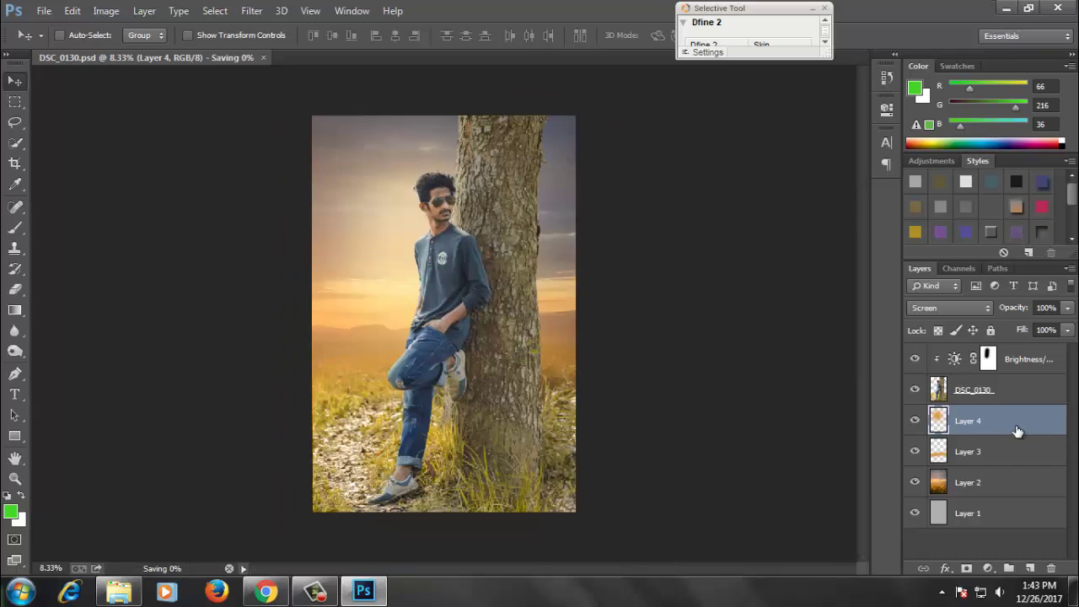
Step: Add a Gradient Fill layer above Brightness/Contrast and set its left colour stop to black
{"action": "left_click", "coordinate": [1024, 371]}
{"action": "left_click", "coordinate": [988, 567]}
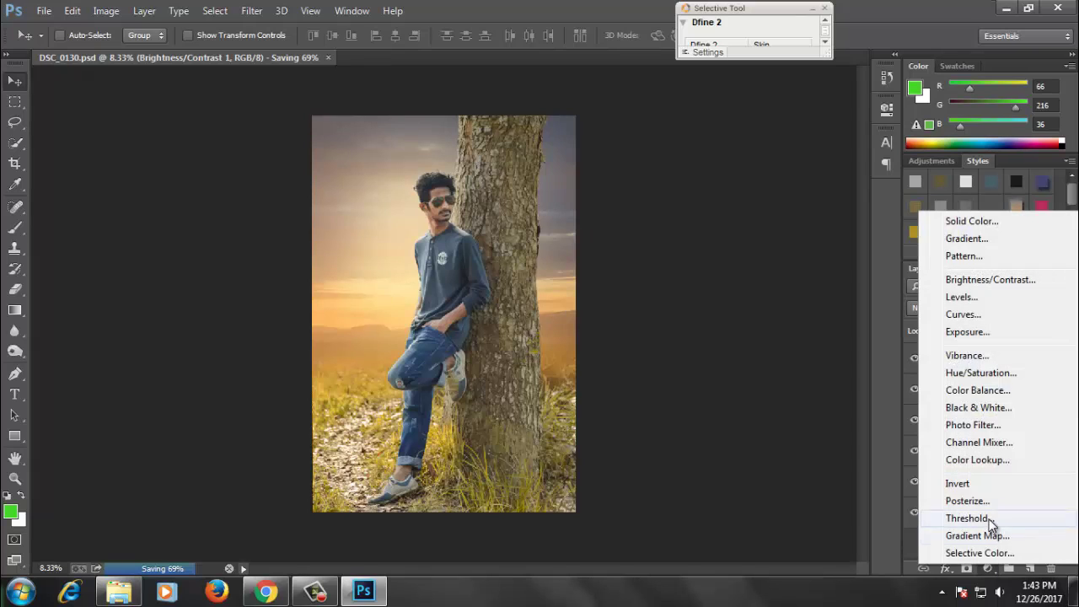
{"action": "left_click", "coordinate": [966, 239]}
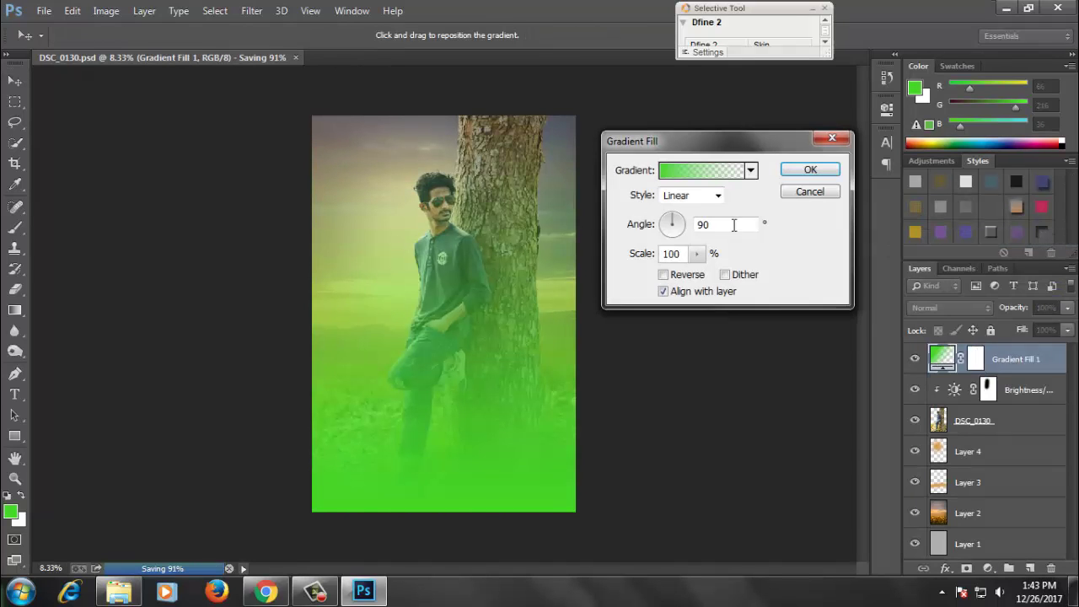
{"action": "left_click", "coordinate": [687, 173]}
{"action": "left_click", "coordinate": [612, 338]}
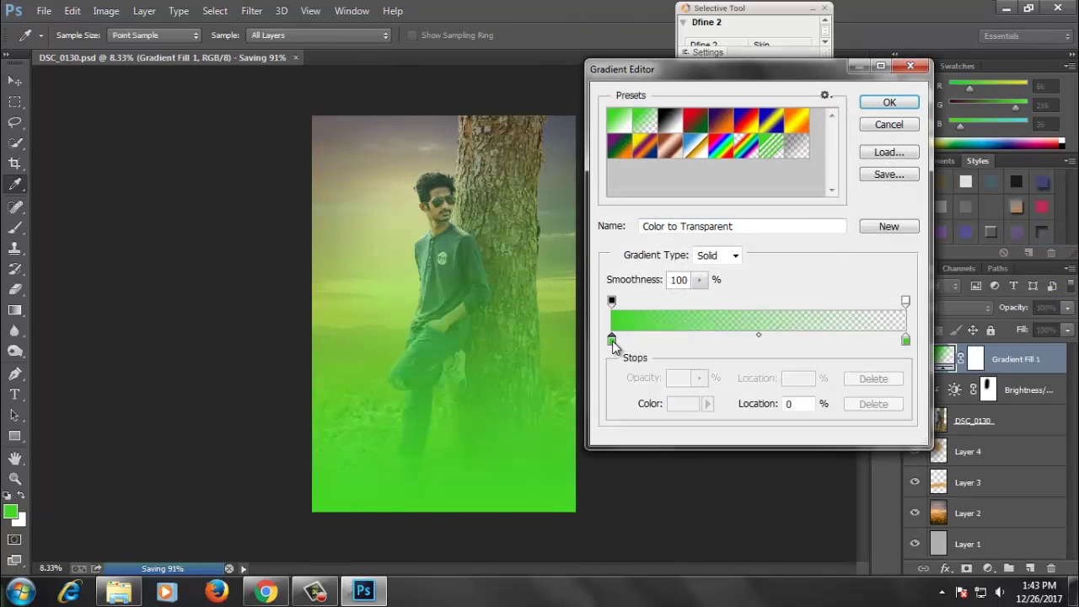
{"action": "left_click", "coordinate": [671, 407]}
{"action": "left_click", "coordinate": [663, 352]}
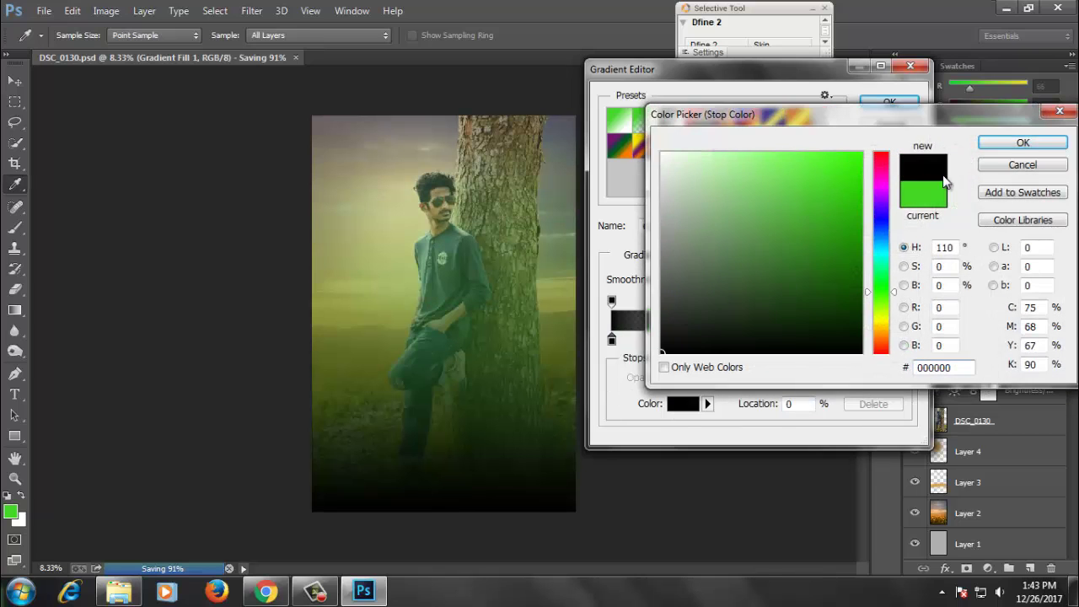
{"action": "left_click", "coordinate": [1022, 145]}
Step: Set the gradient's right colour stop to black as well and accept the gradient
{"action": "left_click", "coordinate": [906, 340]}
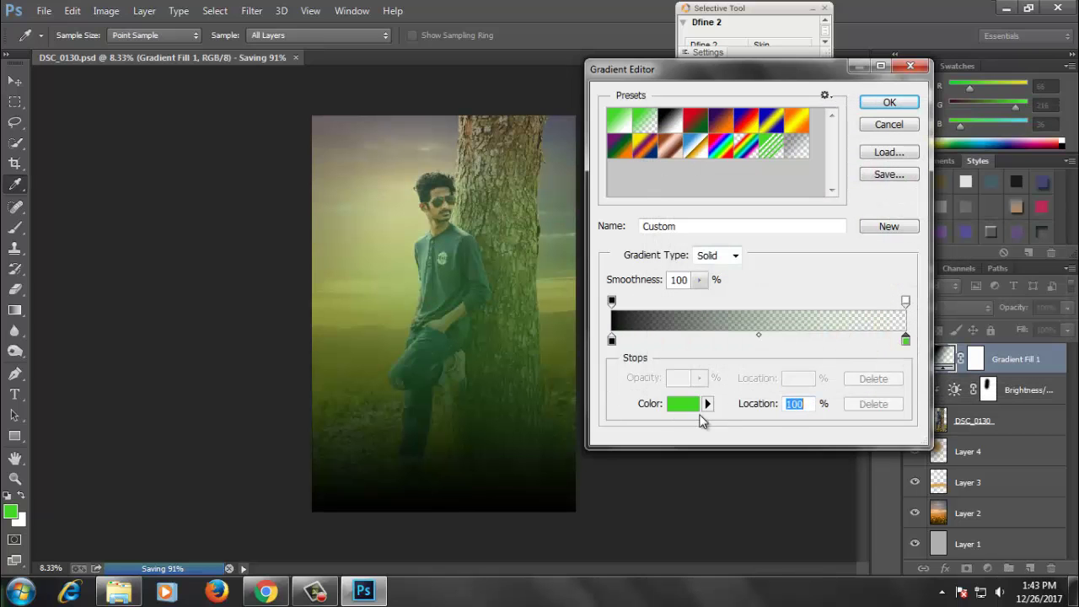
{"action": "left_click", "coordinate": [674, 409]}
{"action": "left_click", "coordinate": [663, 353]}
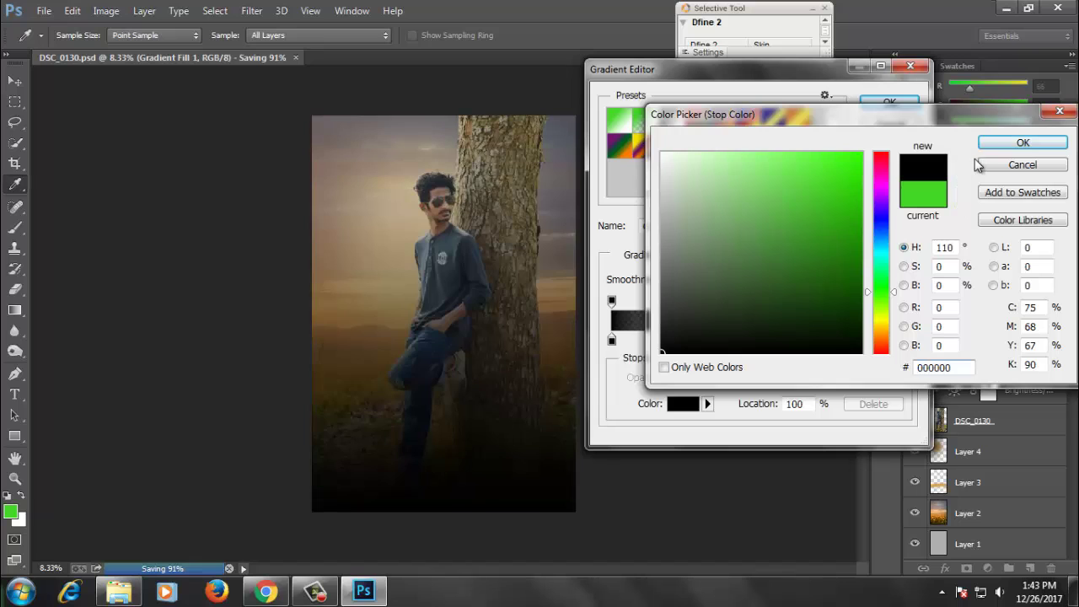
{"action": "left_click", "coordinate": [1021, 144]}
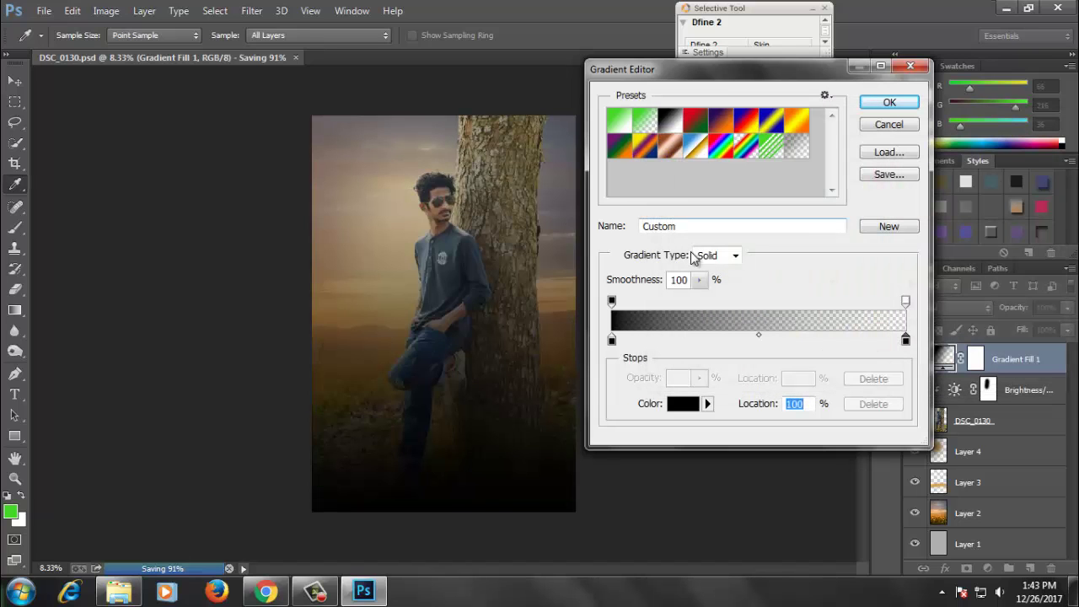
{"action": "left_click", "coordinate": [890, 102]}
Step: Make the gradient Radial, Reversed, 219% scale, shifted upward, and apply the vignette
{"action": "left_click", "coordinate": [683, 196]}
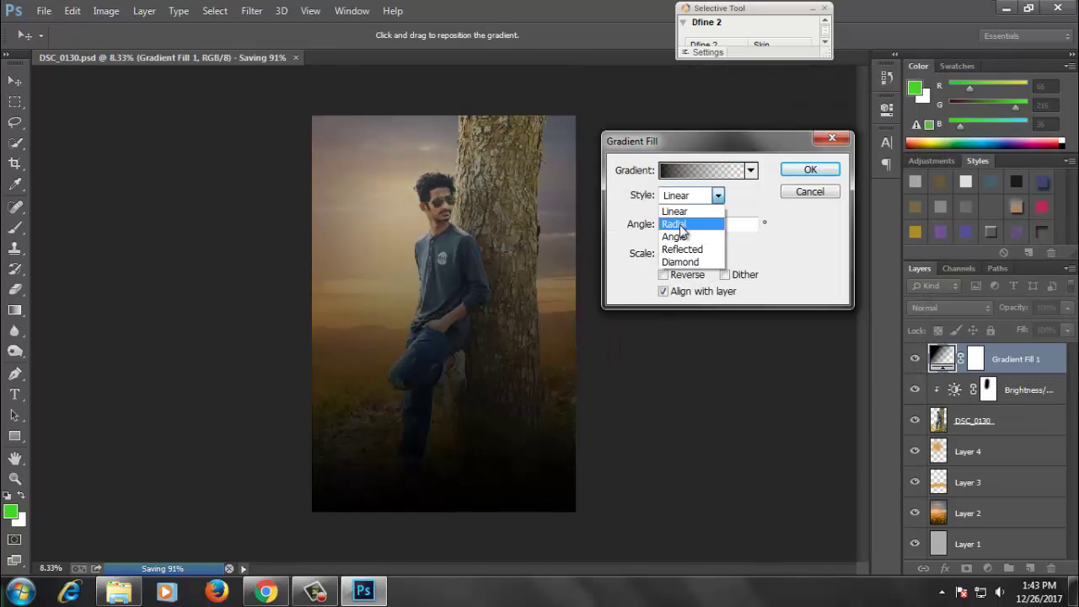
{"action": "left_click", "coordinate": [678, 222]}
{"action": "left_click_drag", "start_coordinate": [485, 290], "coordinate": [474, 227]}
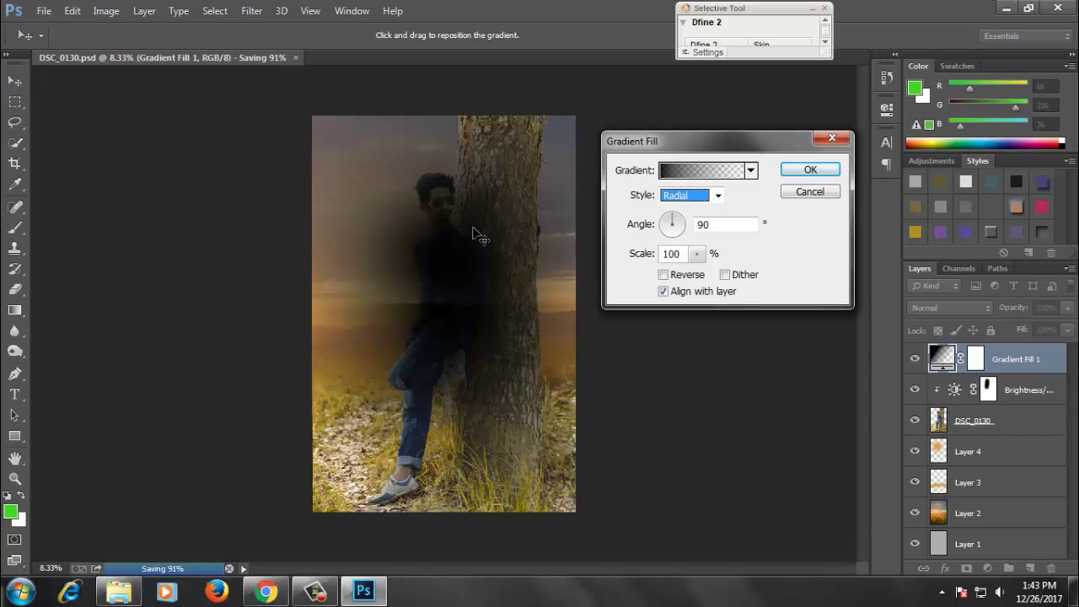
{"action": "left_click", "coordinate": [664, 274]}
{"action": "left_click", "coordinate": [697, 253]}
{"action": "left_click_drag", "start_coordinate": [699, 272], "coordinate": [708, 279]}
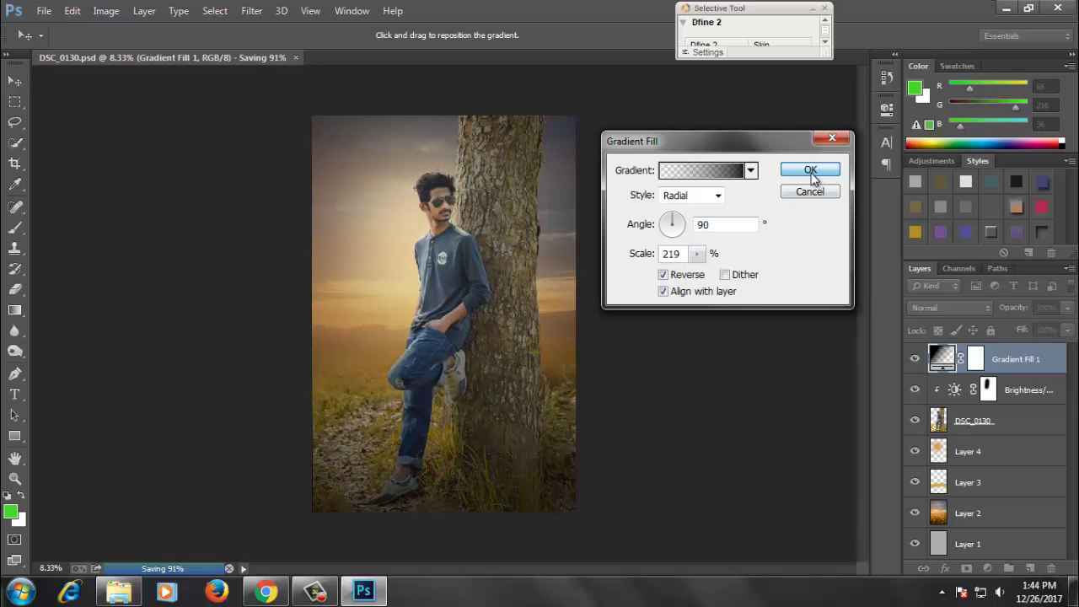
{"action": "left_click", "coordinate": [809, 169]}
{"action": "left_click", "coordinate": [915, 359]}
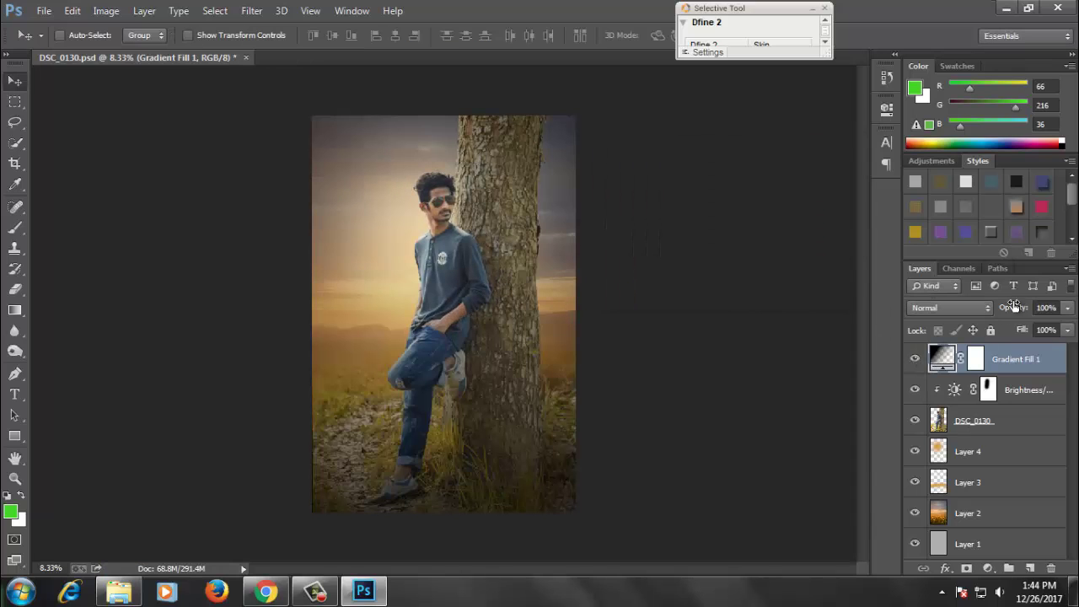
Step: Lower the vignette to 85% opacity and ready a large brush on its layer mask
{"action": "left_click_drag", "start_coordinate": [1011, 308], "coordinate": [1002, 311]}
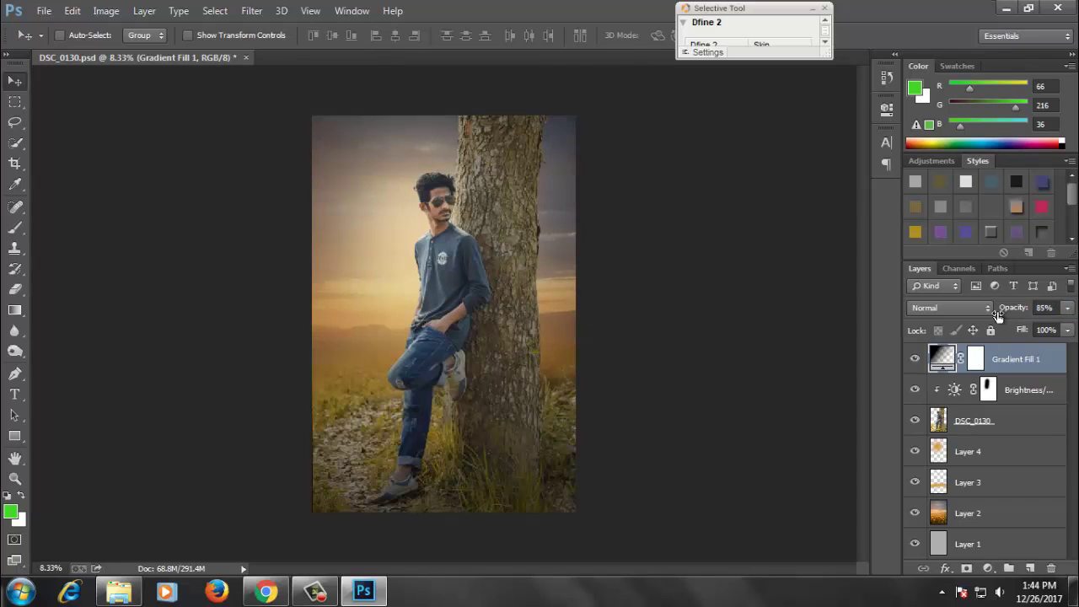
{"action": "left_click", "coordinate": [978, 360]}
{"action": "key", "text": "b"}
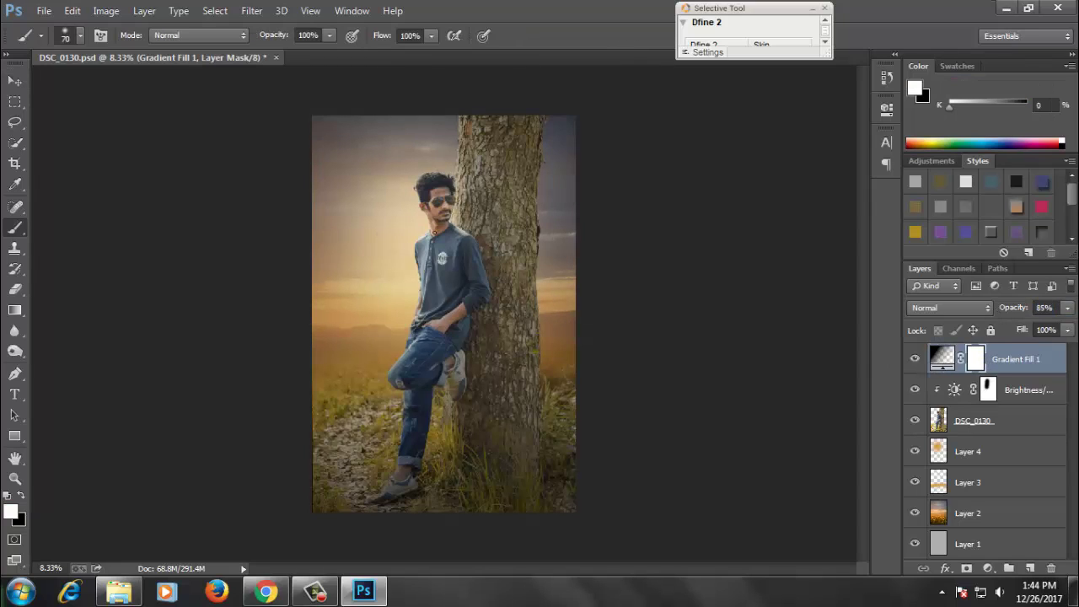
{"action": "key", "text": "bracketright"}
{"action": "key", "text": "bracketright"}
{"action": "key", "text": "bracketright"}
{"action": "key", "text": "bracketright"}
{"action": "key", "text": "bracketright"}
{"action": "key", "text": "bracketright"}
{"action": "key", "text": "bracketright"}
{"action": "key", "text": "bracketright"}
{"action": "key", "text": "bracketright"}
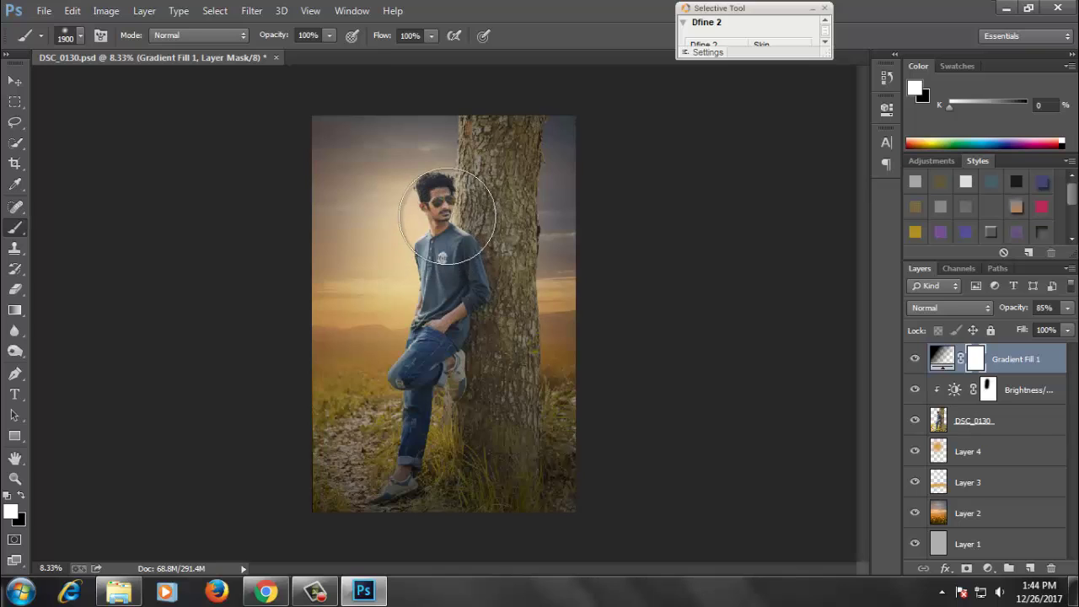
{"action": "key", "text": "bracketright"}
{"action": "key", "text": "bracketright"}
{"action": "key", "text": "bracketright"}
{"action": "key", "text": "bracketright"}
{"action": "key", "text": "bracketright"}
{"action": "key", "text": "bracketright"}
{"action": "key", "text": "bracketright"}
{"action": "key", "text": "bracketright"}
{"action": "key", "text": "bracketright"}
{"action": "key", "text": "bracketright"}
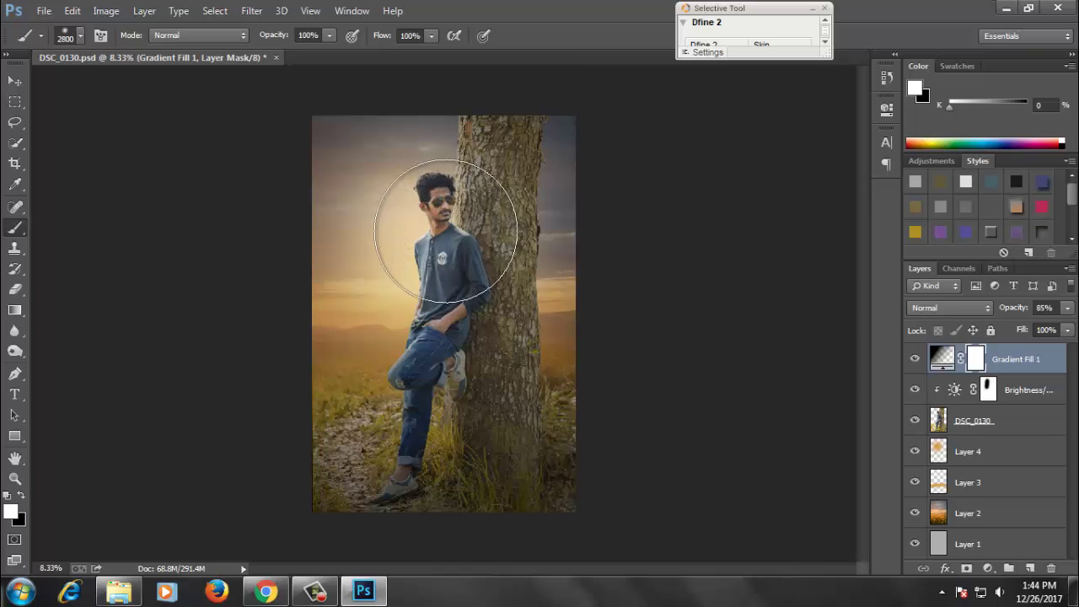
{"action": "key", "text": "bracketright"}
{"action": "key", "text": "bracketright"}
{"action": "key", "text": "bracketright"}
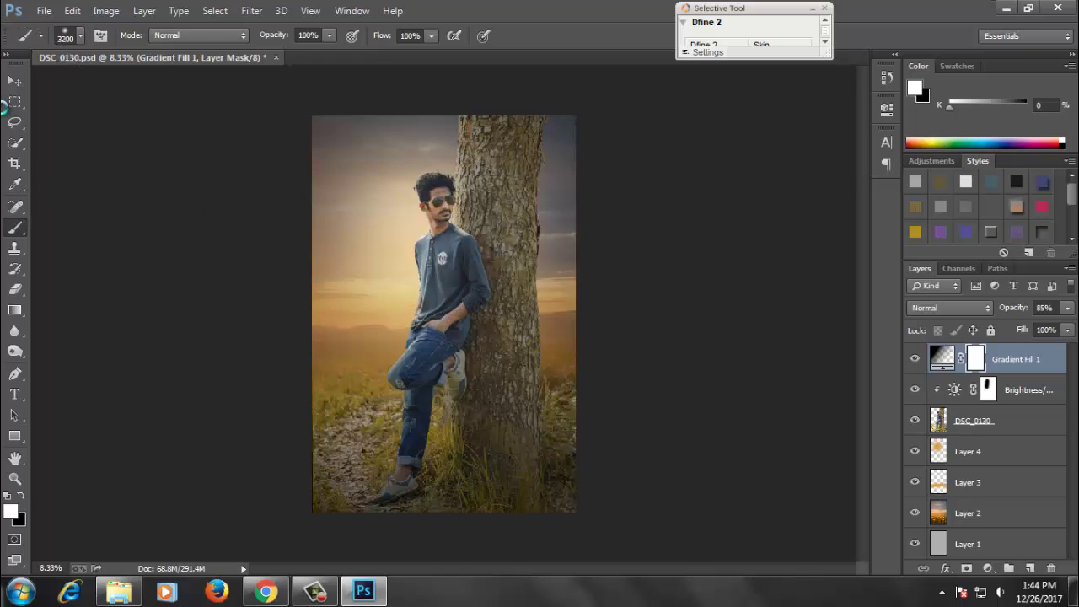
{"action": "key", "text": "m"}
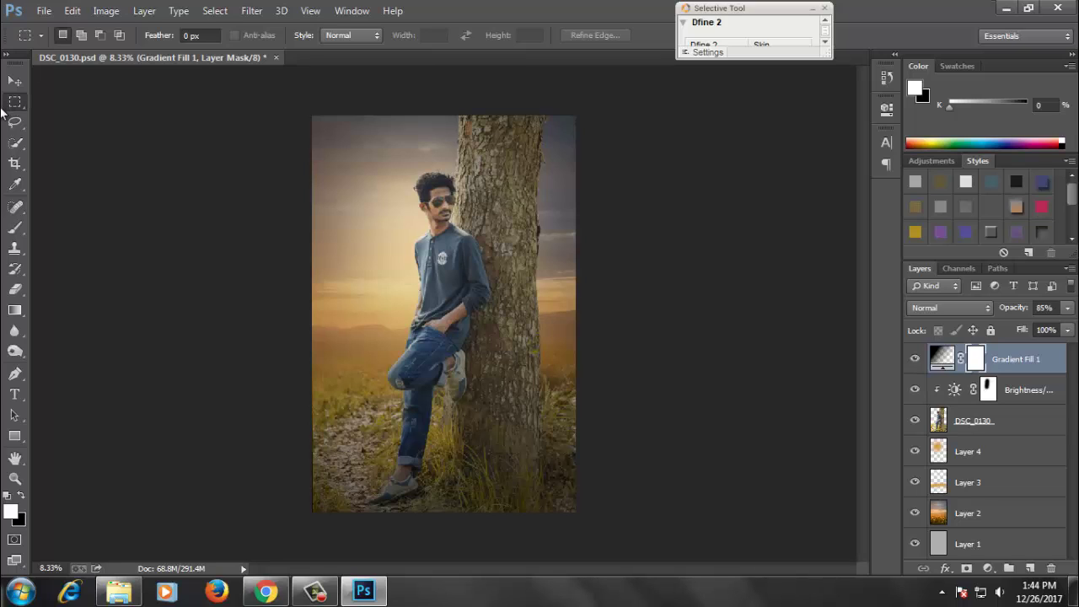
{"action": "left_click", "coordinate": [15, 81]}
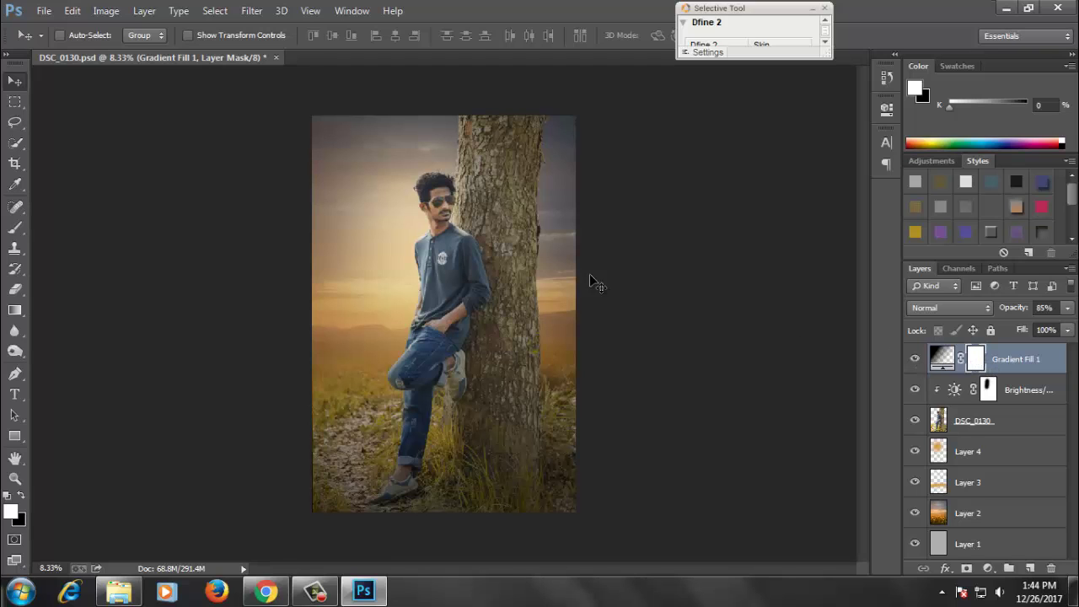
Step: Paint black on the mask around the man's head to keep it bright, then save
{"action": "key", "text": "b"}
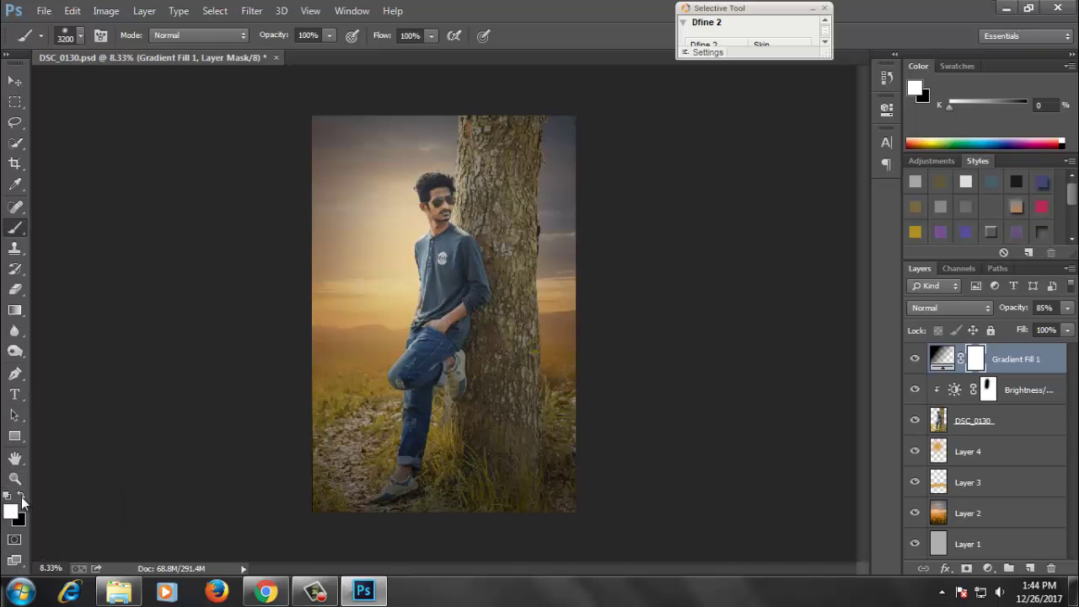
{"action": "left_click", "coordinate": [21, 495]}
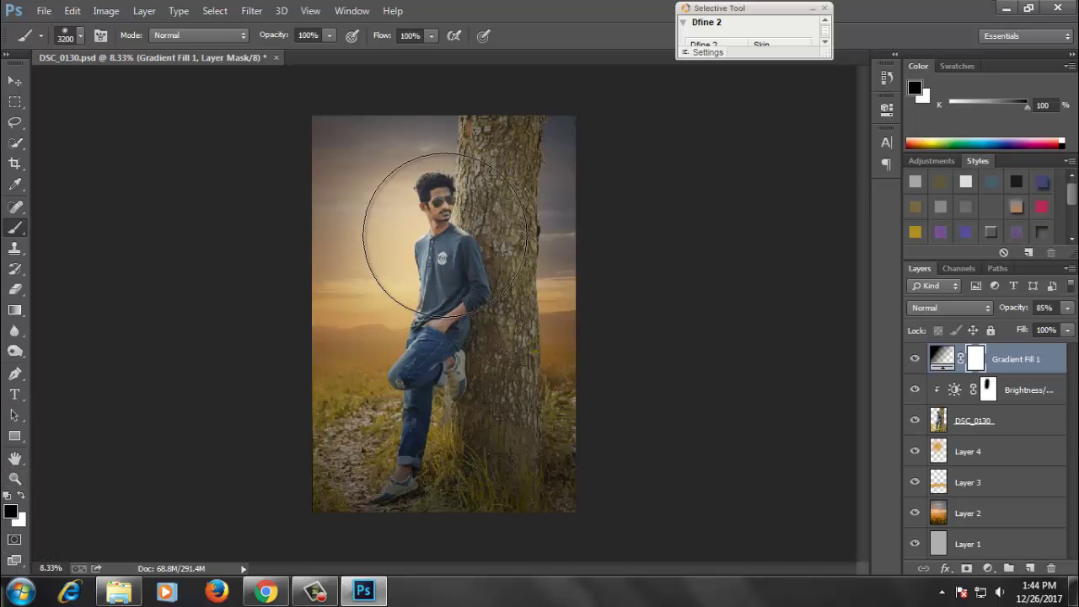
{"action": "left_click_drag", "start_coordinate": [447, 234], "coordinate": [385, 219]}
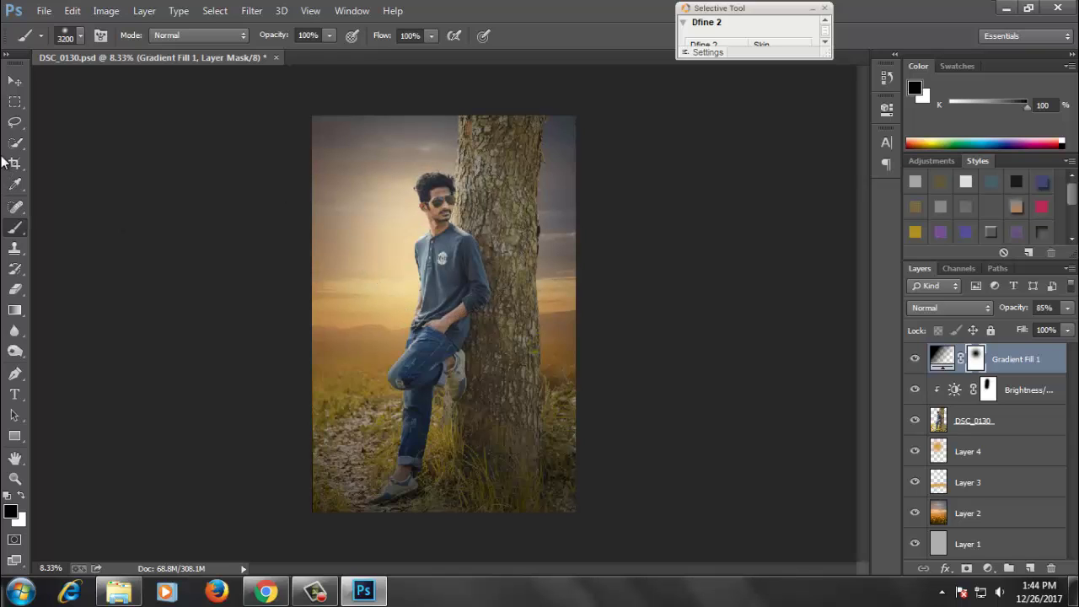
{"action": "left_click", "coordinate": [14, 81]}
{"action": "key", "text": "ctrl+s"}
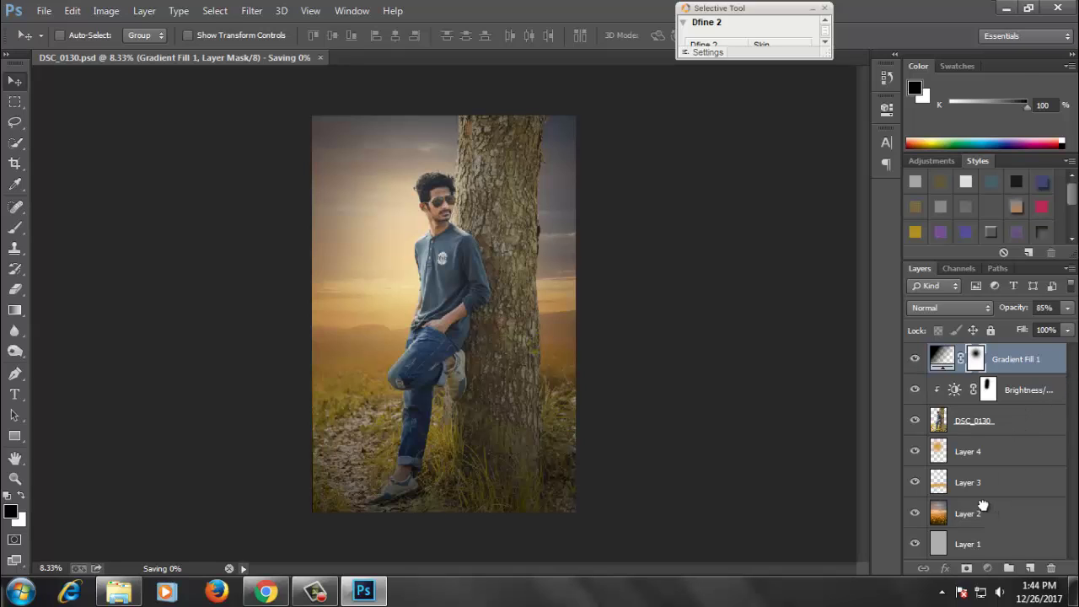
Step: Duplicate Layer 2 and place a Tilt-Shift blur focus band low in the scene
{"action": "left_click_drag", "start_coordinate": [987, 513], "coordinate": [1030, 569]}
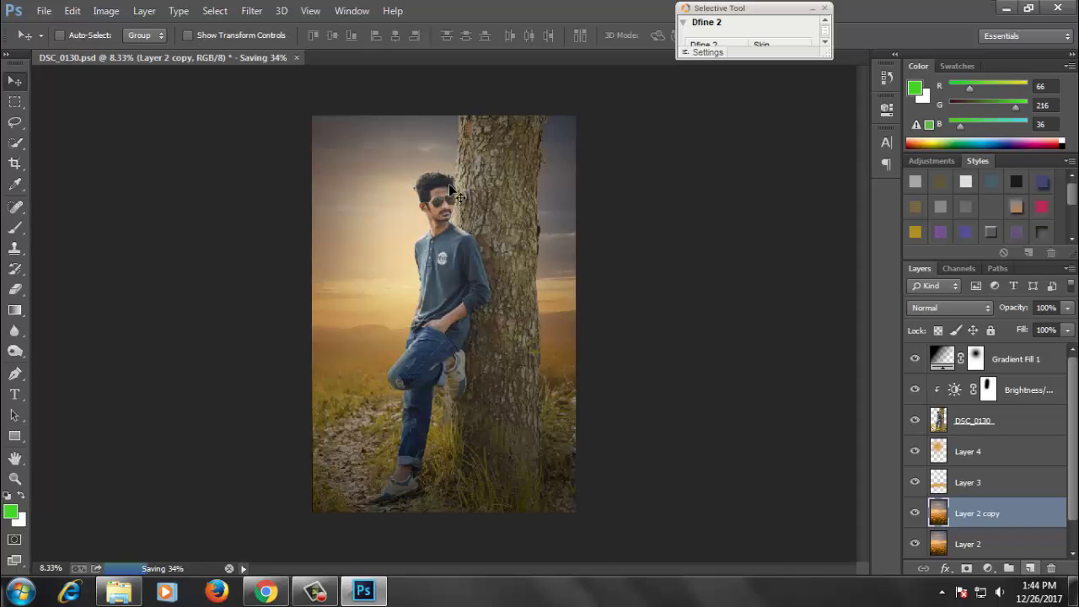
{"action": "left_click", "coordinate": [251, 10]}
{"action": "mouse_move", "coordinate": [347, 185]}
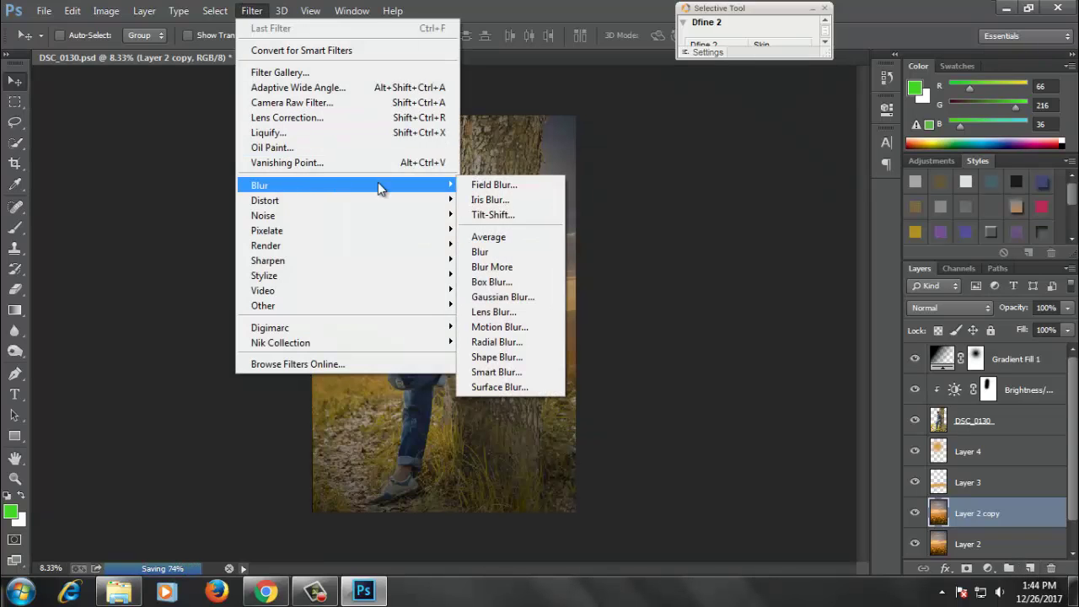
{"action": "left_click", "coordinate": [497, 215]}
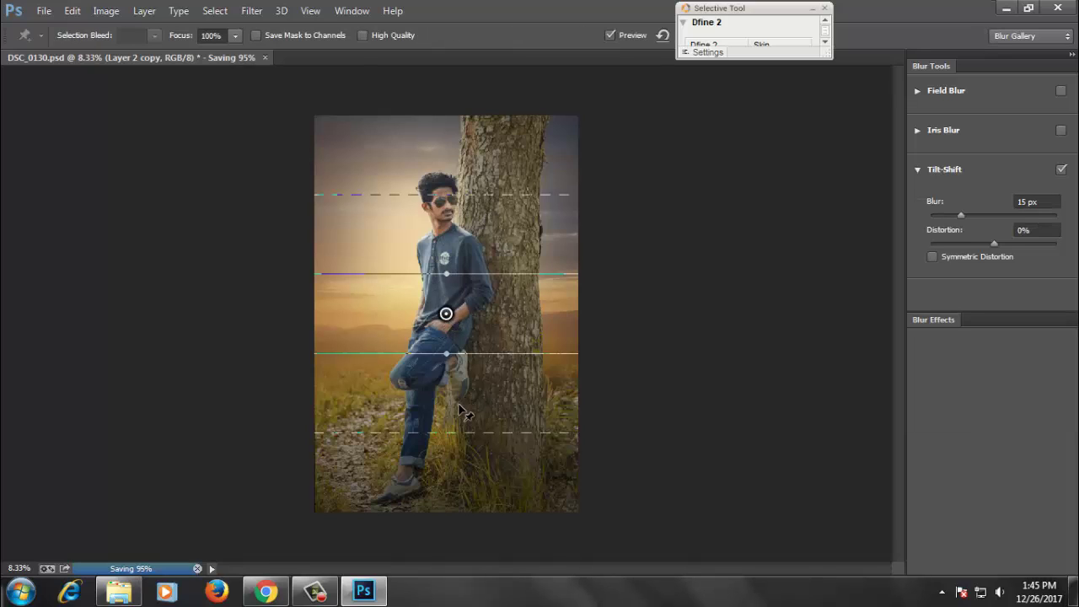
{"action": "left_click_drag", "start_coordinate": [446, 313], "coordinate": [457, 409]}
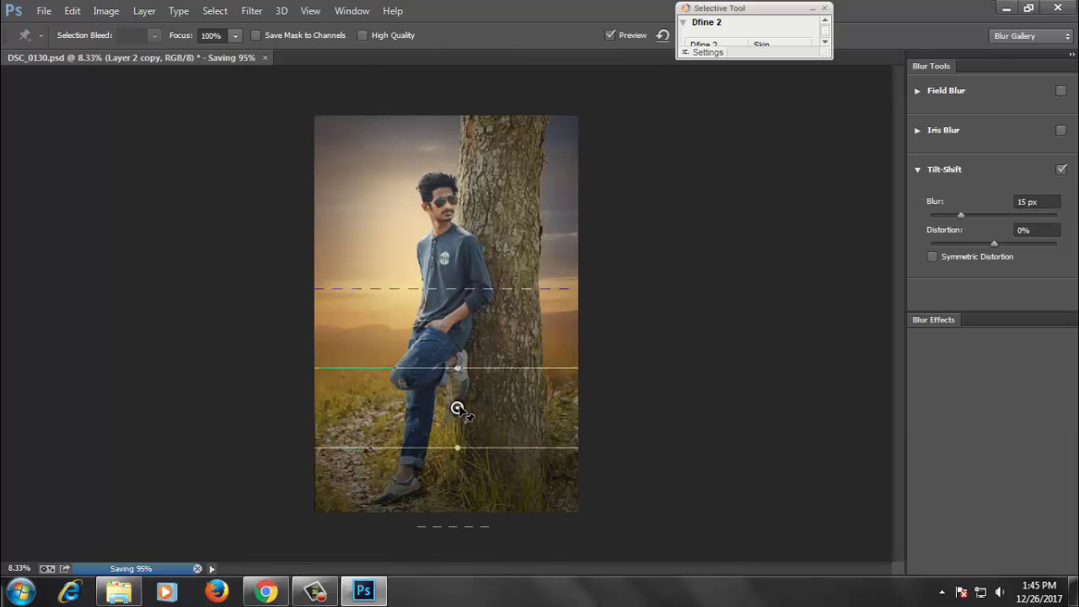
{"action": "left_click_drag", "start_coordinate": [456, 409], "coordinate": [461, 424]}
Step: Set the tilt-shift Blur to 35 px and apply it
{"action": "left_click", "coordinate": [976, 216]}
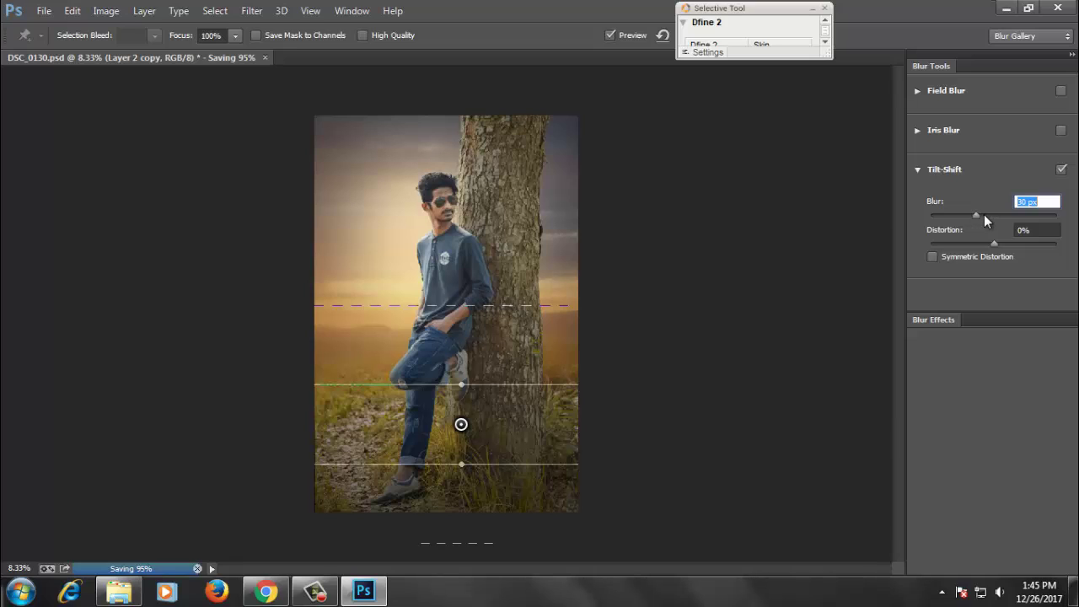
{"action": "left_click_drag", "start_coordinate": [984, 216], "coordinate": [981, 216]}
{"action": "left_click", "coordinate": [813, 8]}
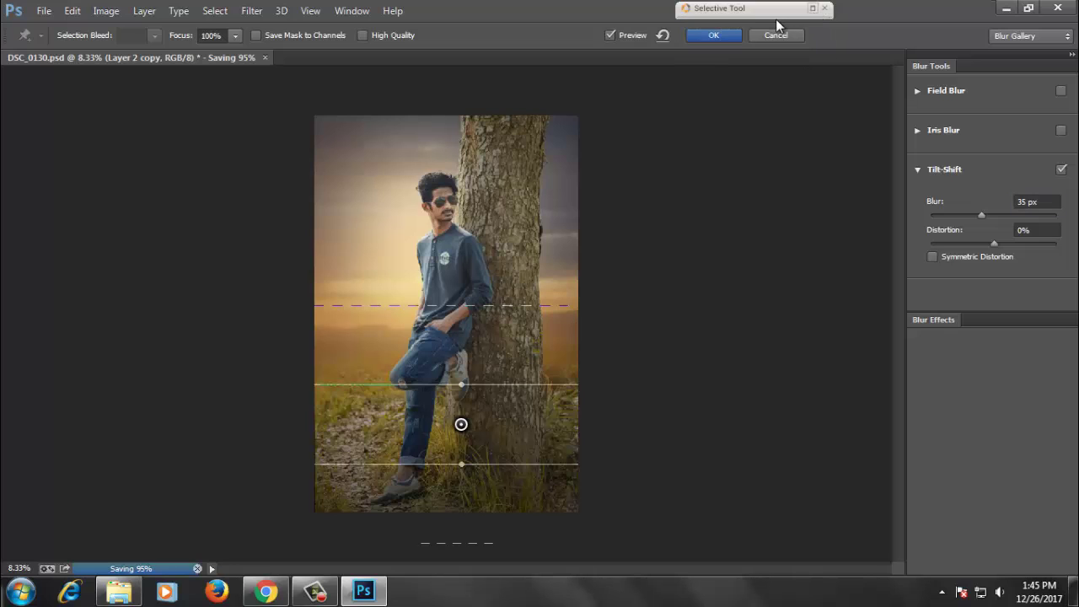
{"action": "left_click", "coordinate": [709, 37]}
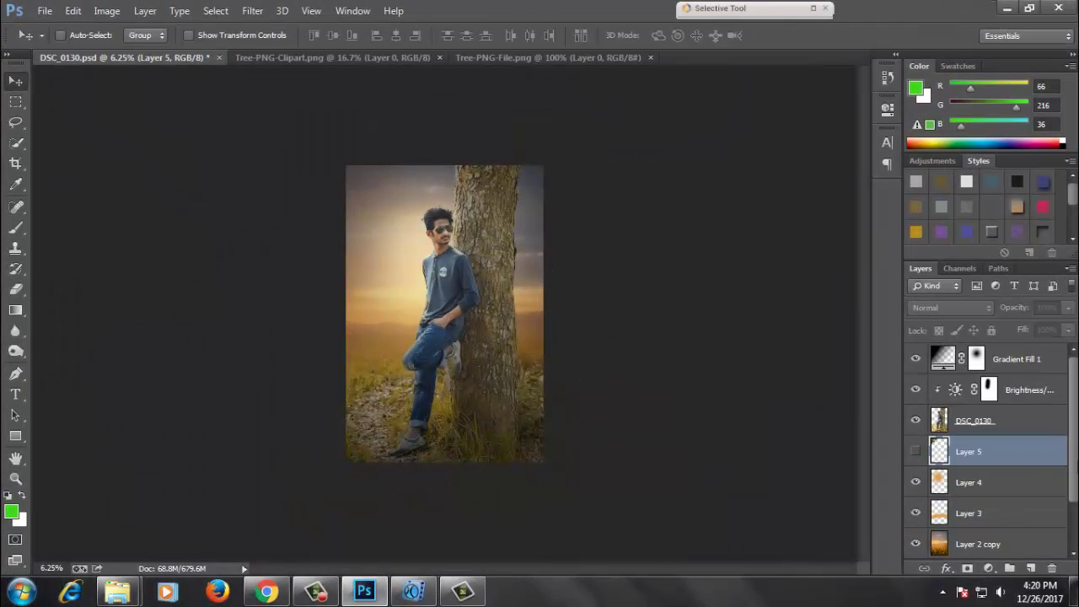
Step: Add a Color Lookup layer above Gradient Fill 1 using the Soft_Warming.look table
{"action": "left_click", "coordinate": [1028, 361]}
{"action": "left_click", "coordinate": [989, 568]}
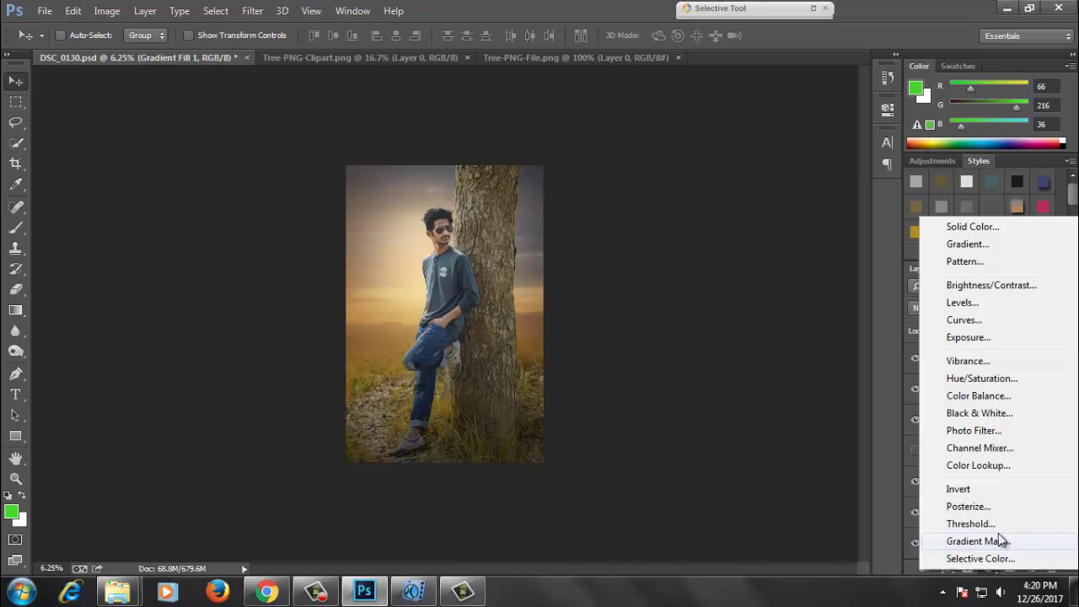
{"action": "left_click", "coordinate": [982, 466]}
{"action": "left_click", "coordinate": [746, 147]}
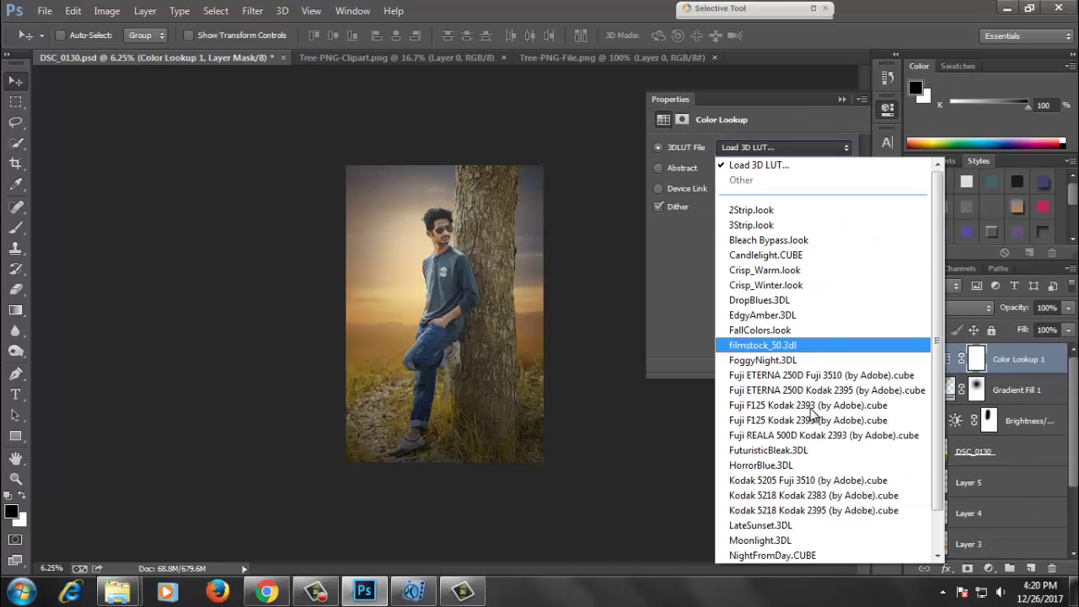
{"action": "scroll", "coordinate": [812, 413], "scroll_direction": "down", "scroll_amount": 5}
{"action": "left_click", "coordinate": [805, 441]}
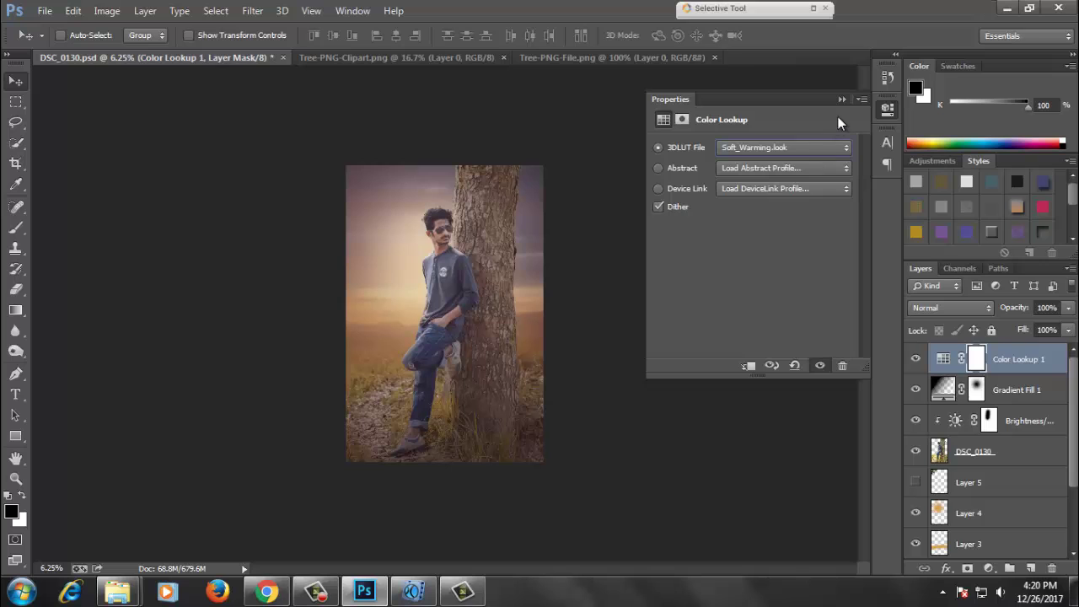
{"action": "left_click", "coordinate": [842, 100]}
Step: Reduce Color Lookup 1 to 36% opacity and toggle it to compare
{"action": "key", "text": "ctrl+plus"}
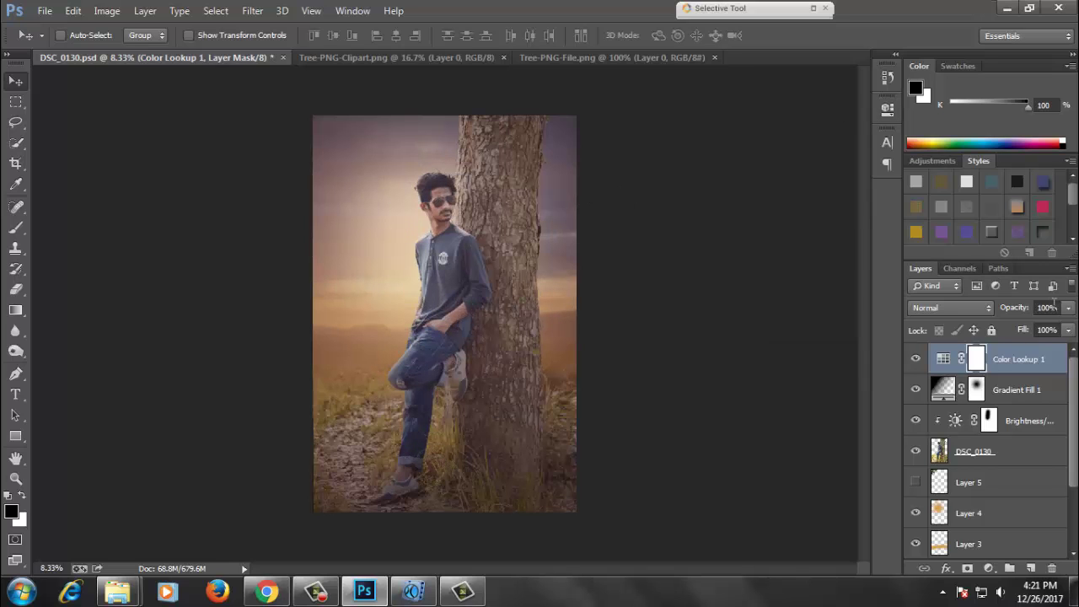
{"action": "left_click_drag", "start_coordinate": [1022, 308], "coordinate": [1006, 312]}
{"action": "key", "text": "Return"}
{"action": "left_click", "coordinate": [916, 358]}
{"action": "scroll", "coordinate": [974, 381], "scroll_direction": "down", "scroll_amount": 2}
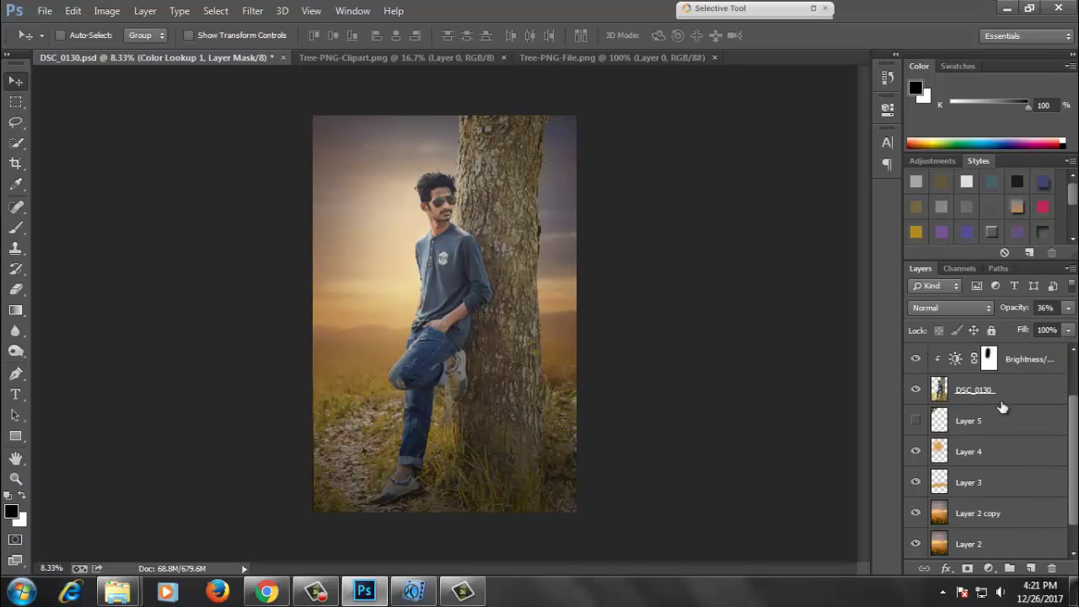
{"action": "scroll", "coordinate": [1005, 413], "scroll_direction": "up", "scroll_amount": 2}
Step: Add a Gradient Map layer using the Violet, Orange preset
{"action": "left_click", "coordinate": [989, 568]}
{"action": "left_click", "coordinate": [982, 534]}
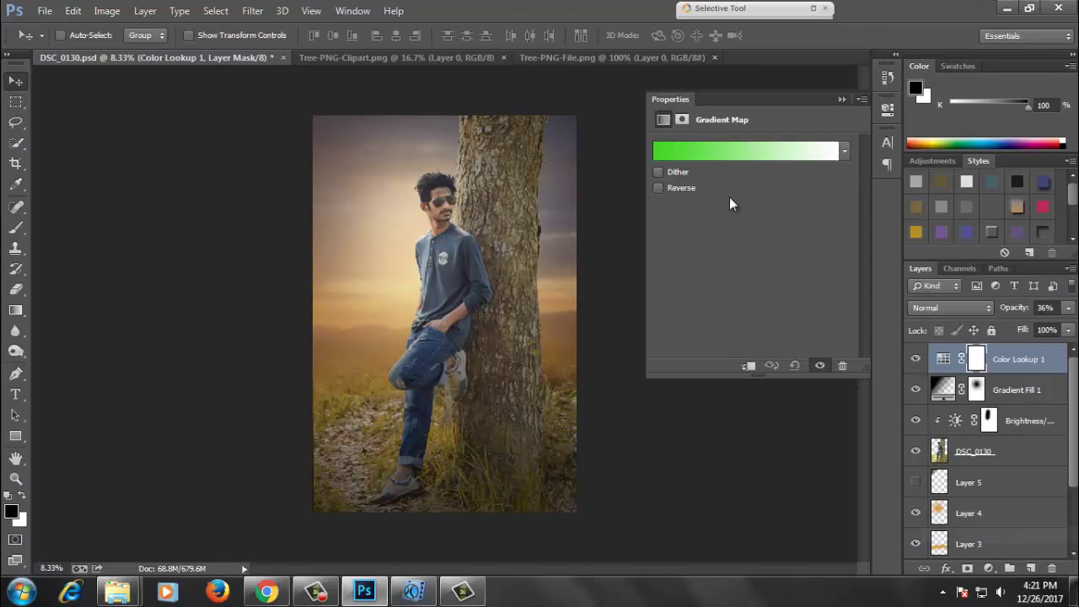
{"action": "left_click", "coordinate": [734, 153]}
{"action": "left_click", "coordinate": [722, 123]}
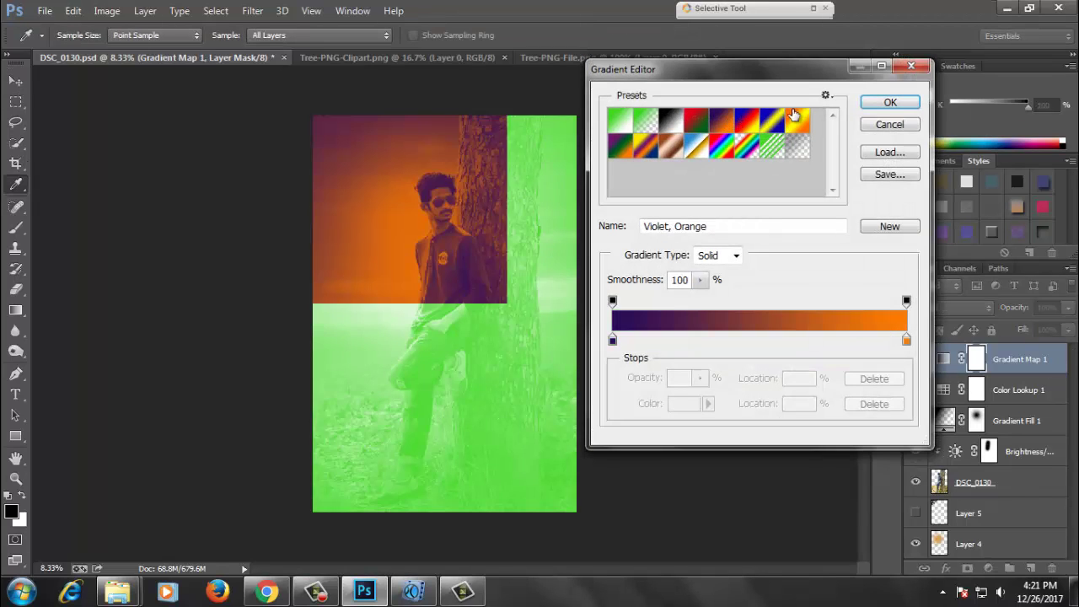
{"action": "left_click", "coordinate": [889, 102]}
Step: Set the gradient map to Overlay mode with 6% fill and 27% opacity
{"action": "left_click", "coordinate": [978, 308]}
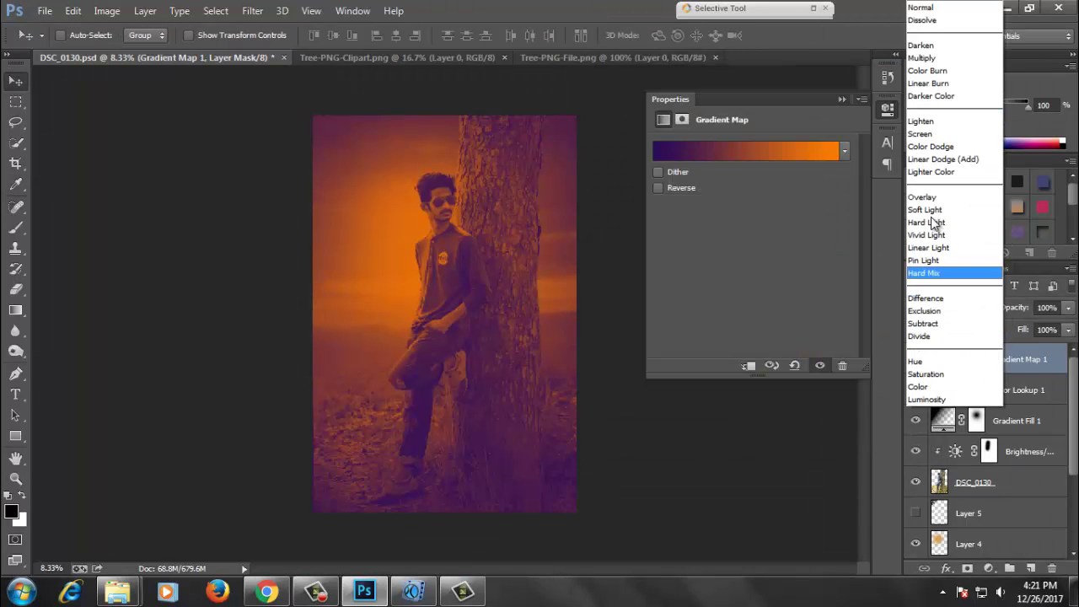
{"action": "left_click", "coordinate": [961, 202]}
{"action": "left_click_drag", "start_coordinate": [1068, 330], "coordinate": [999, 348]}
{"action": "left_click", "coordinate": [1068, 307]}
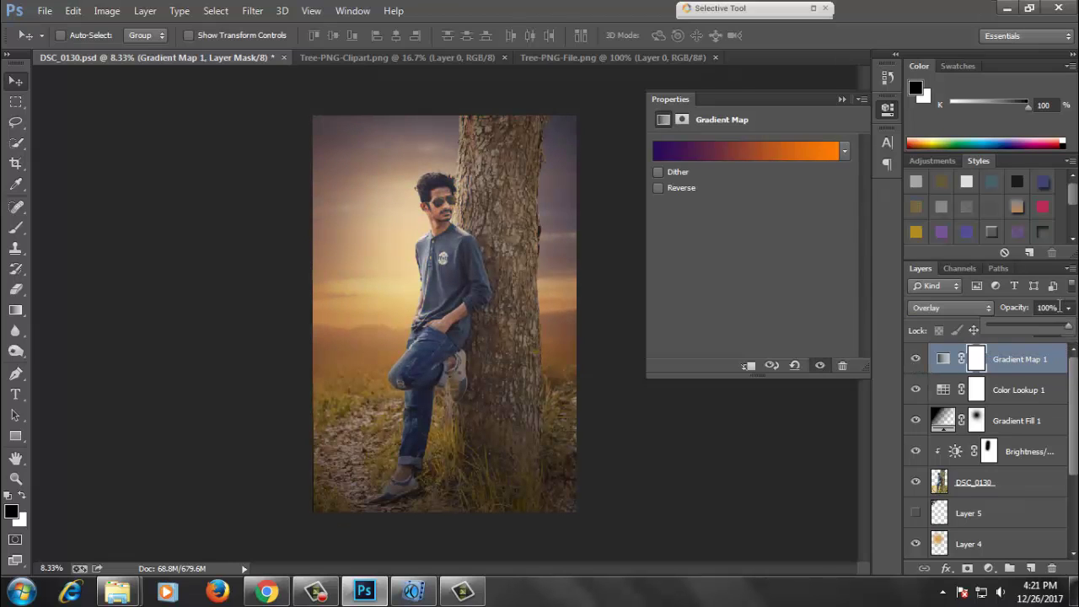
{"action": "left_click_drag", "start_coordinate": [1069, 325], "coordinate": [1012, 327]}
Step: Add a Brightness/Contrast layer with Brightness dragged far left to darken the photo
{"action": "left_click", "coordinate": [992, 571]}
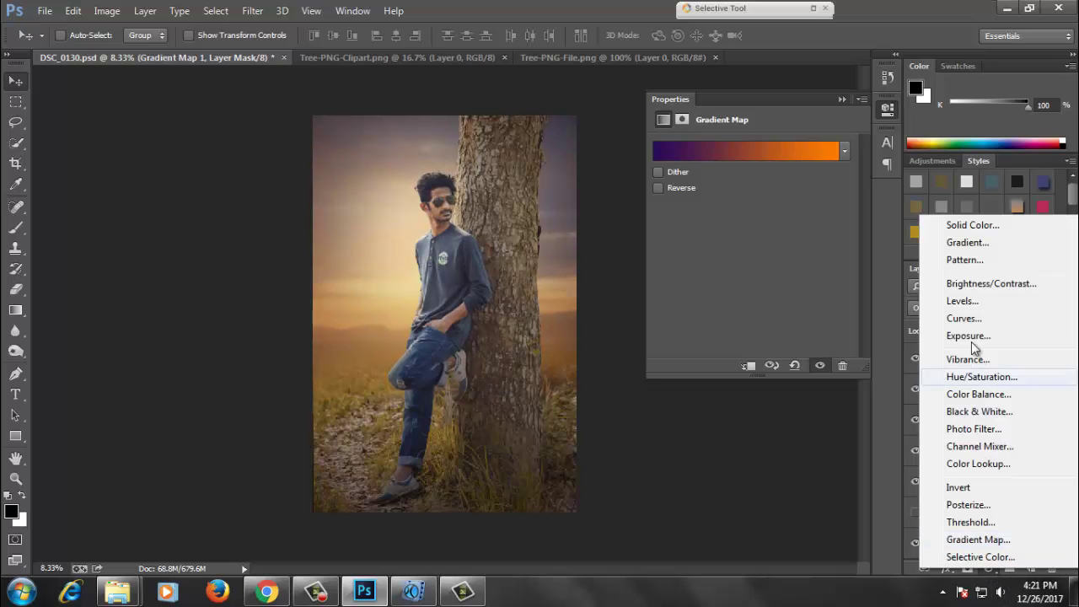
{"action": "left_click", "coordinate": [948, 282]}
{"action": "left_click_drag", "start_coordinate": [704, 185], "coordinate": [681, 186]}
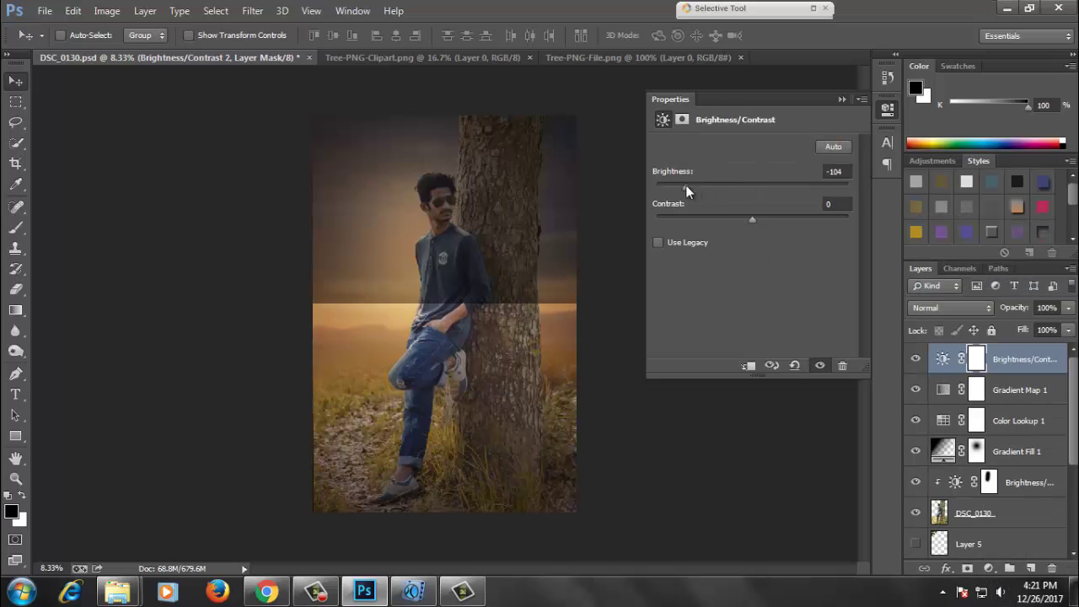
{"action": "left_click", "coordinate": [841, 100]}
Step: Paint black on its mask around the man with a large brush and lower its opacity
{"action": "key", "text": "b"}
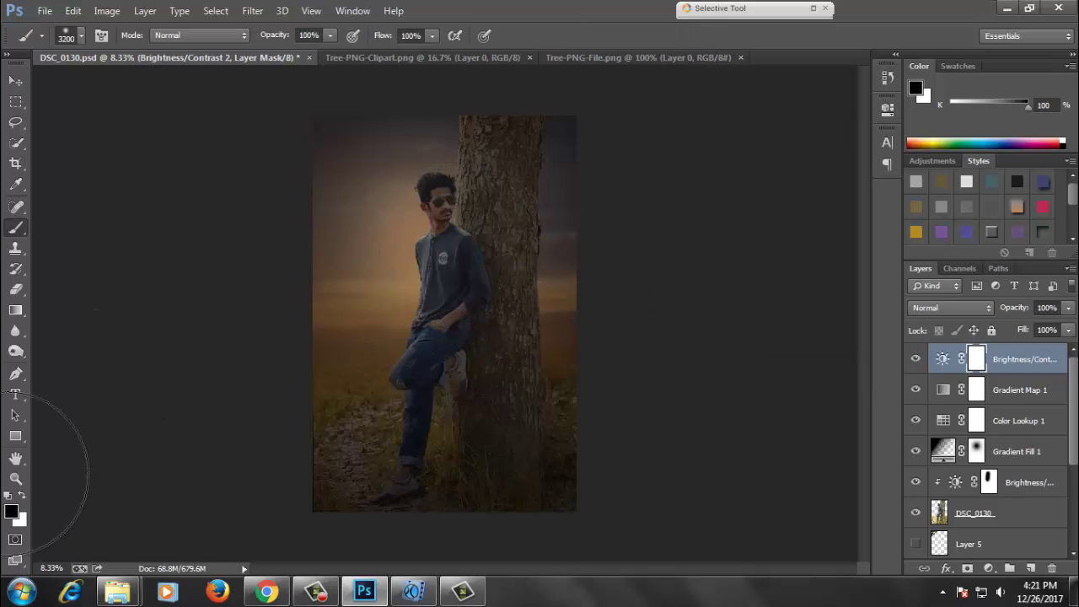
{"action": "left_click", "coordinate": [435, 245]}
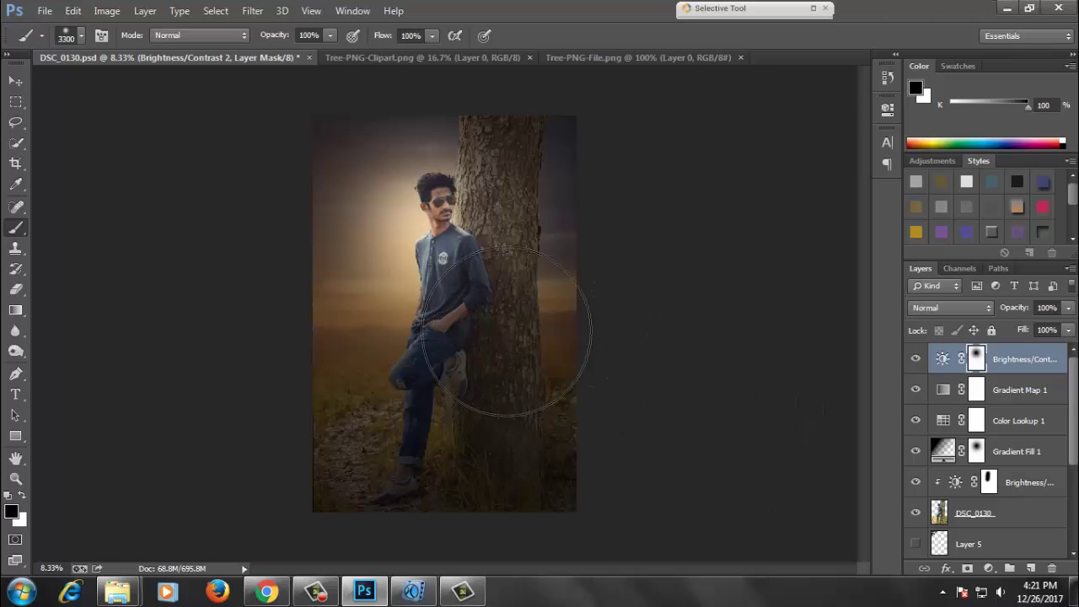
{"action": "key", "text": "bracketright"}
{"action": "key", "text": "bracketright"}
{"action": "key", "text": "bracketright"}
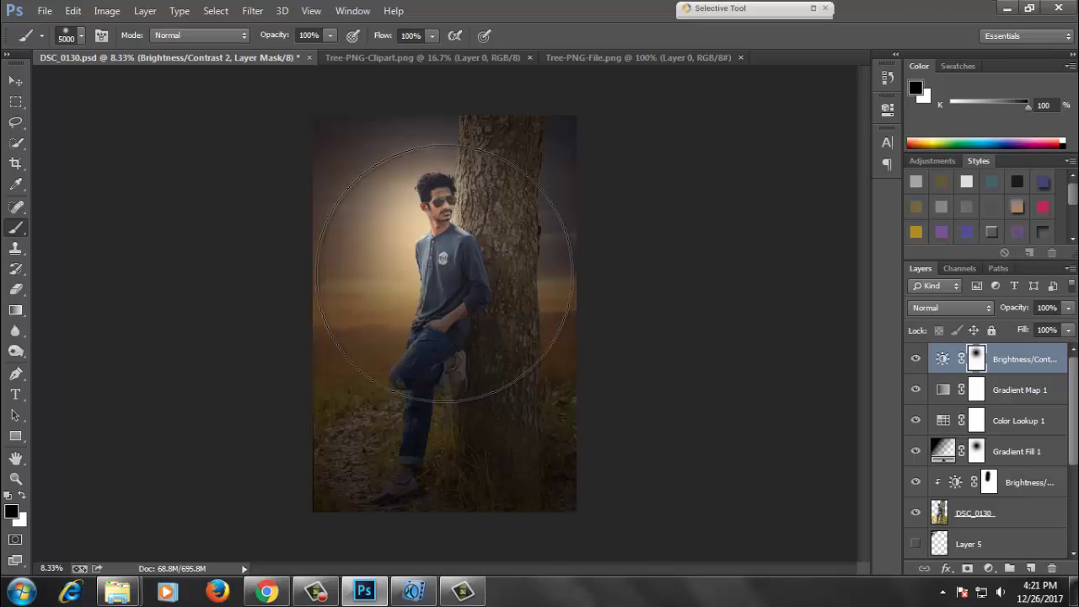
{"action": "left_click", "coordinate": [444, 272]}
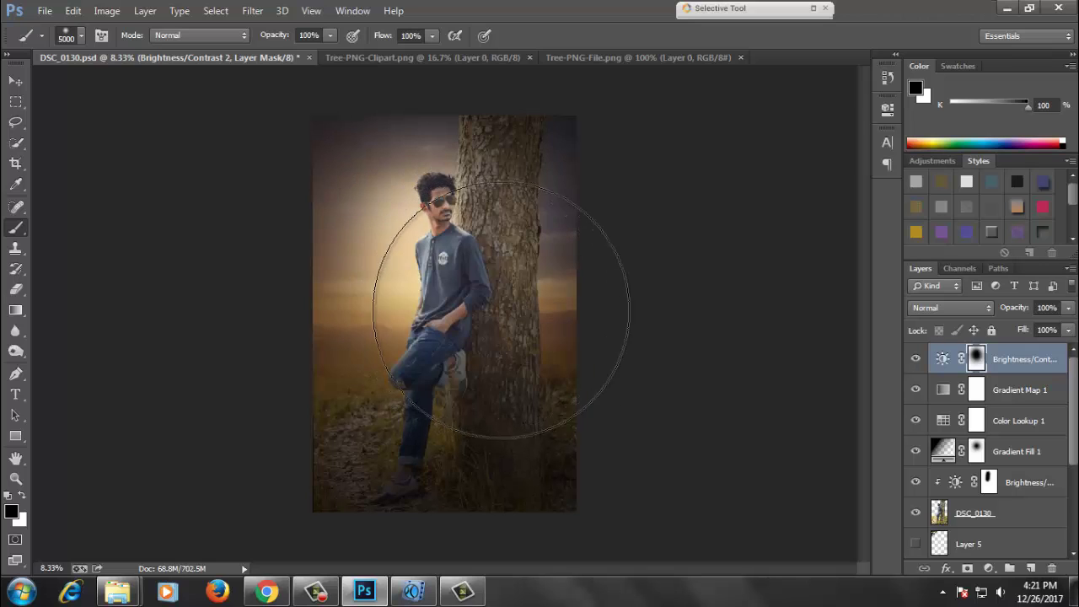
{"action": "left_click", "coordinate": [14, 79]}
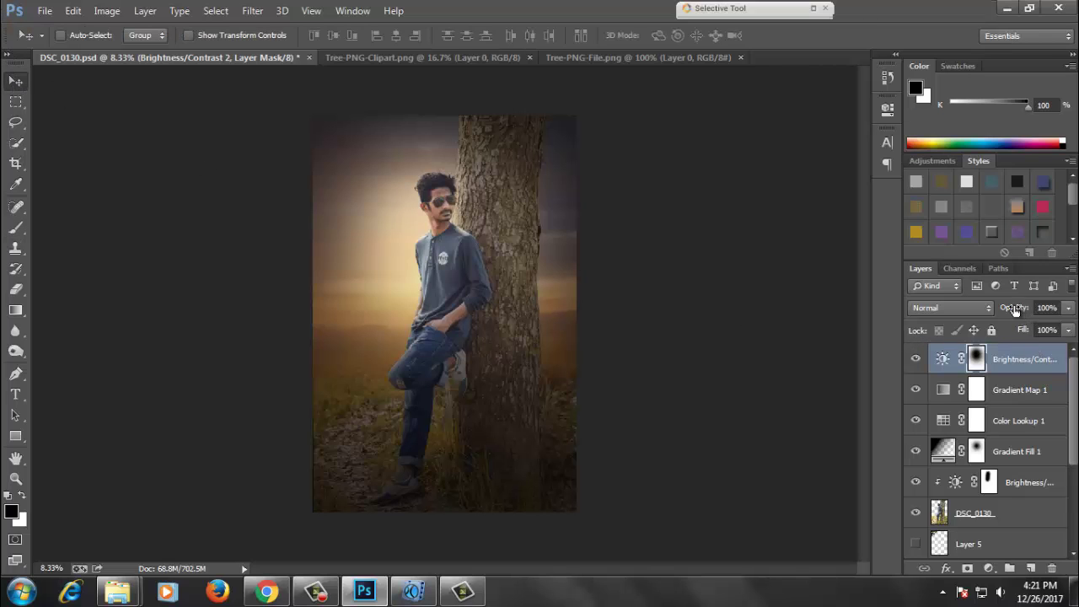
{"action": "left_click_drag", "start_coordinate": [1030, 308], "coordinate": [1012, 310]}
Step: Settle the darkening layer at 60% opacity, hide Layer 6, and add empty Layer 7
{"action": "left_click", "coordinate": [916, 358]}
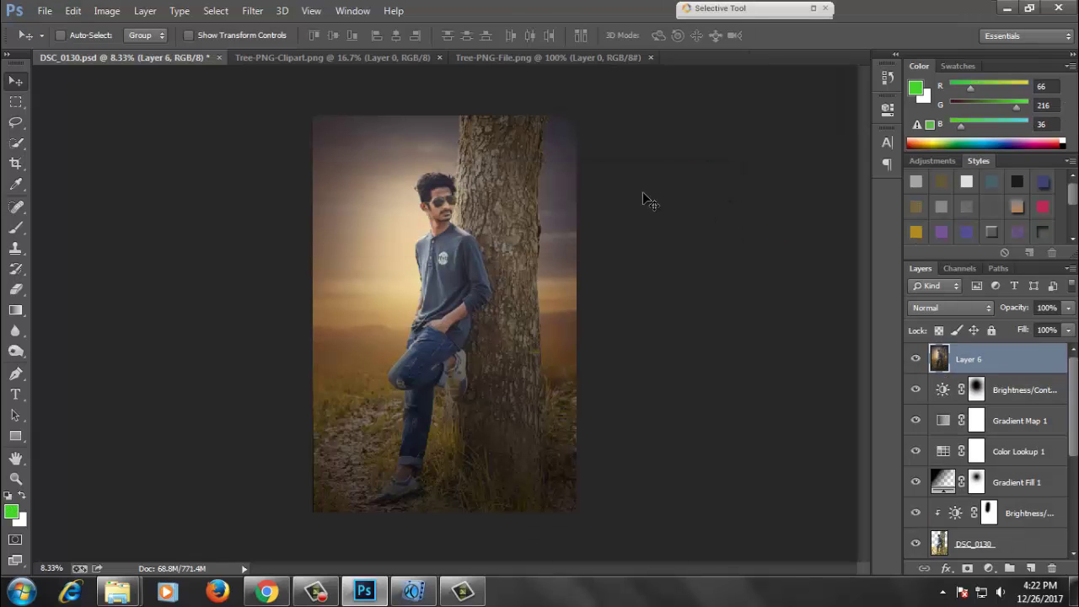
{"action": "left_click", "coordinate": [916, 358]}
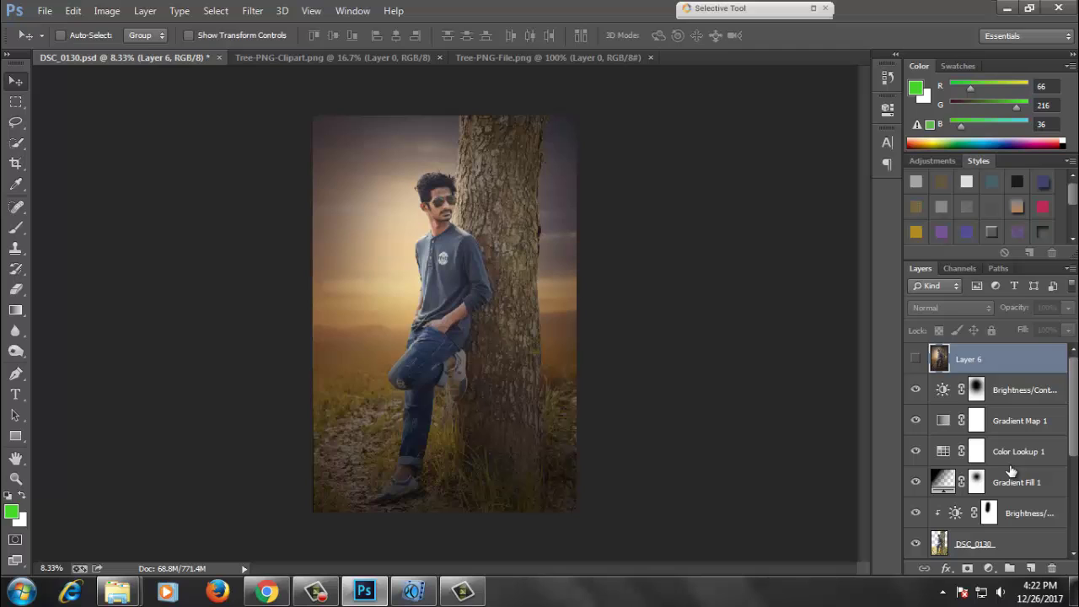
{"action": "left_click", "coordinate": [1009, 395]}
{"action": "left_click", "coordinate": [1030, 568]}
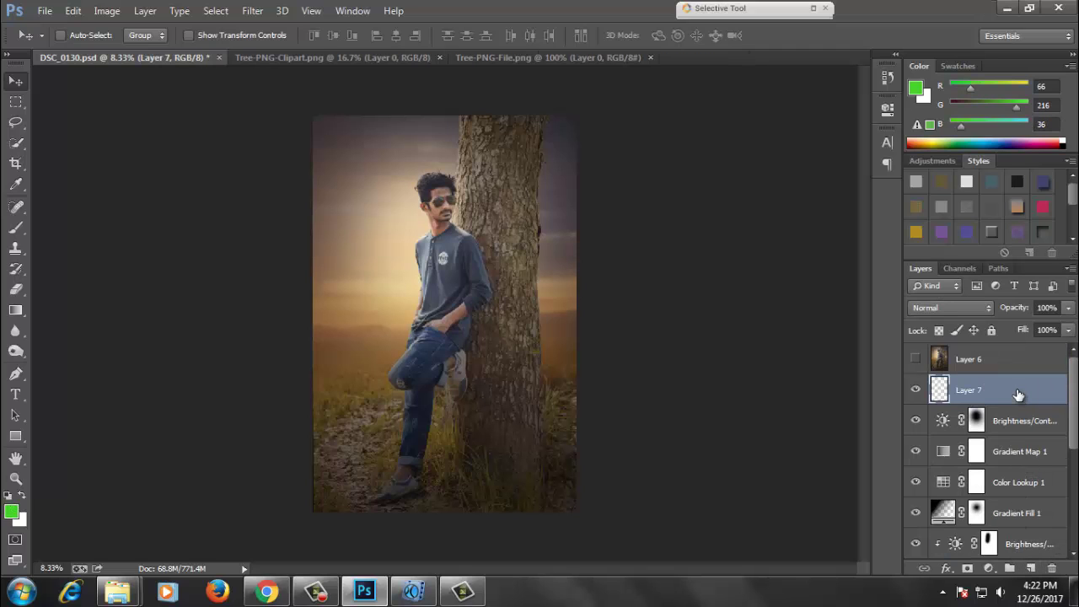
Step: Add Layer 8 above the DSC_0130 photo, filled with 50% Gray in Overlay mode
{"action": "left_click", "coordinate": [1008, 543]}
{"action": "left_click", "coordinate": [1030, 568]}
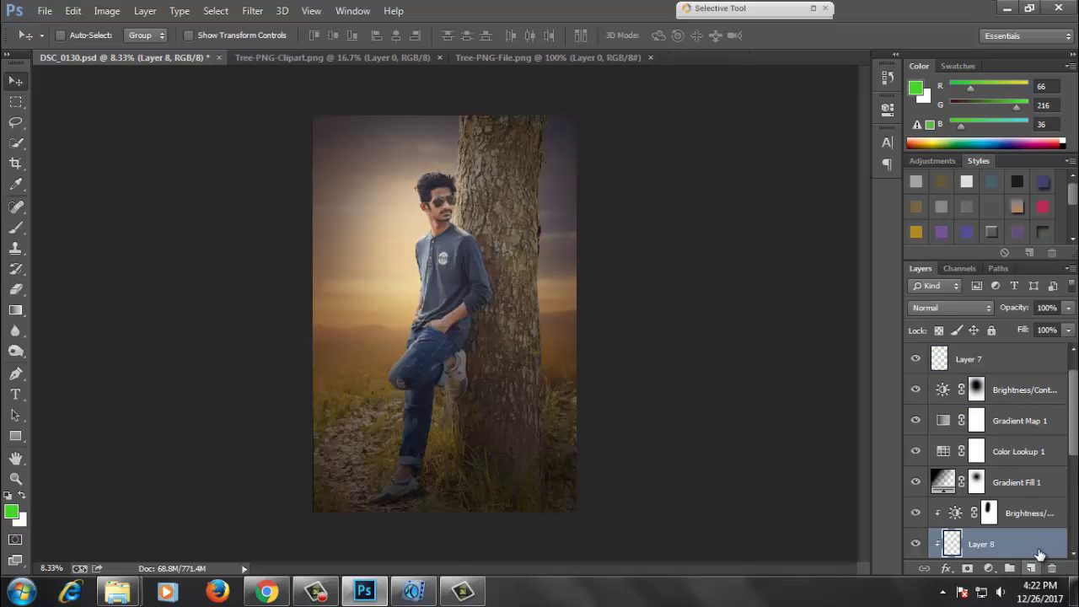
{"action": "key", "text": "shift+F5"}
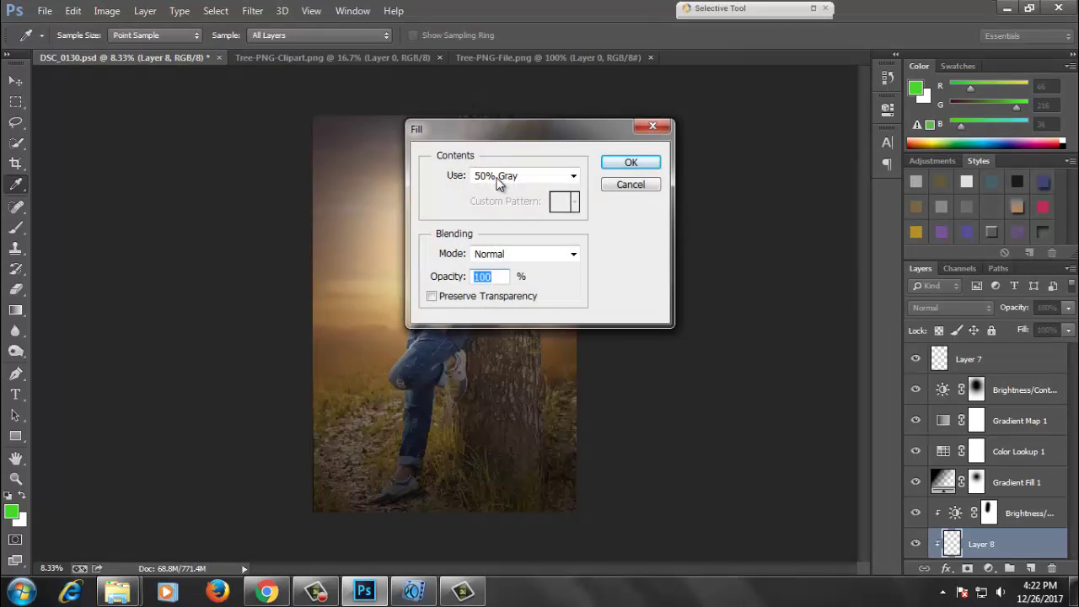
{"action": "left_click", "coordinate": [638, 185]}
{"action": "left_click", "coordinate": [951, 308]}
{"action": "left_click", "coordinate": [927, 202]}
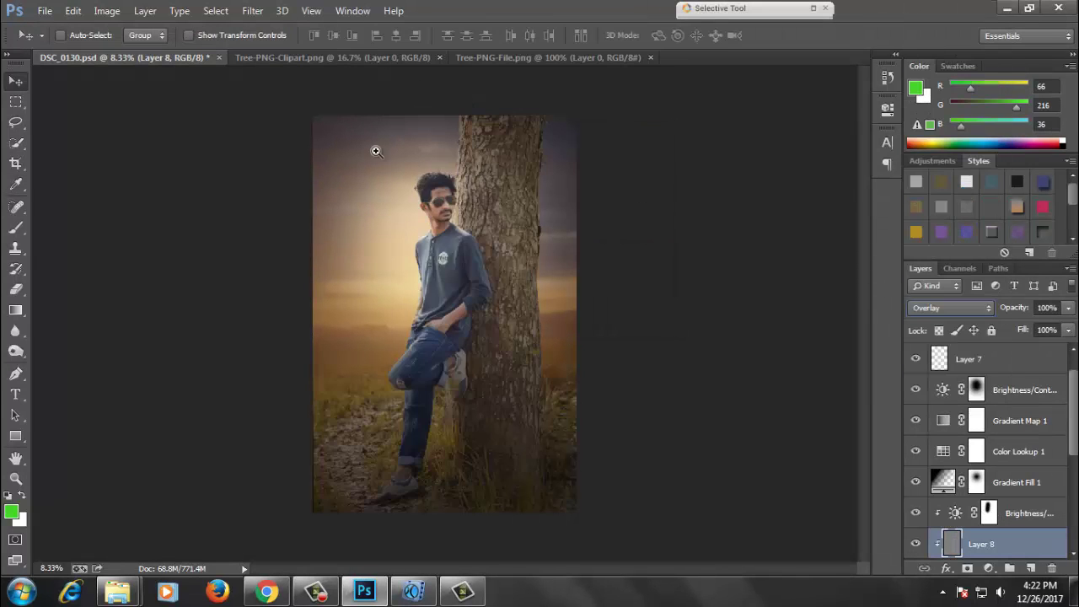
{"action": "mouse_move", "coordinate": [376, 149]}
{"action": "left_mouse_down"}
{"action": "mouse_move", "coordinate": [481, 172]}
{"action": "mouse_move", "coordinate": [629, 126]}
{"action": "left_mouse_up"}
Step: Dodge the man's shirt and jeans on gray Layer 8, then view the whole image
{"action": "key", "text": "o"}
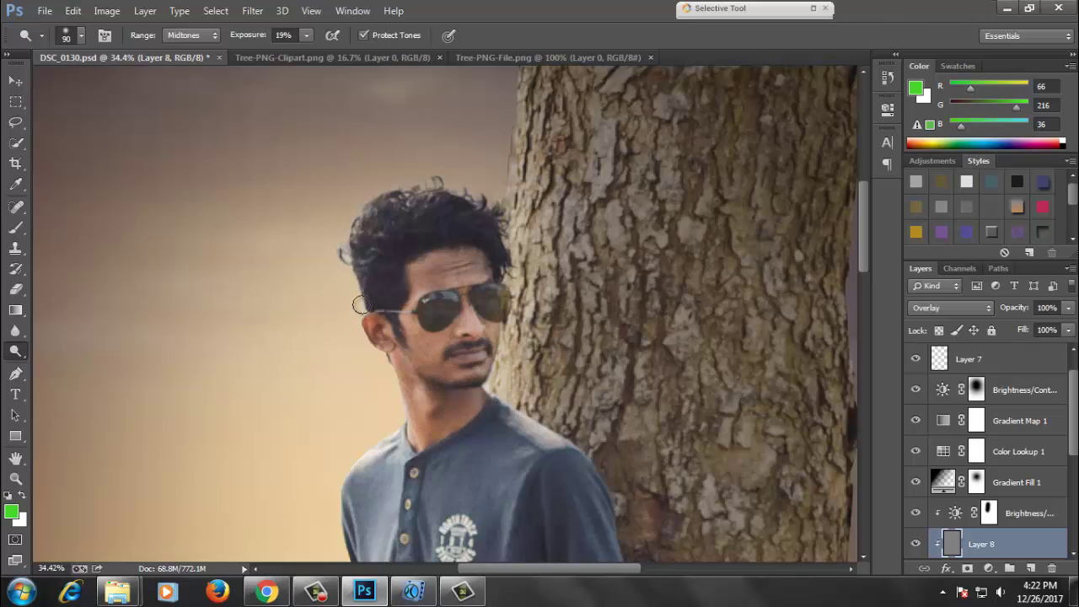
{"action": "left_click_drag", "start_coordinate": [371, 531], "coordinate": [396, 338]}
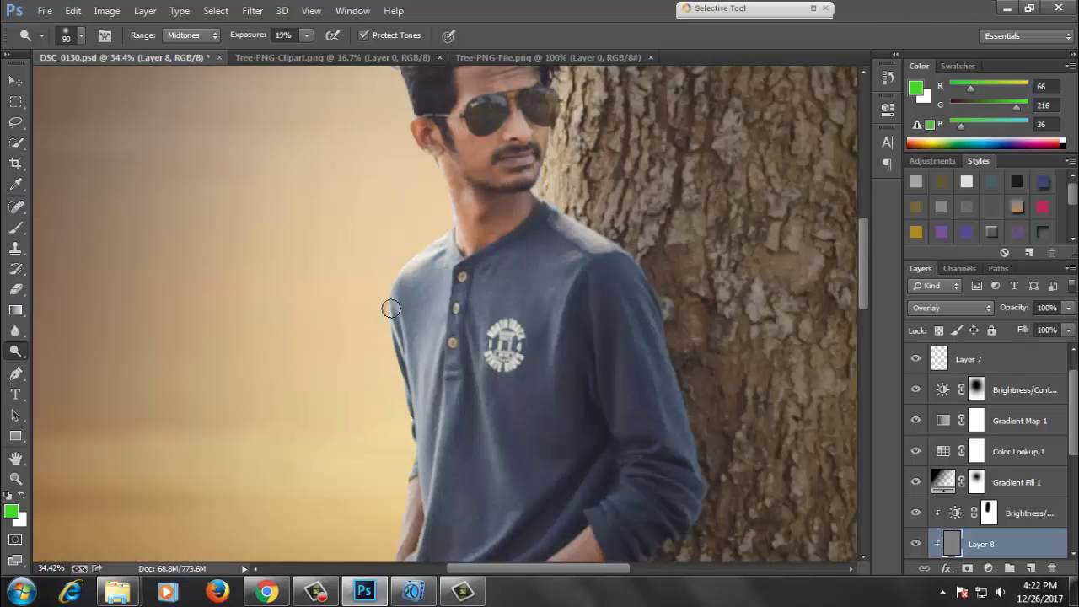
{"action": "left_click_drag", "start_coordinate": [400, 532], "coordinate": [443, 376]}
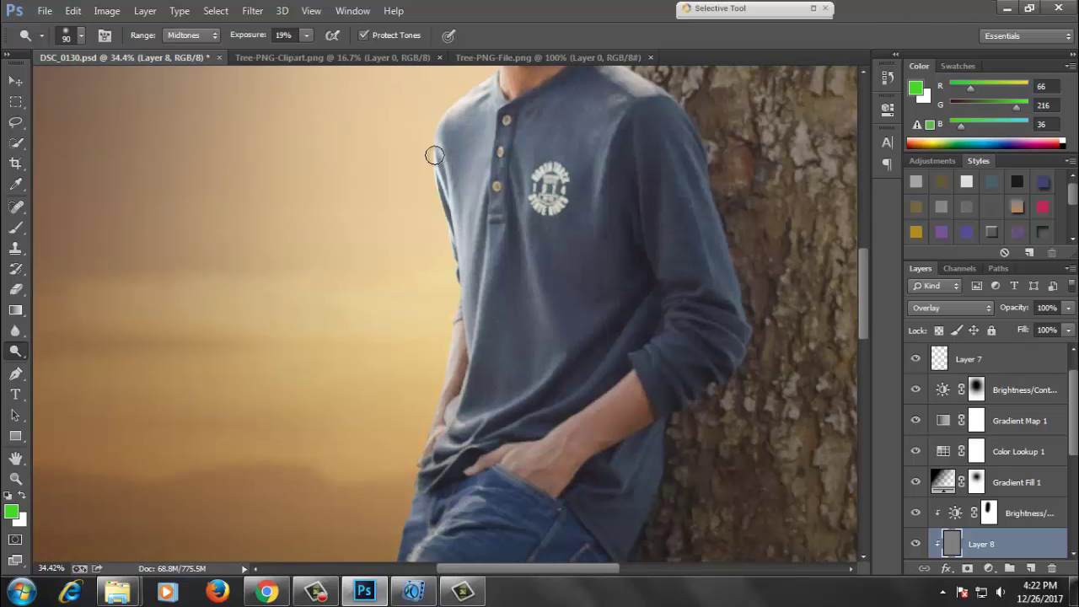
{"action": "scroll", "coordinate": [430, 399], "scroll_direction": "up", "scroll_amount": 5}
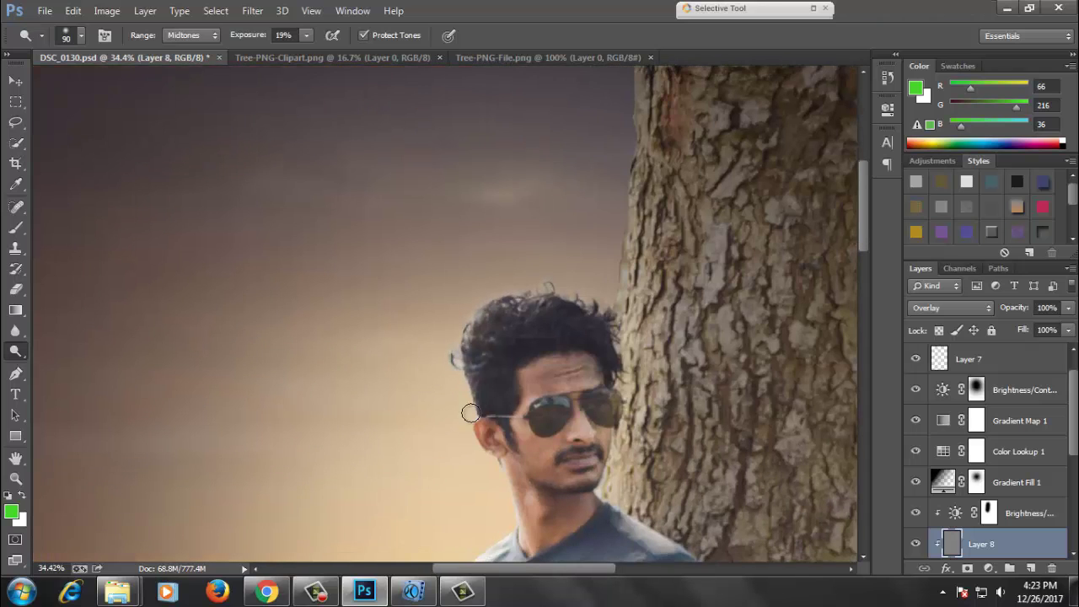
{"action": "scroll", "coordinate": [610, 279], "scroll_direction": "up", "scroll_amount": 3}
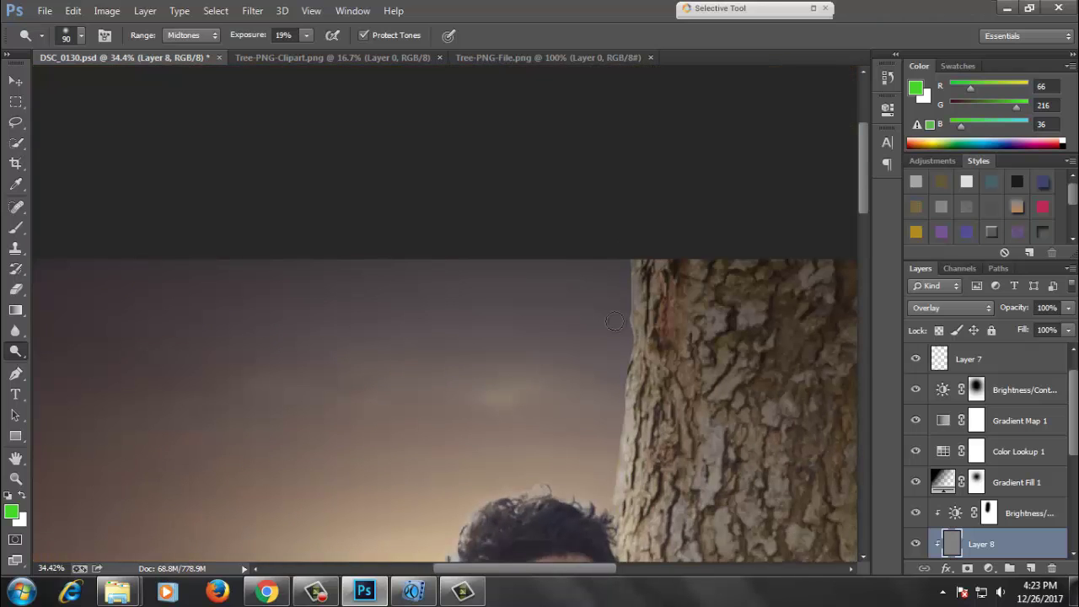
{"action": "left_click", "coordinate": [562, 294], "text": "alt"}
{"action": "left_click", "coordinate": [579, 344], "text": "alt"}
{"action": "left_click", "coordinate": [488, 296]}
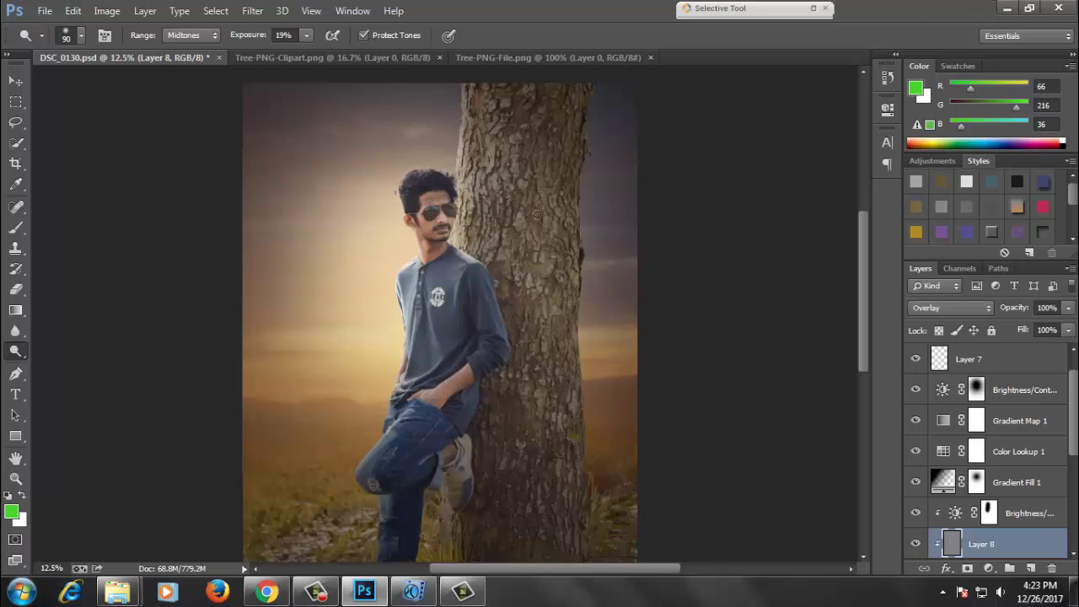
Step: Burn the top of the tree trunk, adjusting brush size as needed
{"action": "right_click", "coordinate": [15, 351]}
{"action": "left_click", "coordinate": [68, 366]}
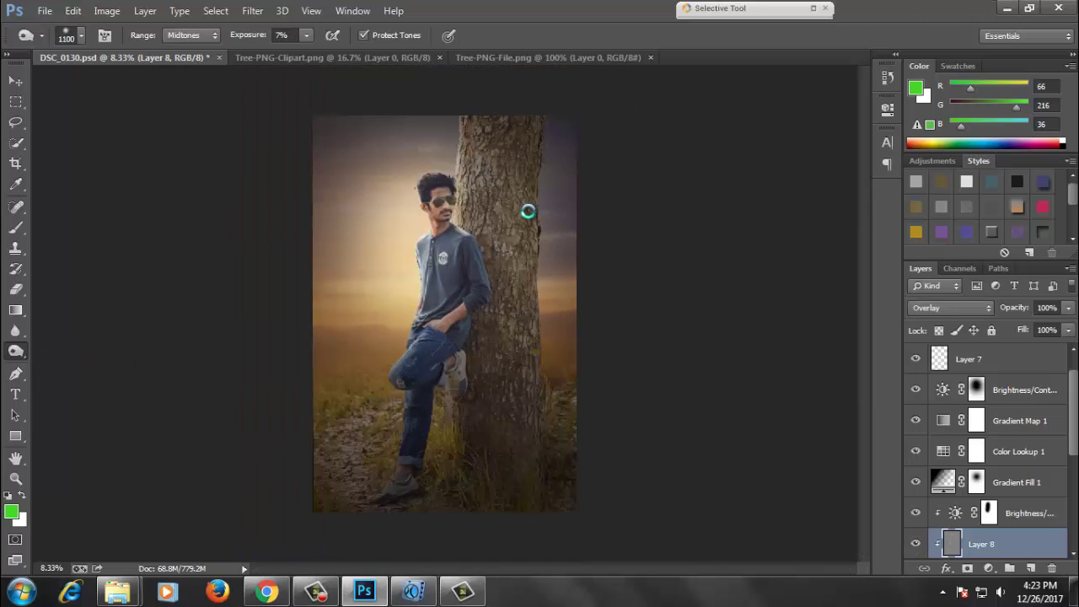
{"action": "left_click_drag", "start_coordinate": [493, 126], "coordinate": [510, 145]}
{"action": "key", "text": "bracketleft"}
{"action": "key", "text": "bracketleft"}
{"action": "key", "text": "bracketleft"}
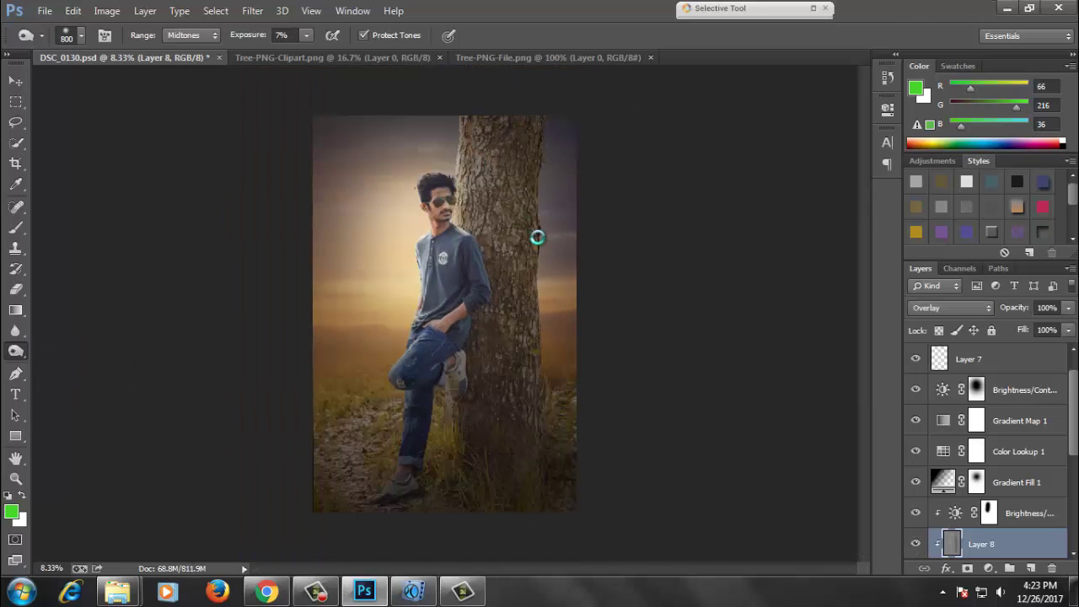
{"action": "key", "text": "ctrl+plus"}
{"action": "key", "text": "bracketleft"}
{"action": "key", "text": "bracketleft"}
{"action": "key", "text": "bracketleft"}
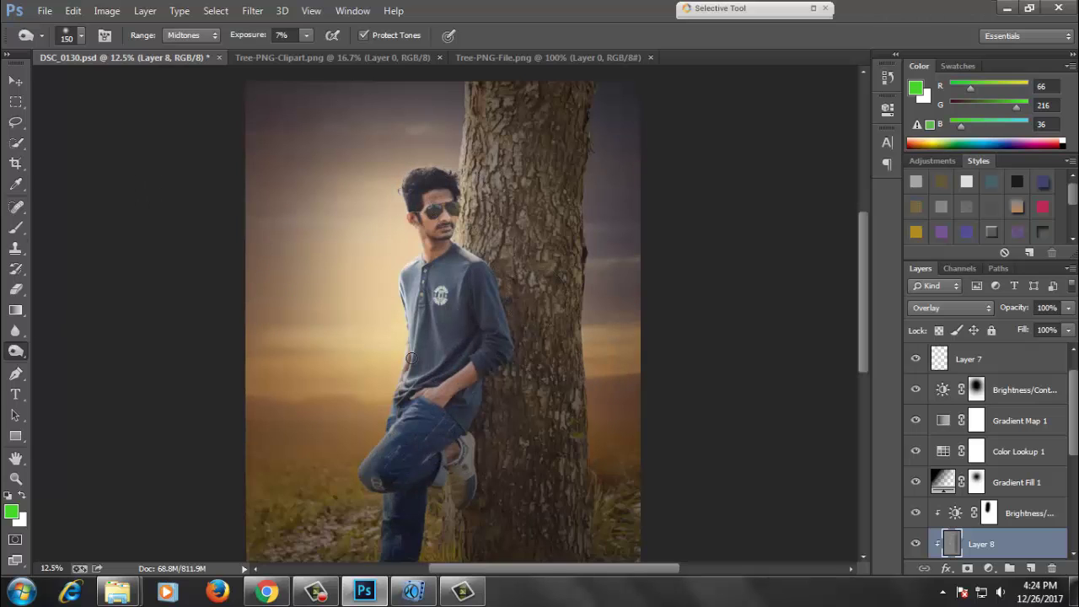
{"action": "key", "text": "bracketright"}
{"action": "key", "text": "bracketright"}
{"action": "scroll", "coordinate": [451, 452], "scroll_direction": "down", "scroll_amount": 2}
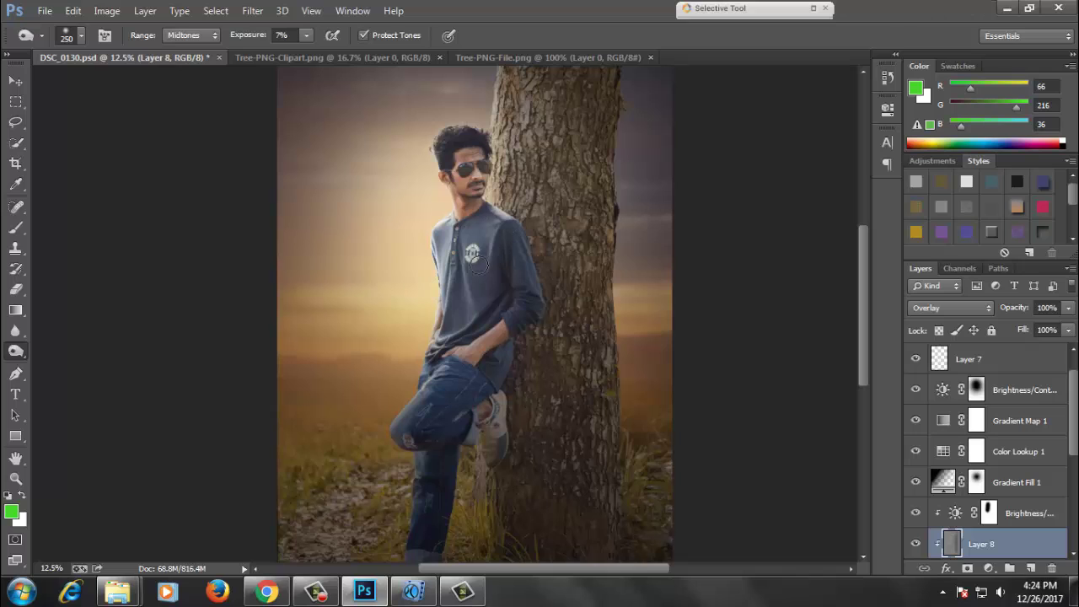
{"action": "scroll", "coordinate": [522, 320], "scroll_direction": "up", "scroll_amount": 2}
Step: Dodge the man's legs and the tree top, then save the document
{"action": "key", "text": "shift+o"}
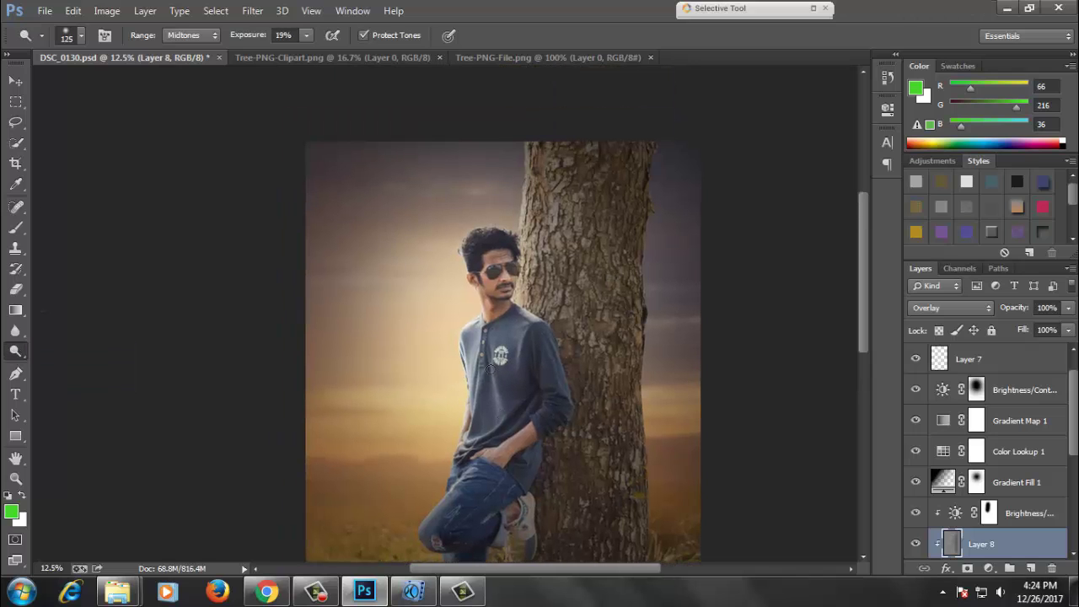
{"action": "key", "text": "bracketleft"}
{"action": "key", "text": "bracketleft"}
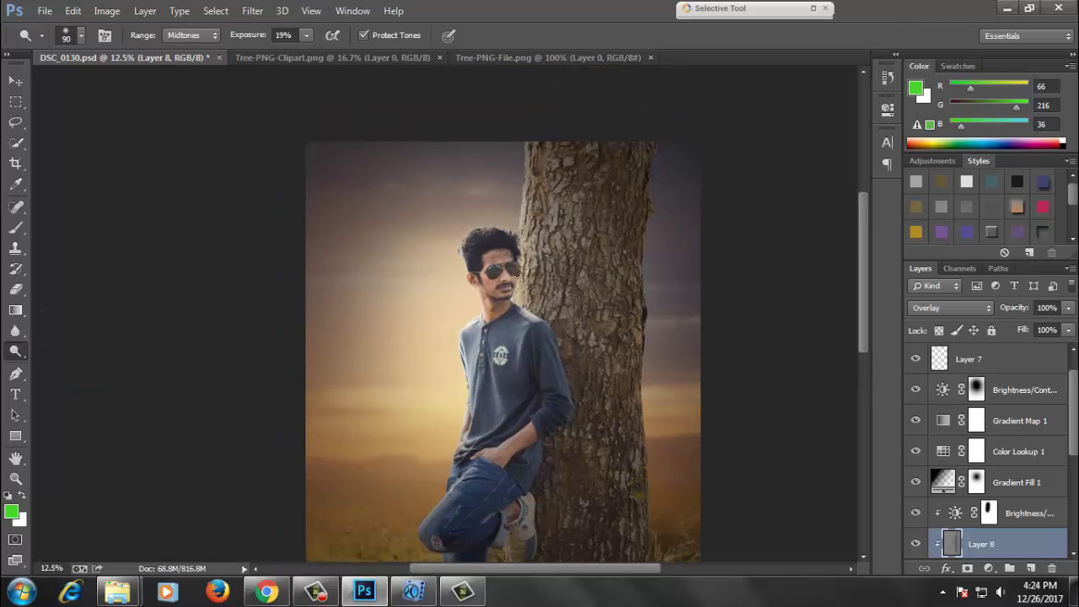
{"action": "key", "text": "bracketright"}
{"action": "left_click_drag", "start_coordinate": [508, 397], "coordinate": [552, 203]}
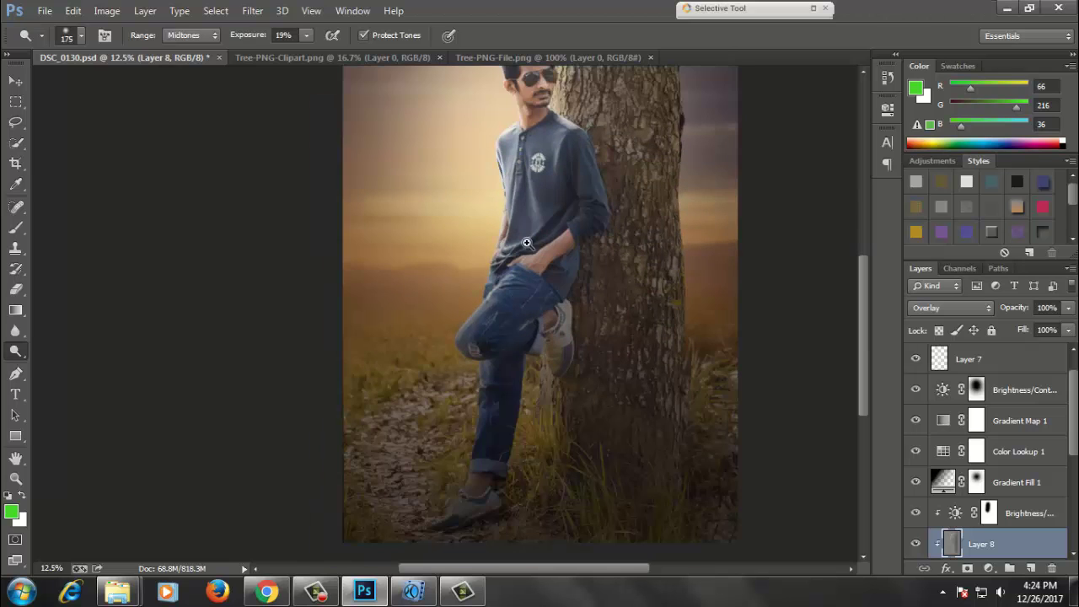
{"action": "key", "text": "ctrl+minus"}
{"action": "key", "text": "bracketright"}
{"action": "key", "text": "bracketright"}
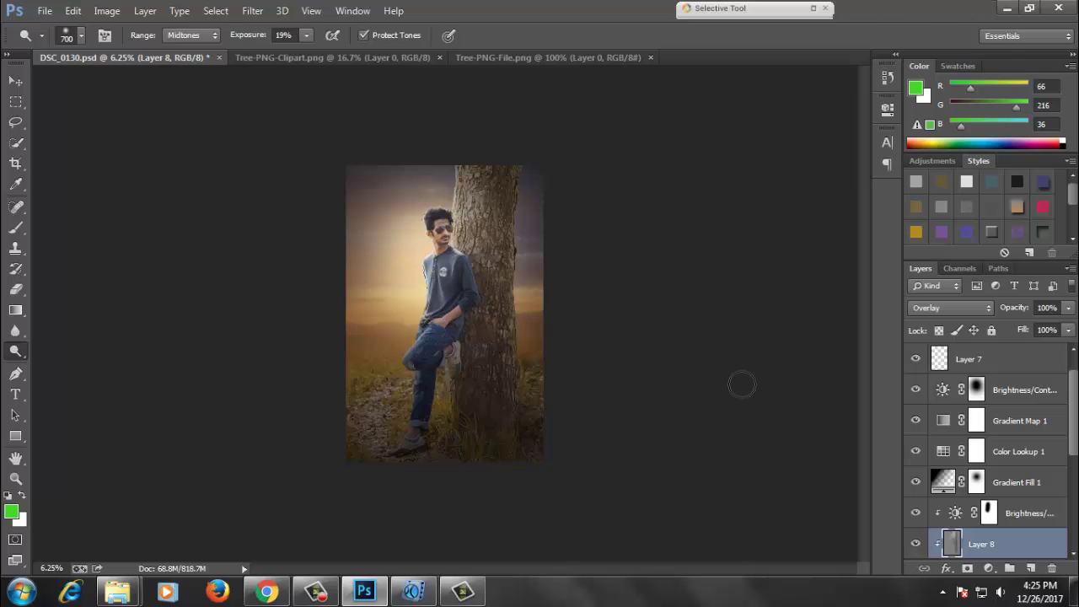
{"action": "key", "text": "v"}
{"action": "key", "text": "ctrl+s"}
{"action": "scroll", "coordinate": [1011, 426], "scroll_direction": "up", "scroll_amount": 1}
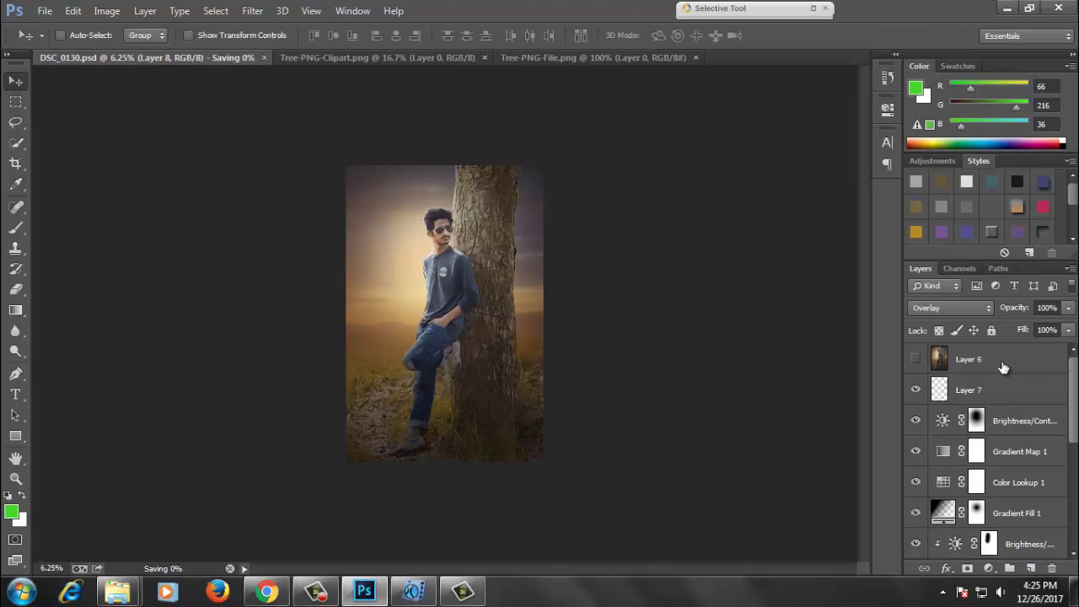
Step: Create Layer 9 above Layer 7 and stamp the merged image onto it with Apply Image
{"action": "left_click", "coordinate": [1003, 368]}
{"action": "left_click", "coordinate": [1002, 393]}
{"action": "left_click", "coordinate": [1034, 568]}
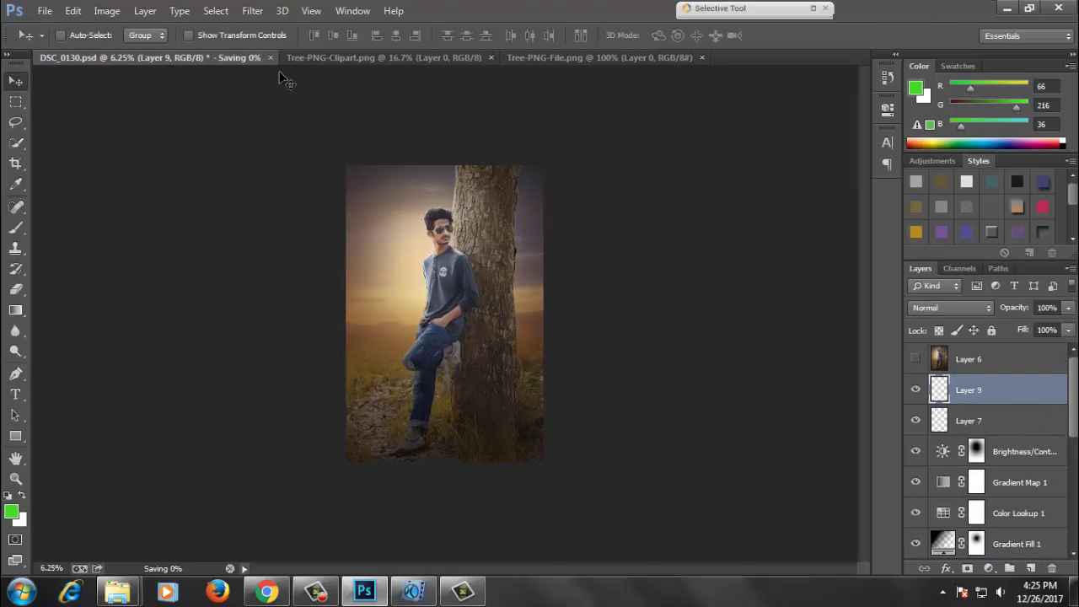
{"action": "left_click", "coordinate": [101, 11]}
{"action": "left_click", "coordinate": [150, 240]}
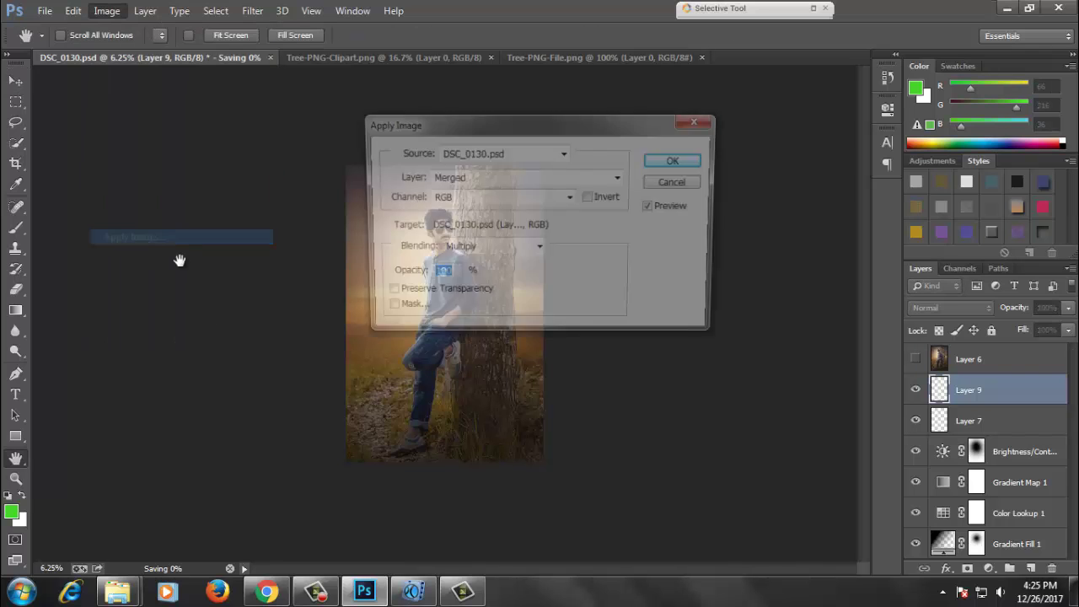
{"action": "left_click", "coordinate": [675, 163]}
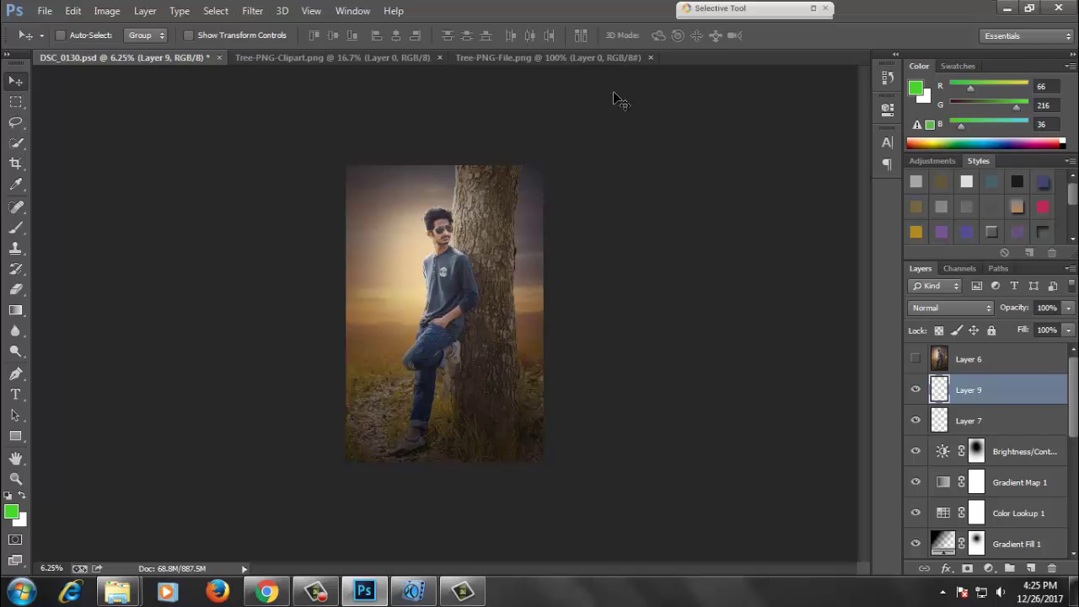
Step: Save the document and launch the Camera Raw filter on Layer 9
{"action": "key", "text": "ctrl+s"}
{"action": "left_click", "coordinate": [254, 11]}
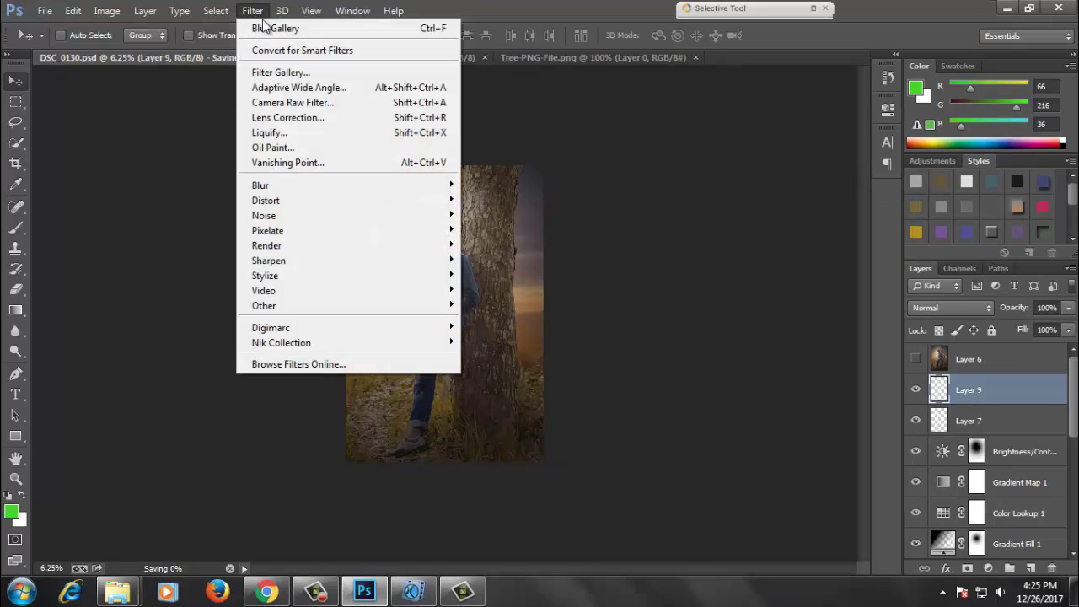
{"action": "left_click", "coordinate": [301, 118]}
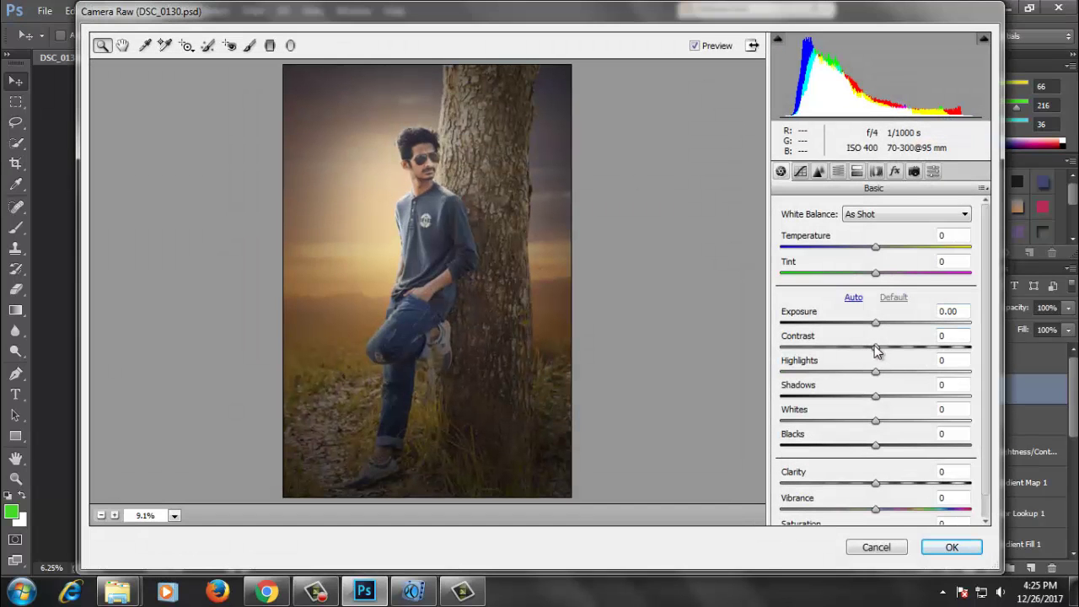
Step: Raise contrast to +5 and fine-tune the white balance temperature
{"action": "left_click_drag", "start_coordinate": [877, 353], "coordinate": [881, 339]}
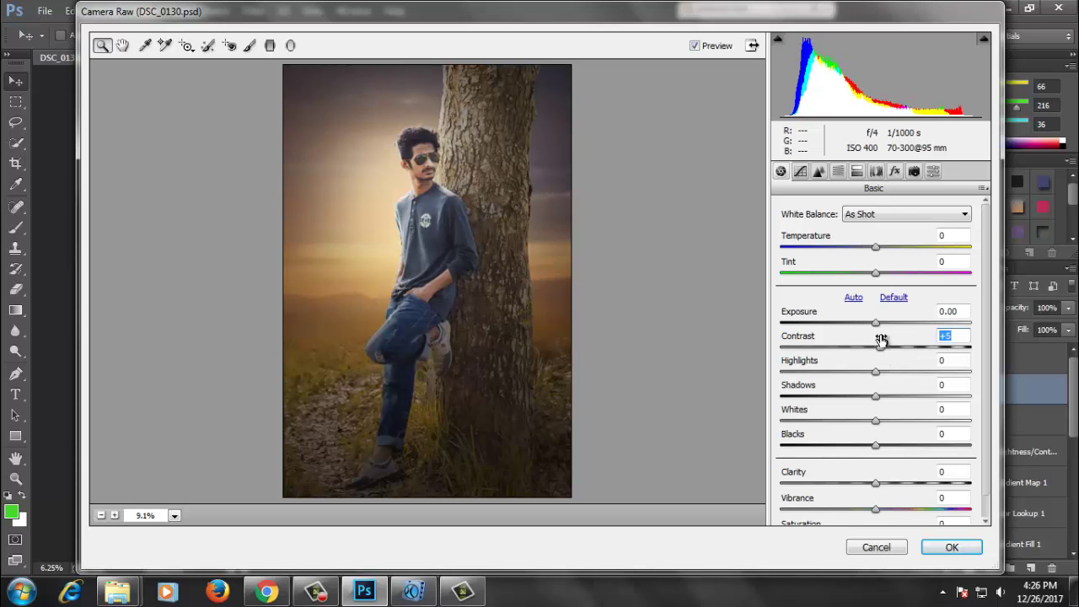
{"action": "type", "text": "0"}
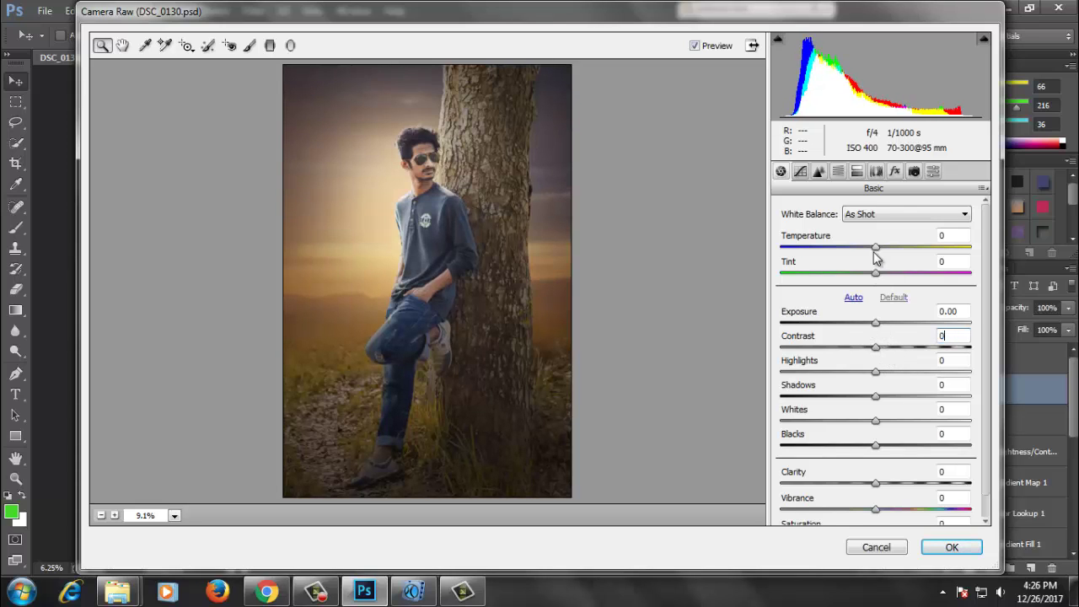
{"action": "left_click_drag", "start_coordinate": [876, 247], "coordinate": [823, 249]}
{"action": "left_click", "coordinate": [880, 245]}
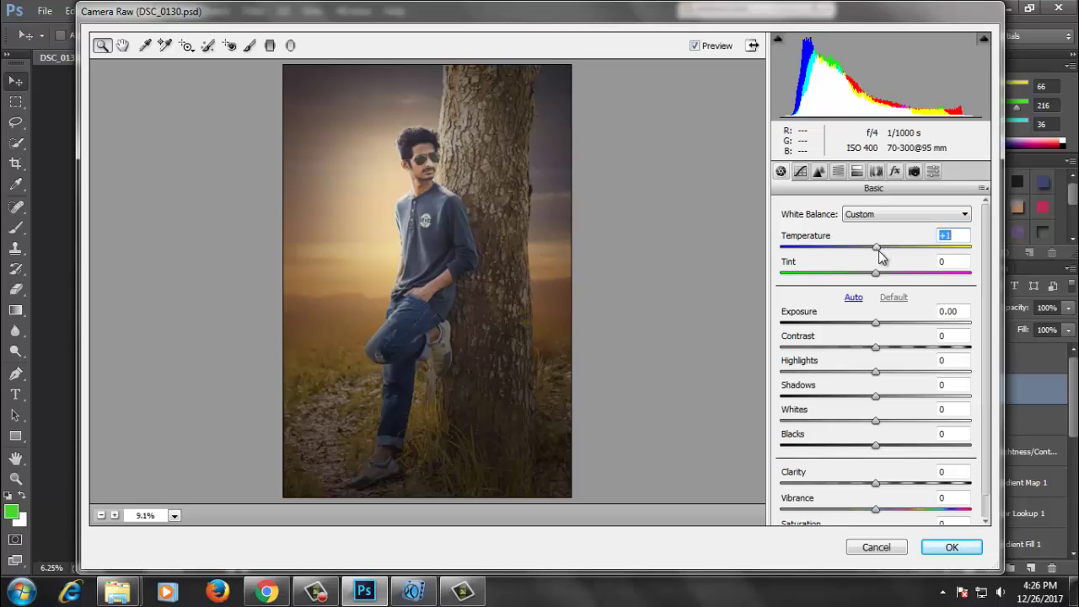
{"action": "scroll", "coordinate": [879, 251], "scroll_direction": "down", "scroll_amount": 1}
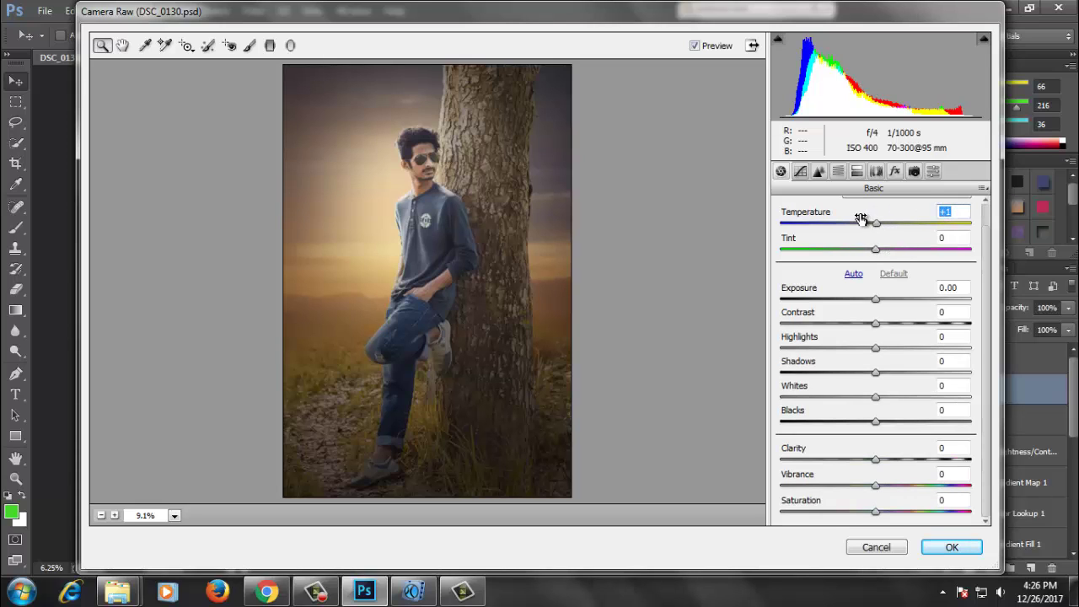
{"action": "type", "text": "+"}
Step: Reset Highlights and Shadows to 0, lower Blacks to -9, and return Clarity to 0
{"action": "mouse_move", "coordinate": [874, 348]}
{"action": "left_mouse_down"}
{"action": "mouse_move", "coordinate": [808, 348]}
{"action": "mouse_move", "coordinate": [944, 372]}
{"action": "mouse_move", "coordinate": [845, 384]}
{"action": "left_mouse_up"}
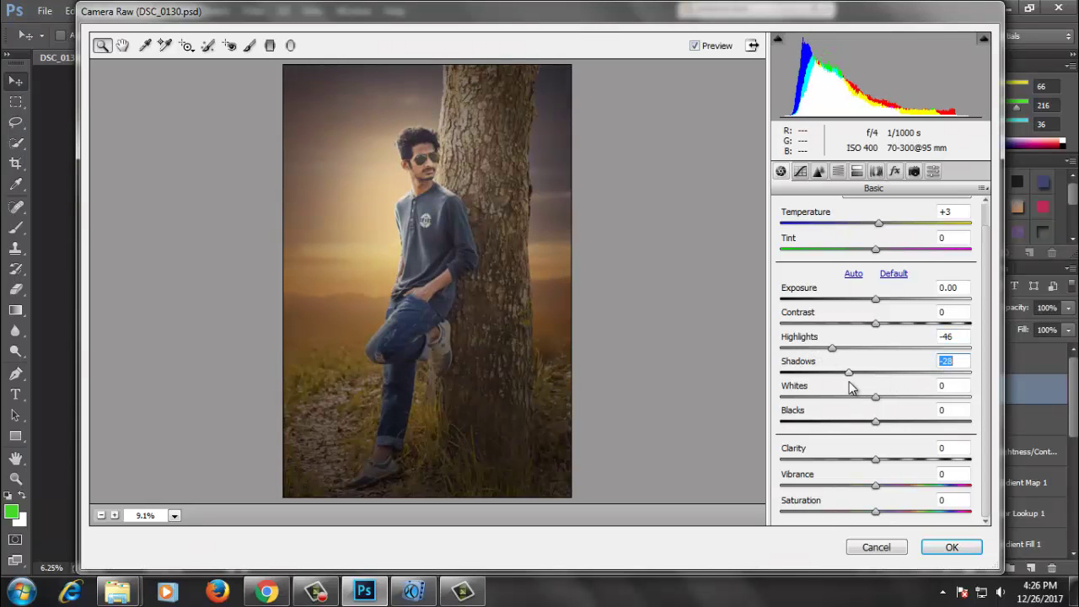
{"action": "left_click", "coordinate": [848, 349]}
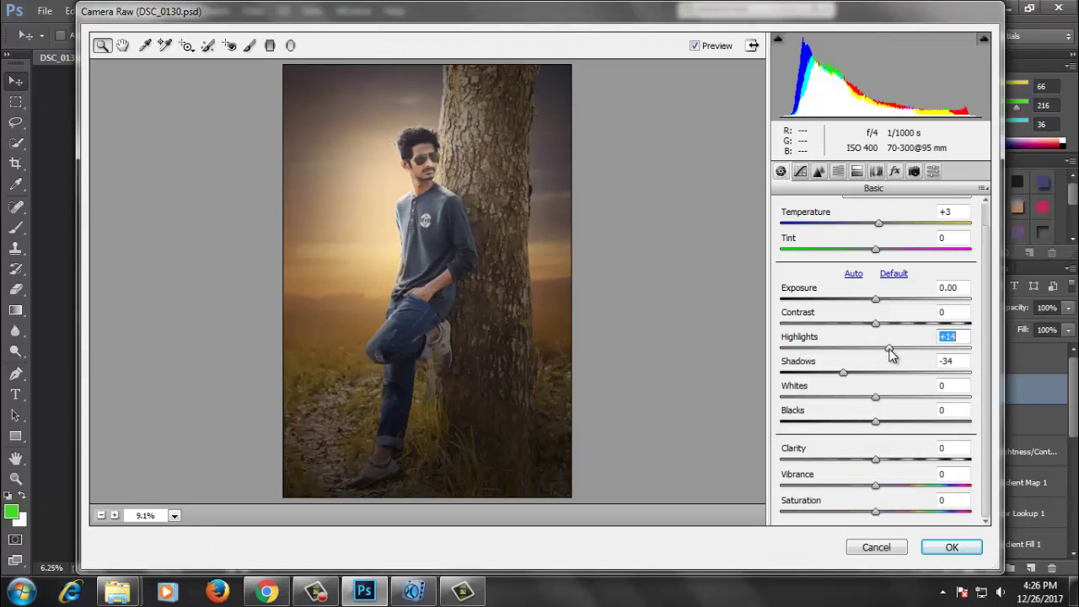
{"action": "left_click", "coordinate": [868, 350]}
{"action": "double_click", "coordinate": [867, 347]}
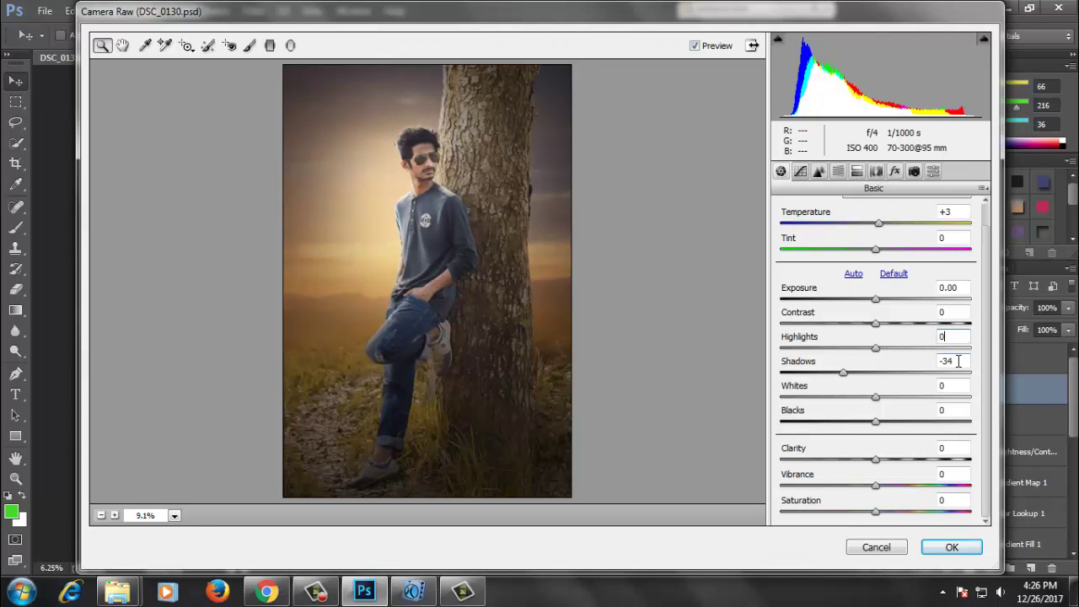
{"action": "double_click", "coordinate": [902, 372]}
{"action": "mouse_move", "coordinate": [876, 420]}
{"action": "left_mouse_down"}
{"action": "mouse_move", "coordinate": [856, 428]}
{"action": "mouse_move", "coordinate": [866, 421]}
{"action": "left_mouse_up"}
{"action": "left_click_drag", "start_coordinate": [880, 462], "coordinate": [888, 462]}
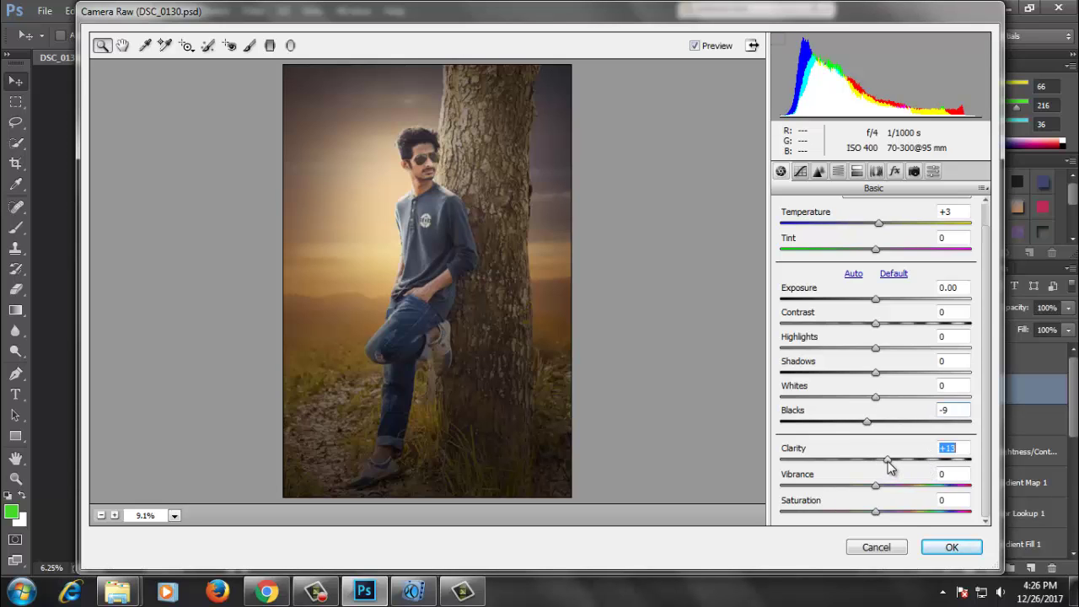
{"action": "double_click", "coordinate": [888, 461]}
Step: On the Blue point curve, lower the top point to 244 and raise the bottom to 10
{"action": "left_click", "coordinate": [818, 172]}
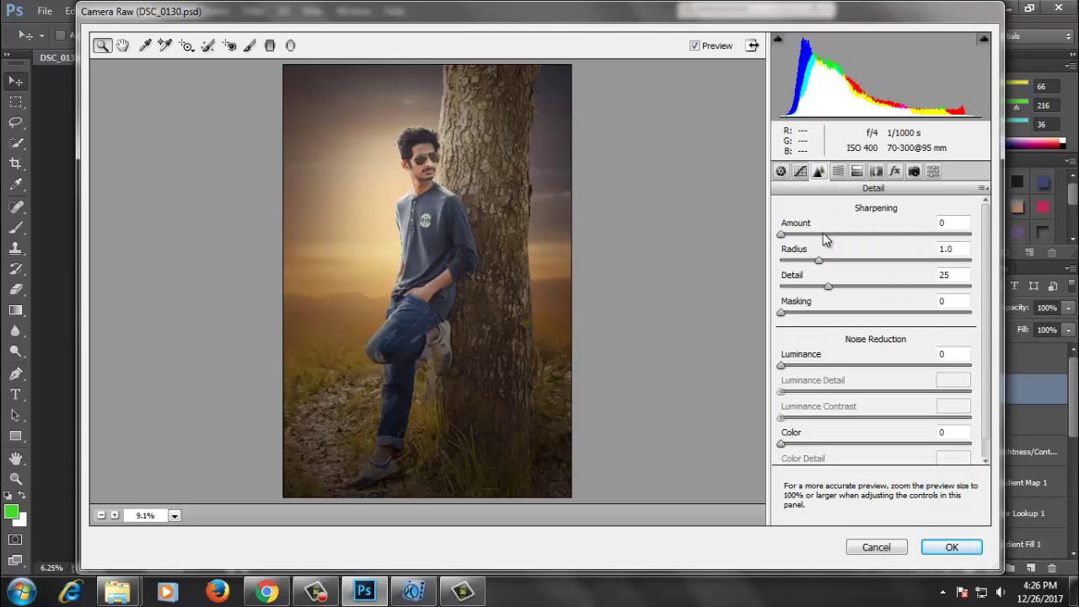
{"action": "left_click", "coordinate": [782, 172]}
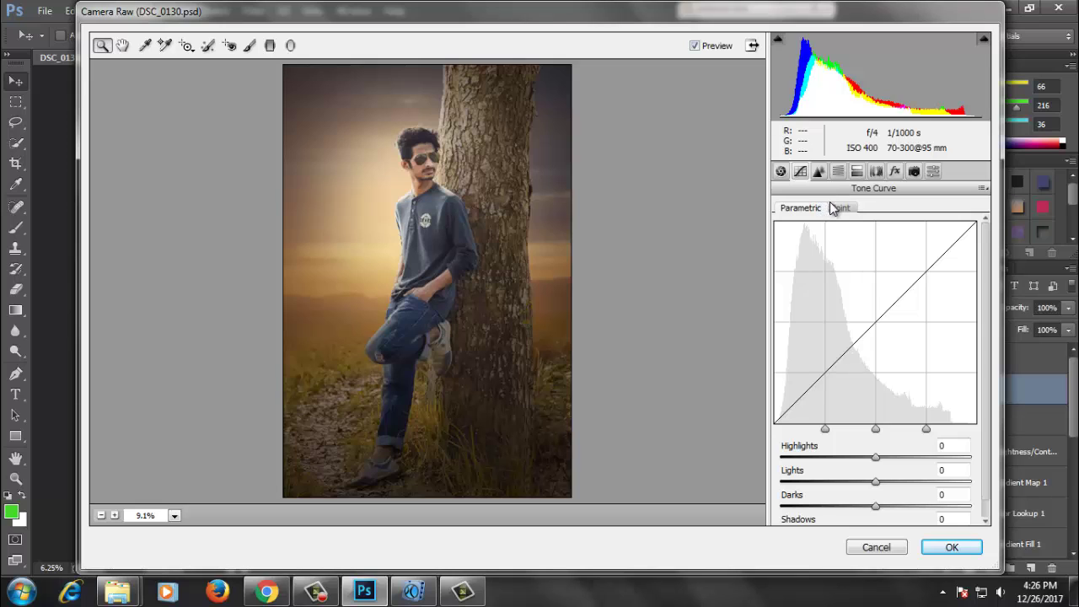
{"action": "left_click", "coordinate": [840, 209]}
{"action": "left_click", "coordinate": [848, 265]}
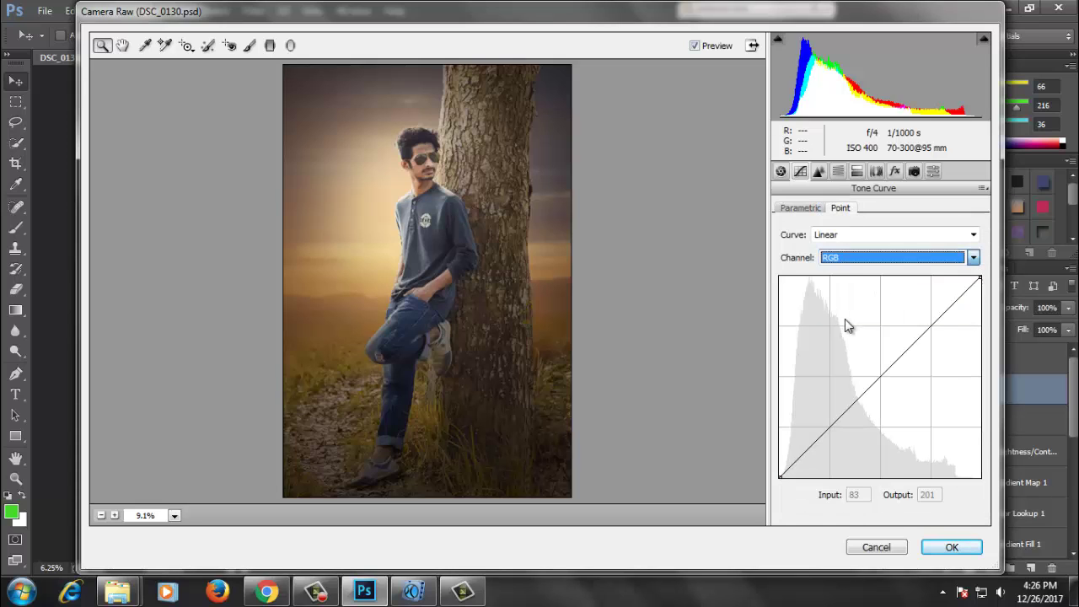
{"action": "left_click", "coordinate": [848, 264]}
{"action": "left_click", "coordinate": [843, 313]}
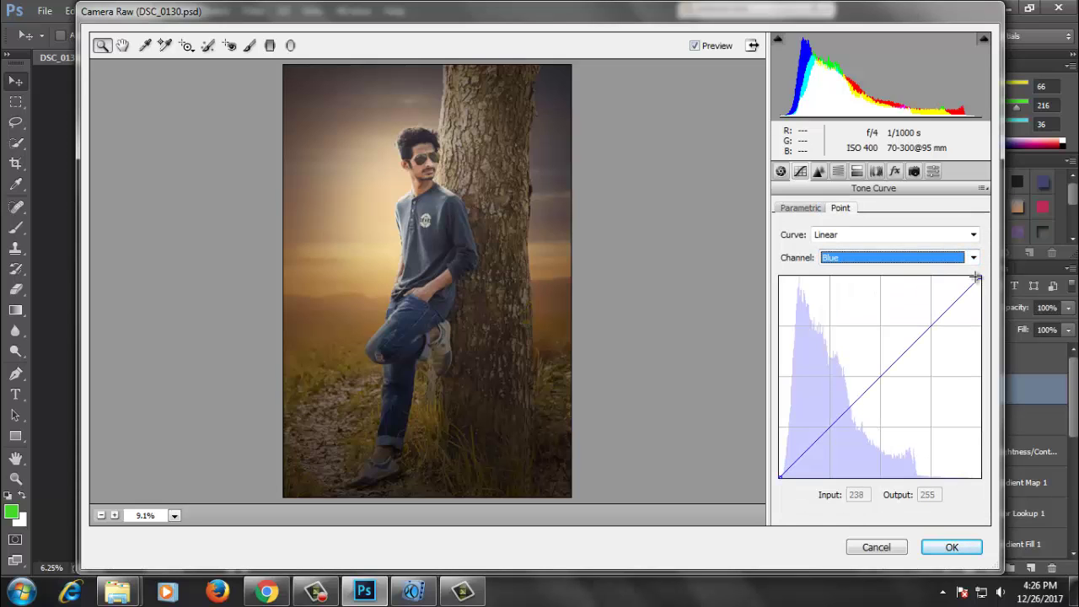
{"action": "left_click_drag", "start_coordinate": [983, 279], "coordinate": [982, 286]}
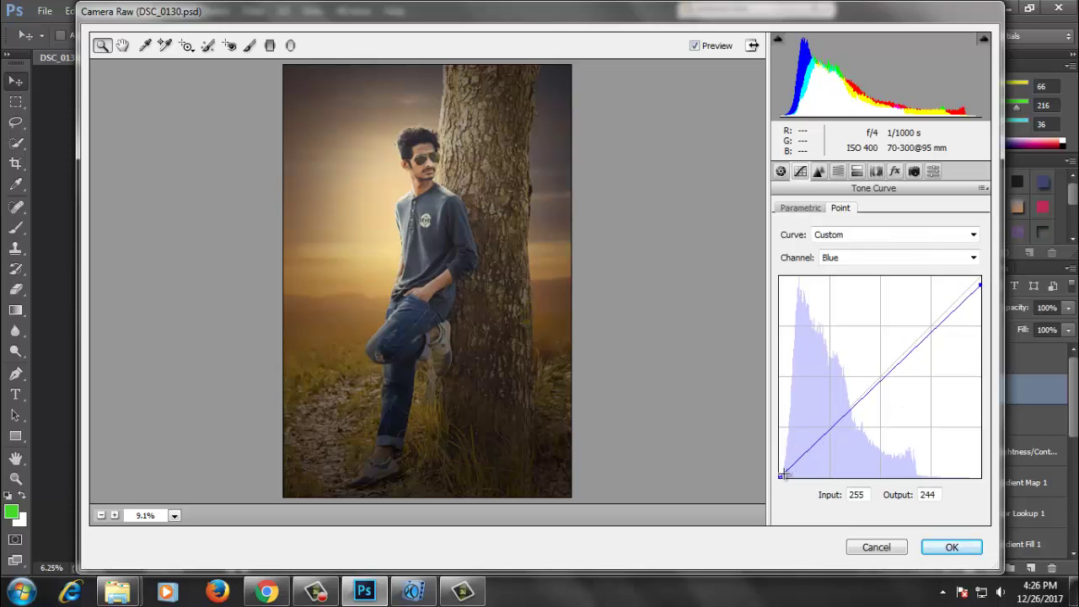
{"action": "left_click_drag", "start_coordinate": [780, 475], "coordinate": [776, 469]}
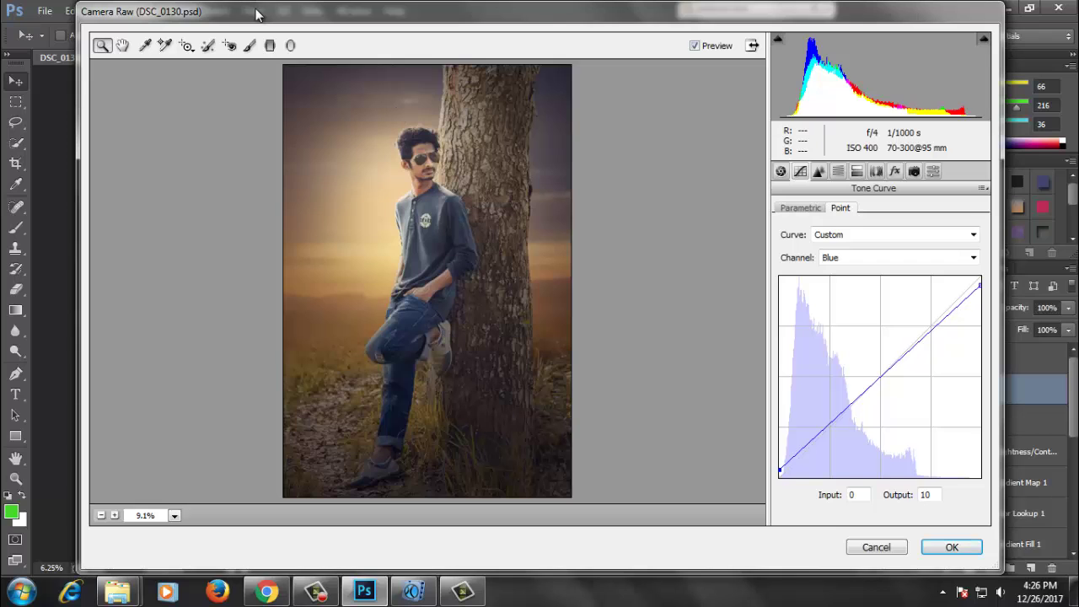
Step: Add graduated filters darkening the bottom at Exposure -0.55 and the right side toward the tree at -0.25
{"action": "left_click", "coordinate": [271, 45]}
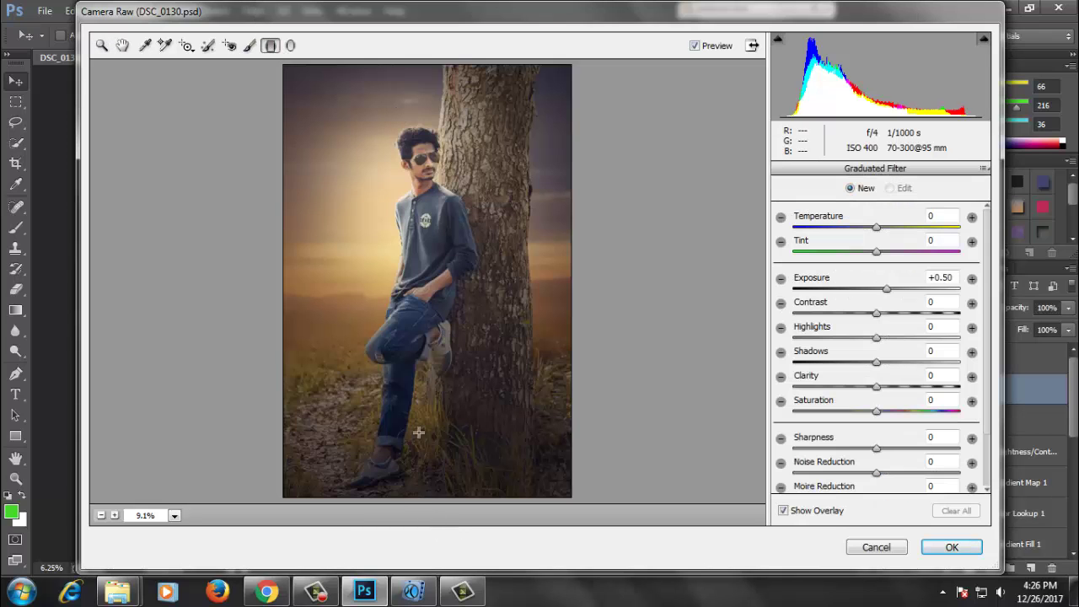
{"action": "left_click_drag", "start_coordinate": [411, 501], "coordinate": [415, 236]}
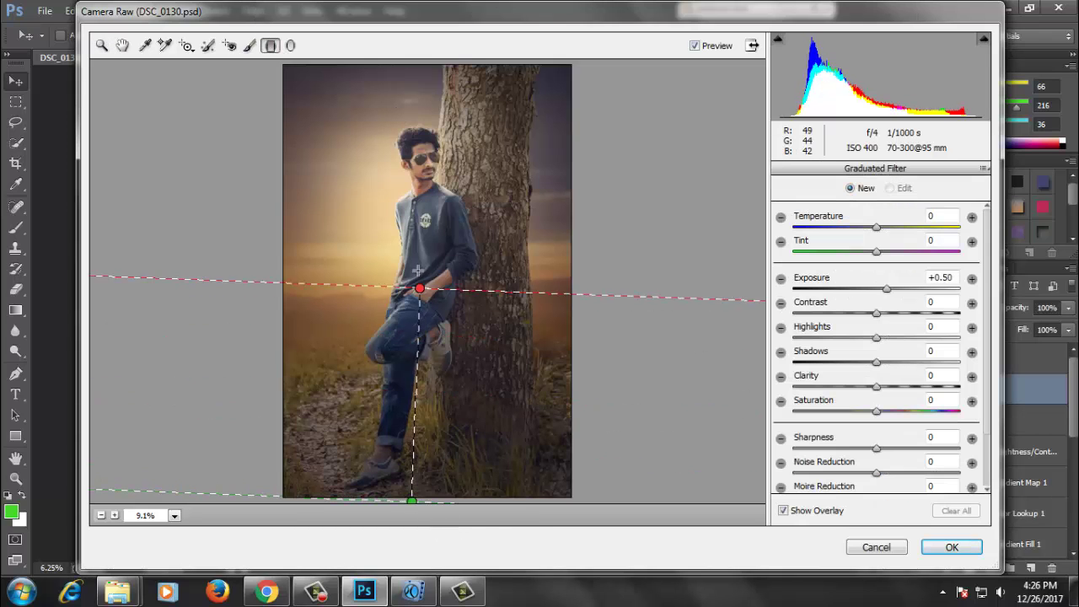
{"action": "double_click", "coordinate": [957, 276]}
{"action": "type", "text": "0"}
{"action": "left_click_drag", "start_coordinate": [875, 289], "coordinate": [864, 291]}
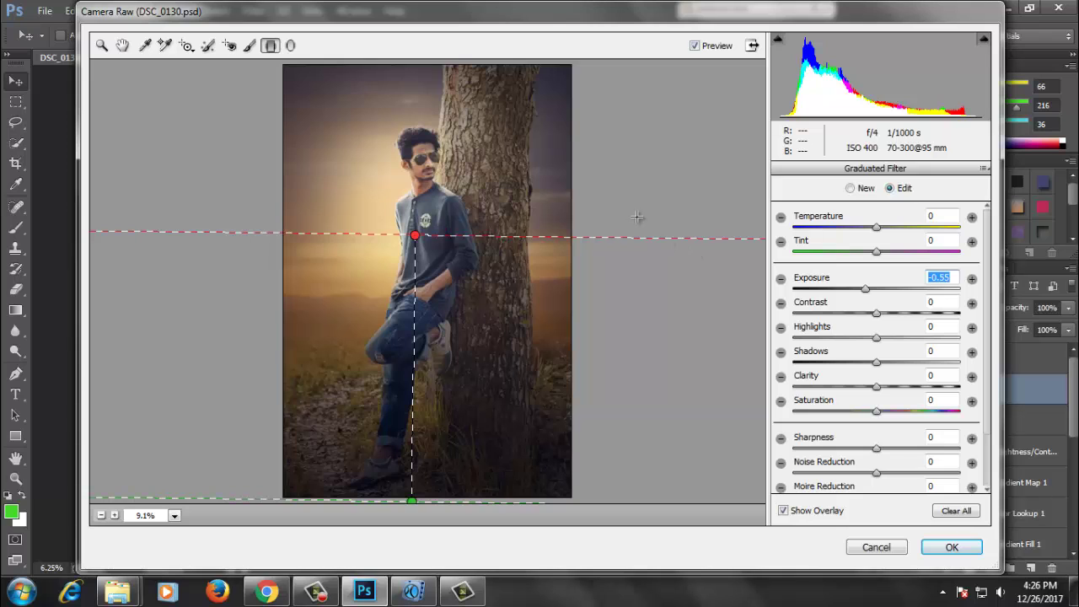
{"action": "mouse_move", "coordinate": [645, 228]}
{"action": "left_mouse_down"}
{"action": "mouse_move", "coordinate": [346, 199]}
{"action": "mouse_move", "coordinate": [498, 228]}
{"action": "left_mouse_up"}
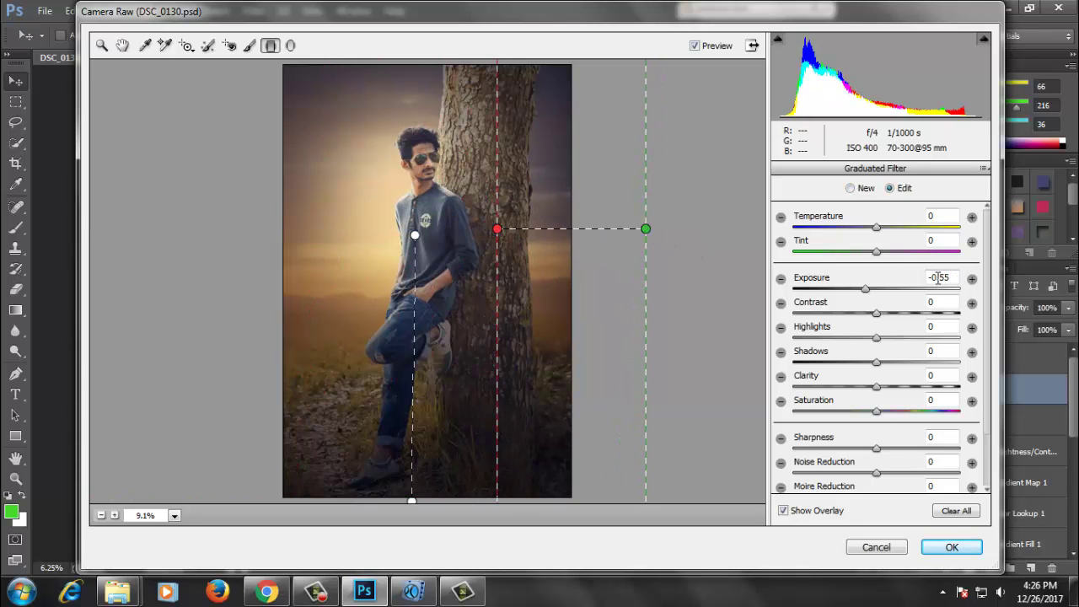
{"action": "left_click_drag", "start_coordinate": [865, 291], "coordinate": [872, 292]}
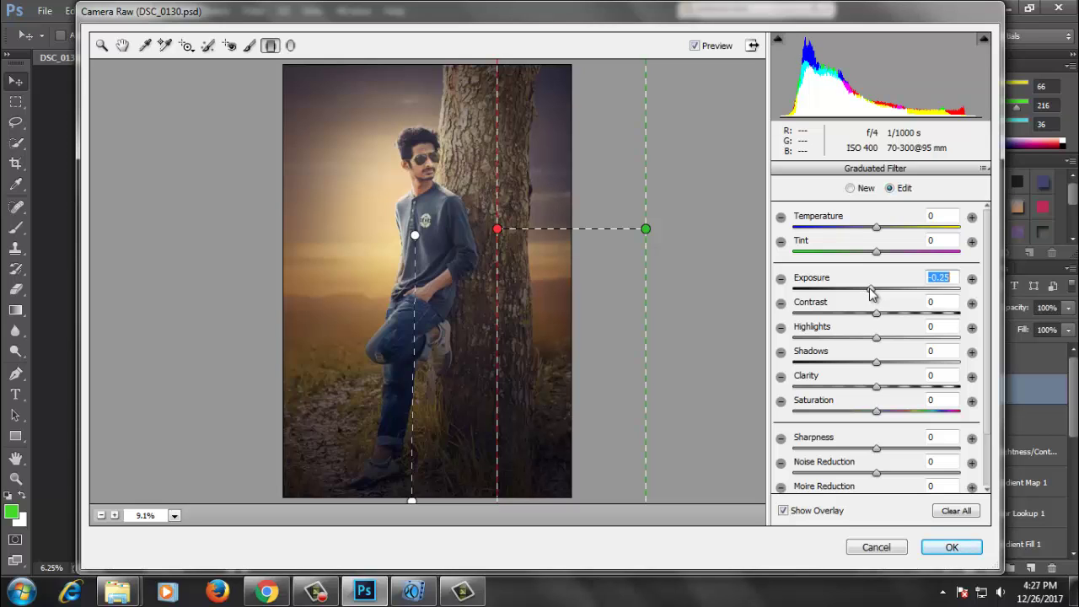
Step: Add a radial filter with Exposure 0 and Sharpness +50 applied outside the ellipse
{"action": "left_click", "coordinate": [290, 45]}
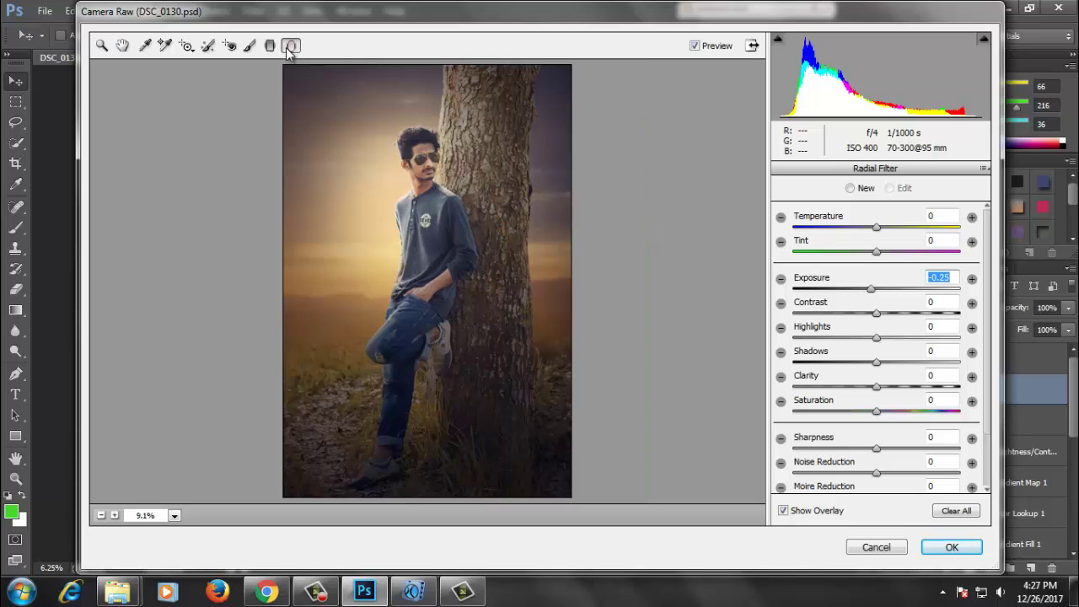
{"action": "left_click_drag", "start_coordinate": [252, 80], "coordinate": [271, 97]}
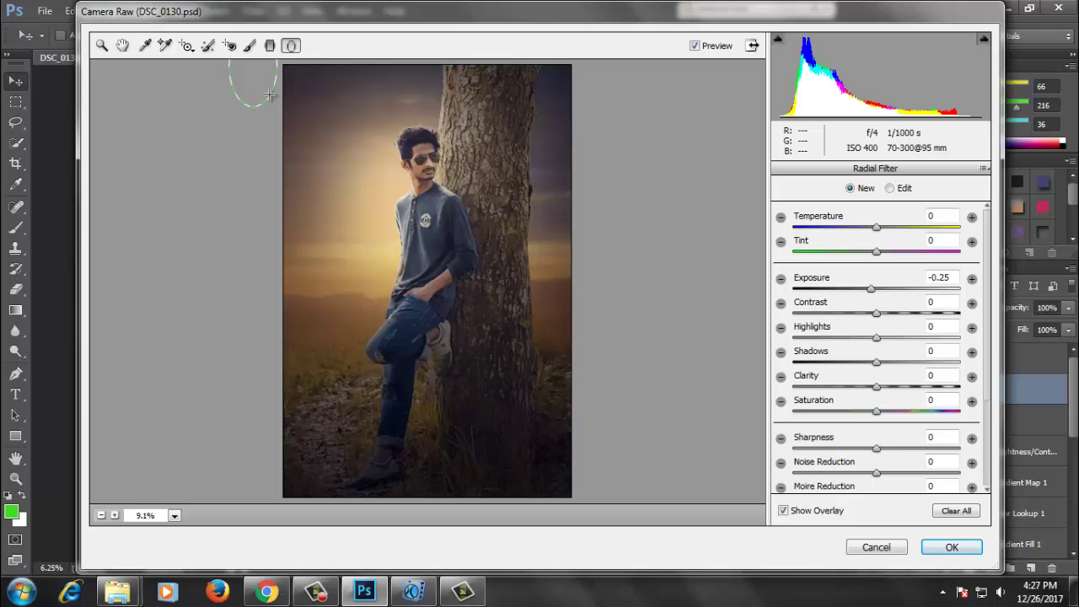
{"action": "left_click", "coordinate": [940, 278]}
{"action": "type", "text": "0"}
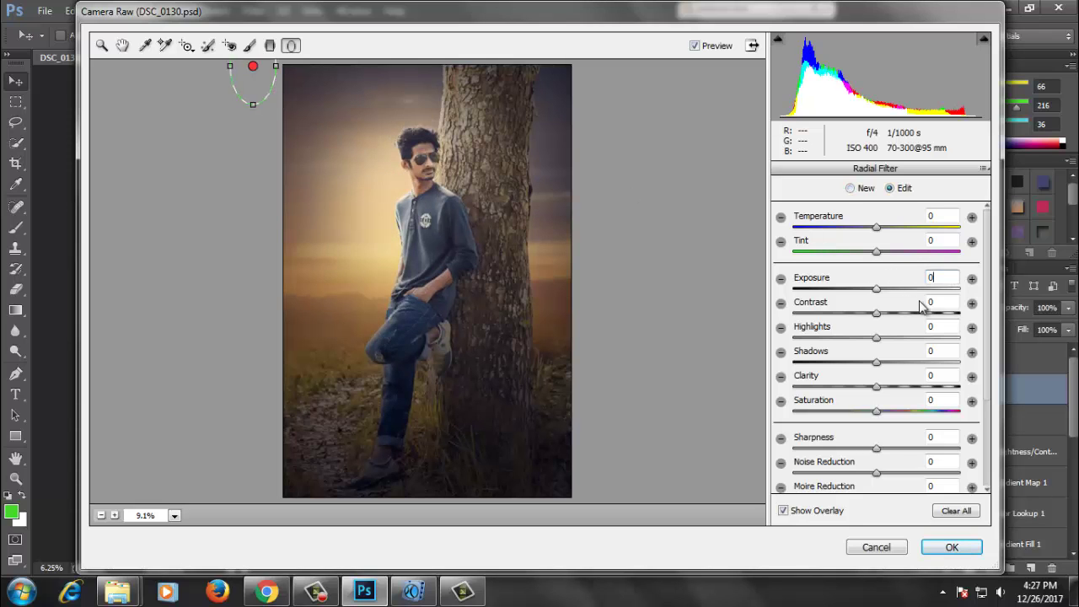
{"action": "scroll", "coordinate": [923, 306], "scroll_direction": "down", "scroll_amount": 3}
{"action": "left_click", "coordinate": [877, 320]}
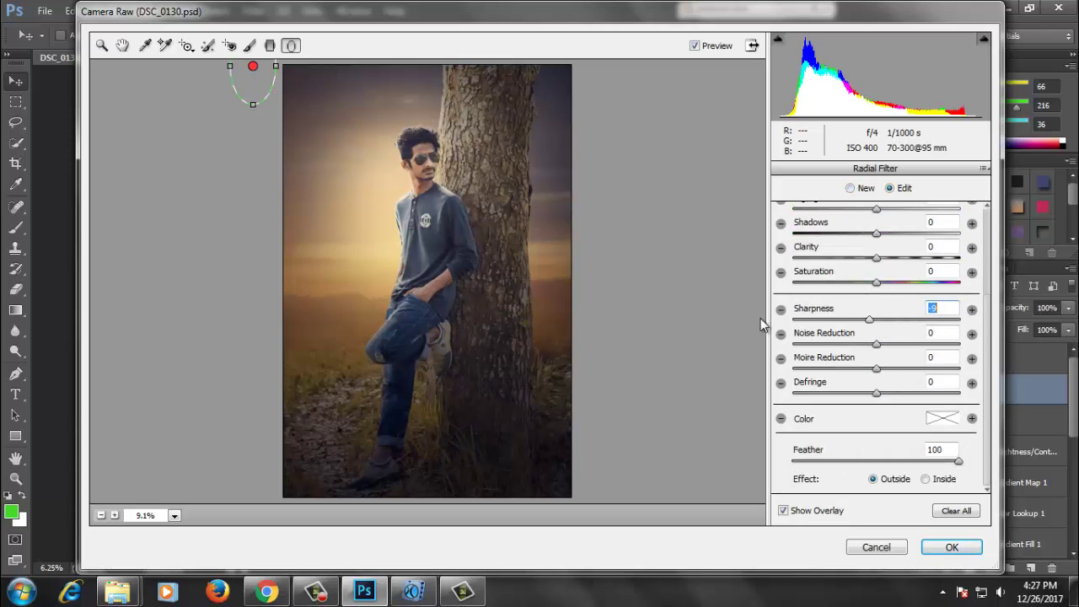
{"action": "type", "text": "100"}
{"action": "key", "text": "Return"}
{"action": "type", "text": "50"}
{"action": "key", "text": "Return"}
Step: Check the zoomed preview and apply all Camera Raw edits to Layer 9
{"action": "key", "text": "ctrl+plus"}
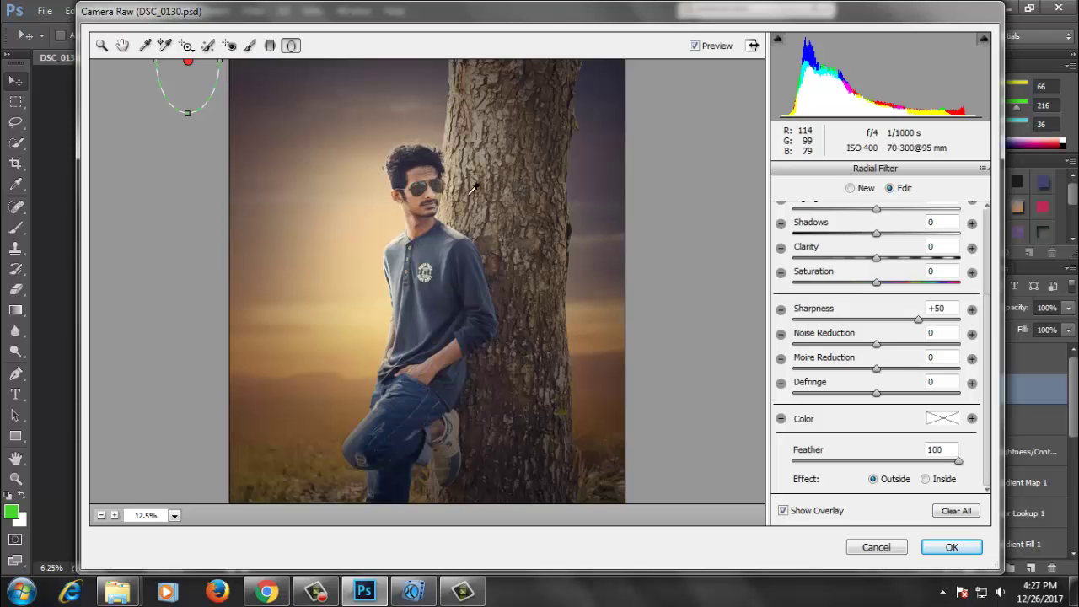
{"action": "key", "text": "ctrl+minus"}
{"action": "key", "text": "ctrl+minus"}
{"action": "key", "text": "ctrl+plus"}
{"action": "key", "text": "ctrl+plus"}
{"action": "key", "text": "ctrl+minus"}
{"action": "key", "text": "ctrl+minus"}
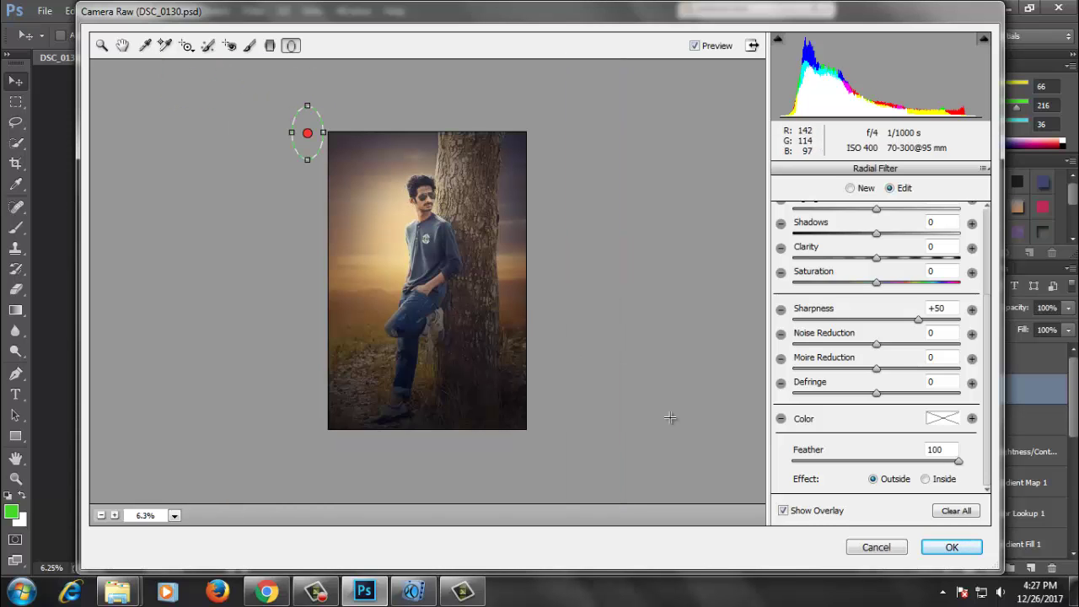
{"action": "left_click", "coordinate": [951, 546]}
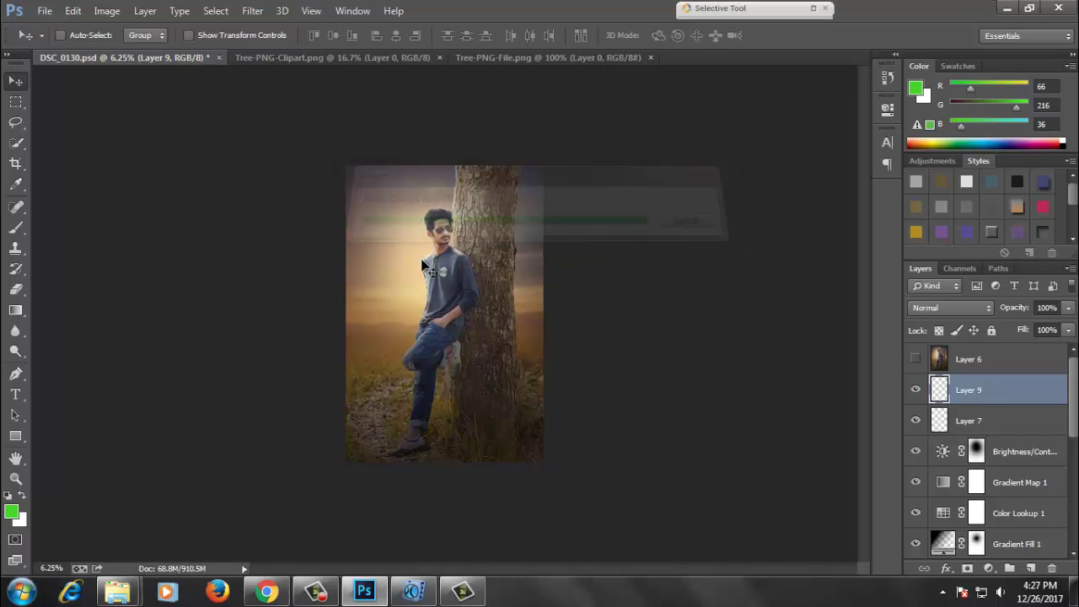
Step: Show Layer 9 again and save DSC_0130.psd, zooming to check the canvas
{"action": "left_click", "coordinate": [448, 195]}
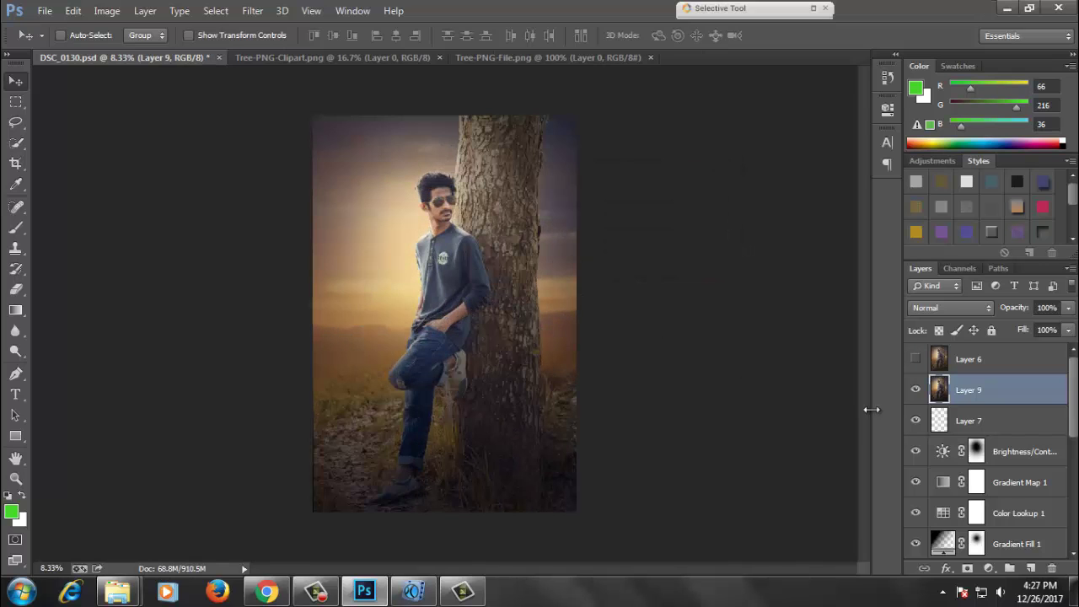
{"action": "left_click", "coordinate": [921, 391]}
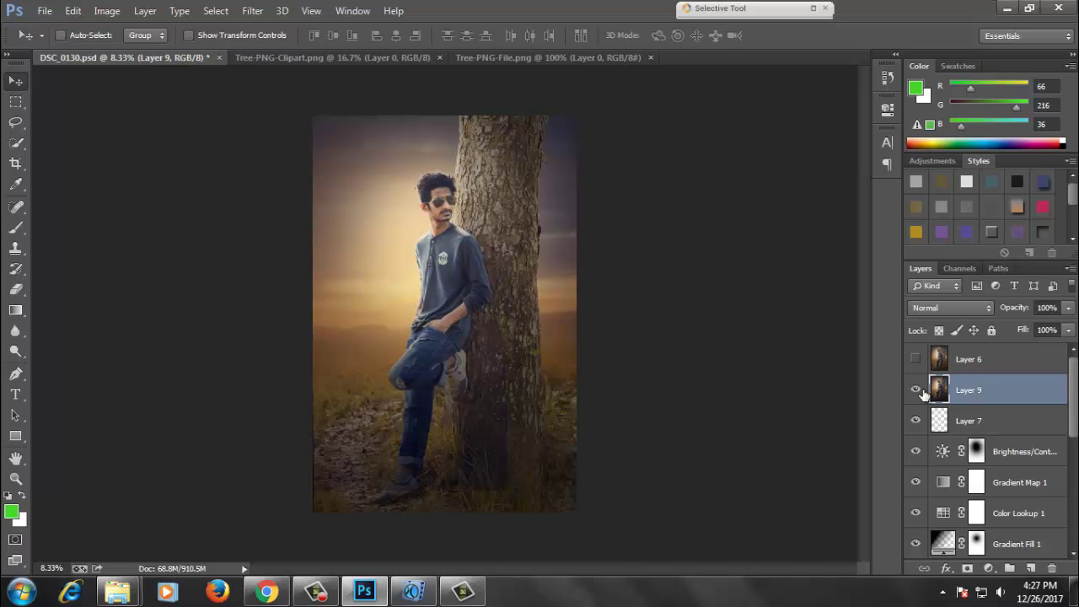
{"action": "key", "text": "ctrl+minus"}
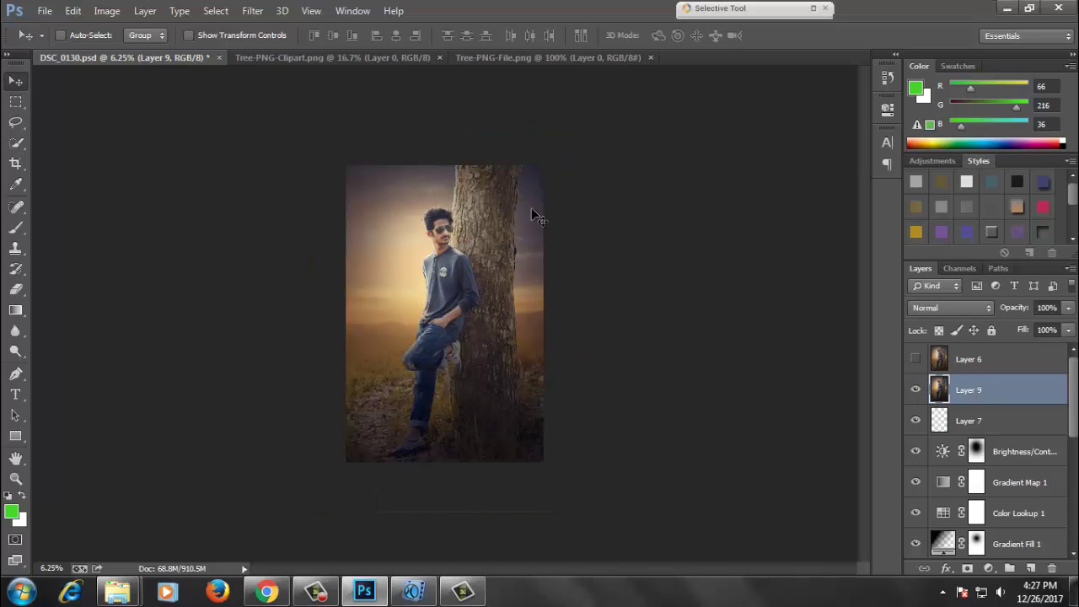
{"action": "key", "text": "ctrl+s"}
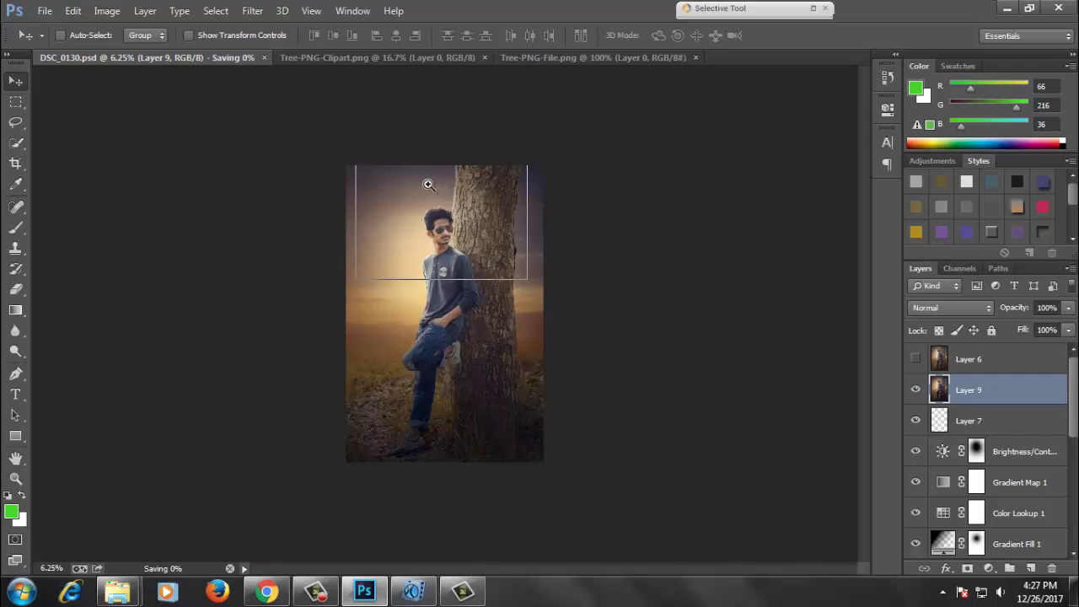
{"action": "key", "text": "ctrl+plus"}
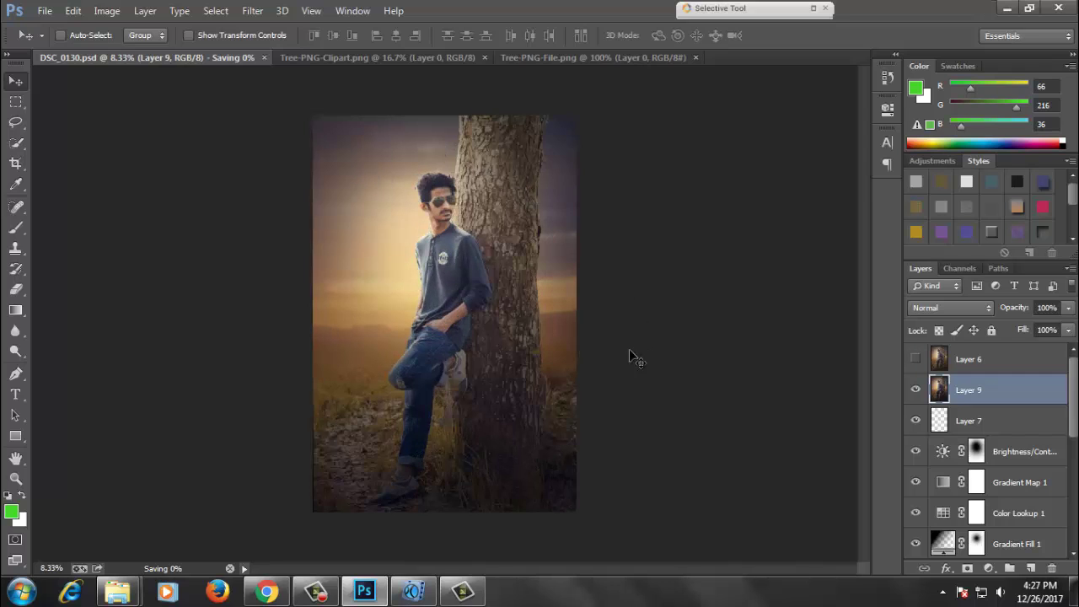